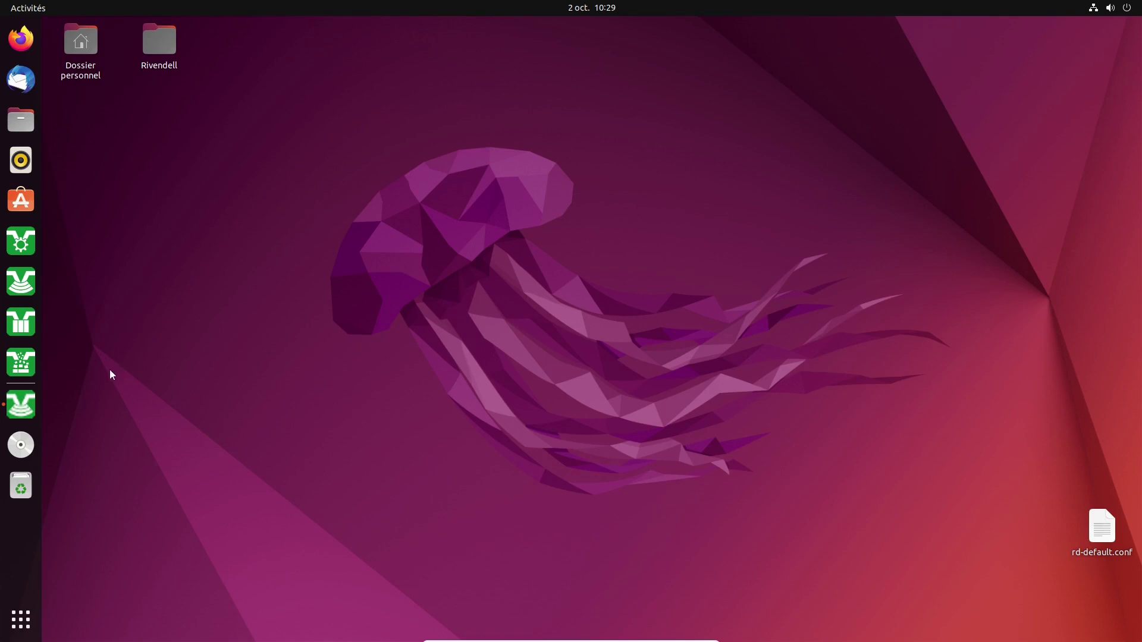
Bring up RDAirPlay and cycle the operating mode twice through Direct Assisté and Automatique, ending in Manuel.
{"action": "left_click", "coordinate": [22, 403]}
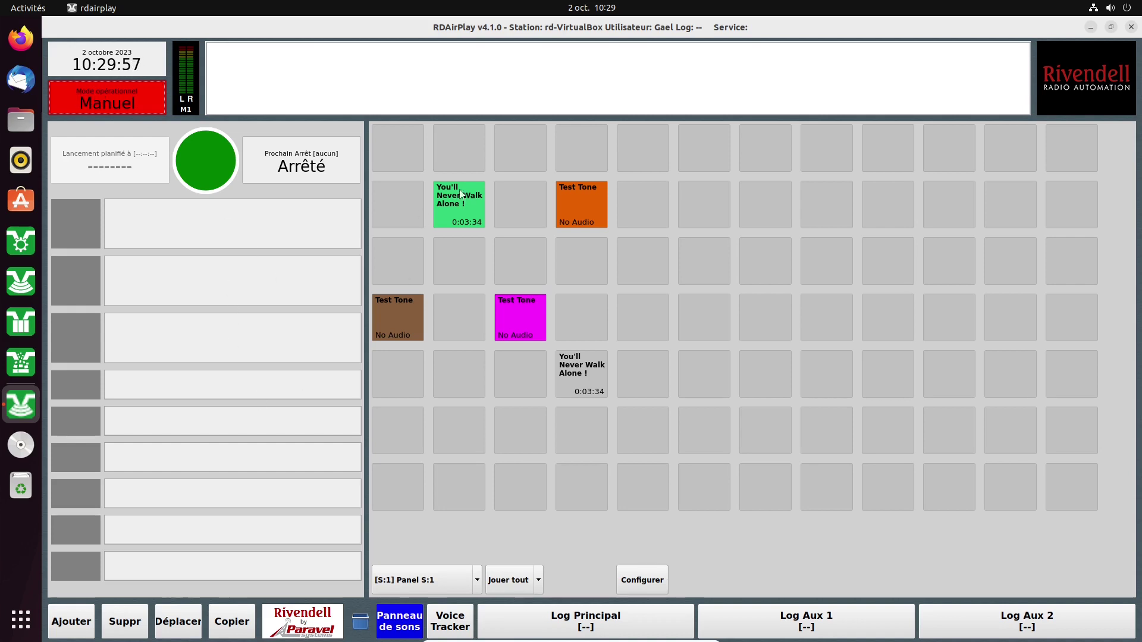
{"action": "left_click", "coordinate": [98, 97]}
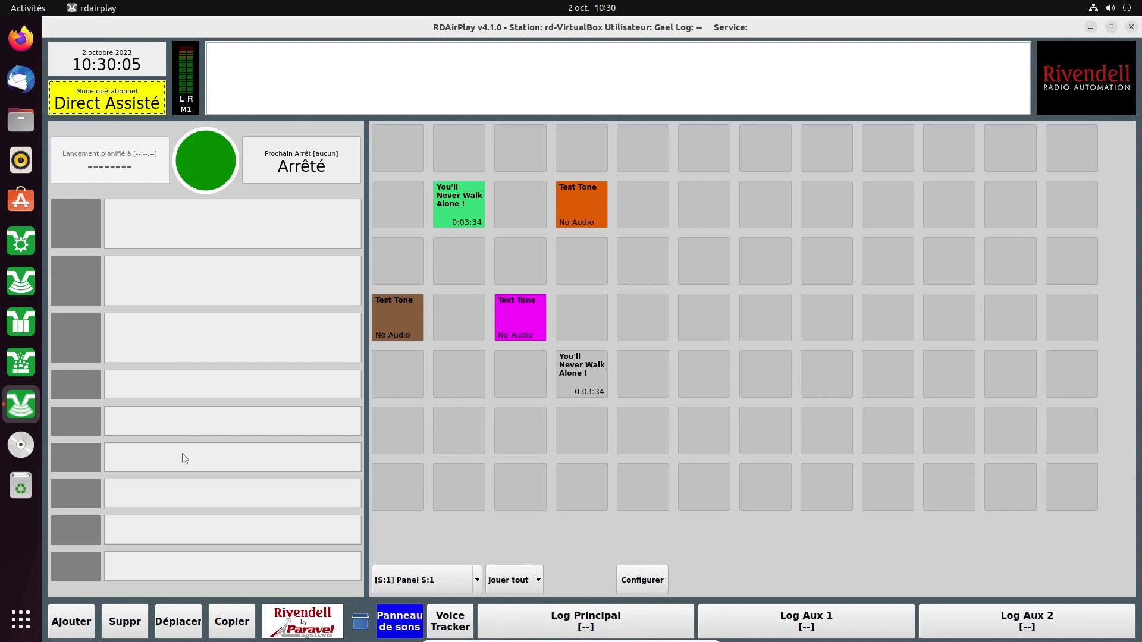
{"action": "left_click", "coordinate": [127, 101]}
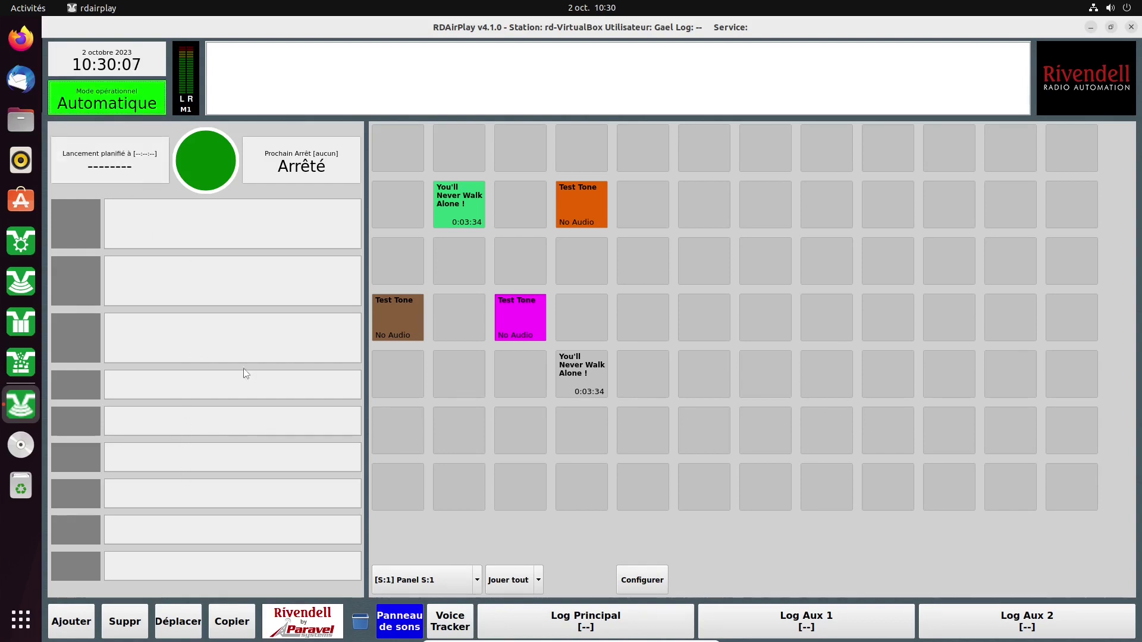
{"action": "left_click", "coordinate": [84, 105]}
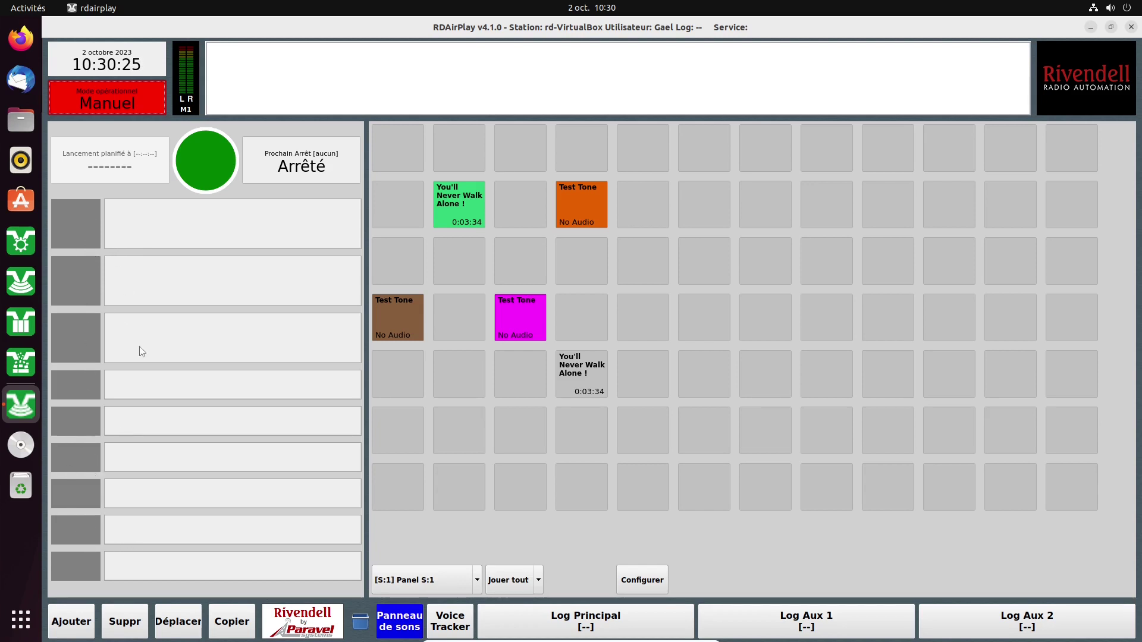
{"action": "left_click", "coordinate": [131, 95]}
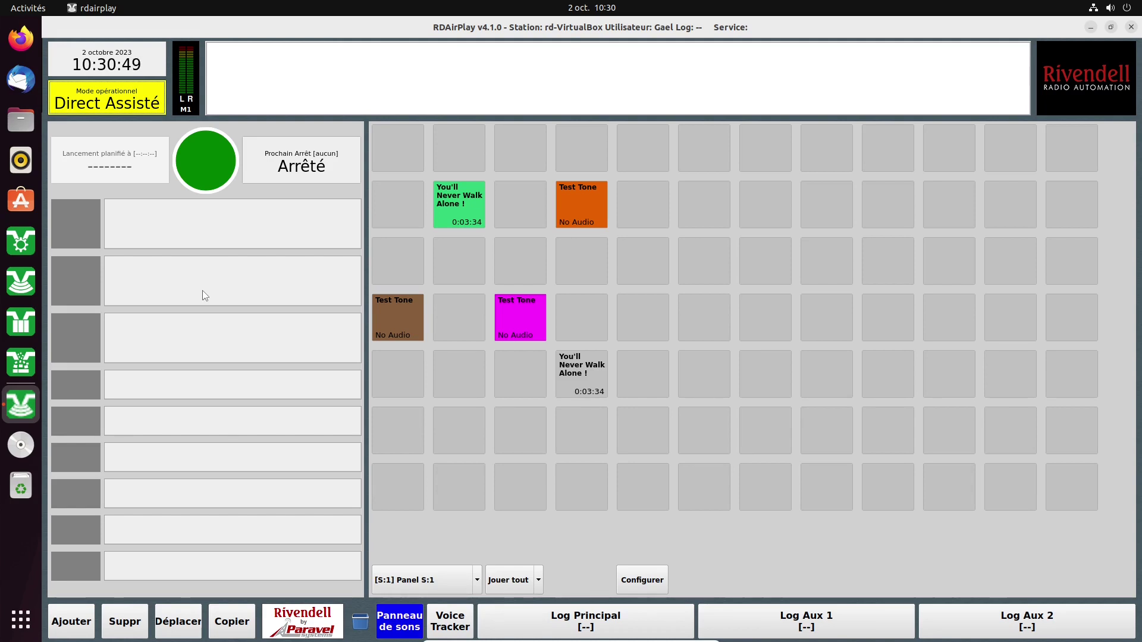
{"action": "left_click", "coordinate": [127, 94]}
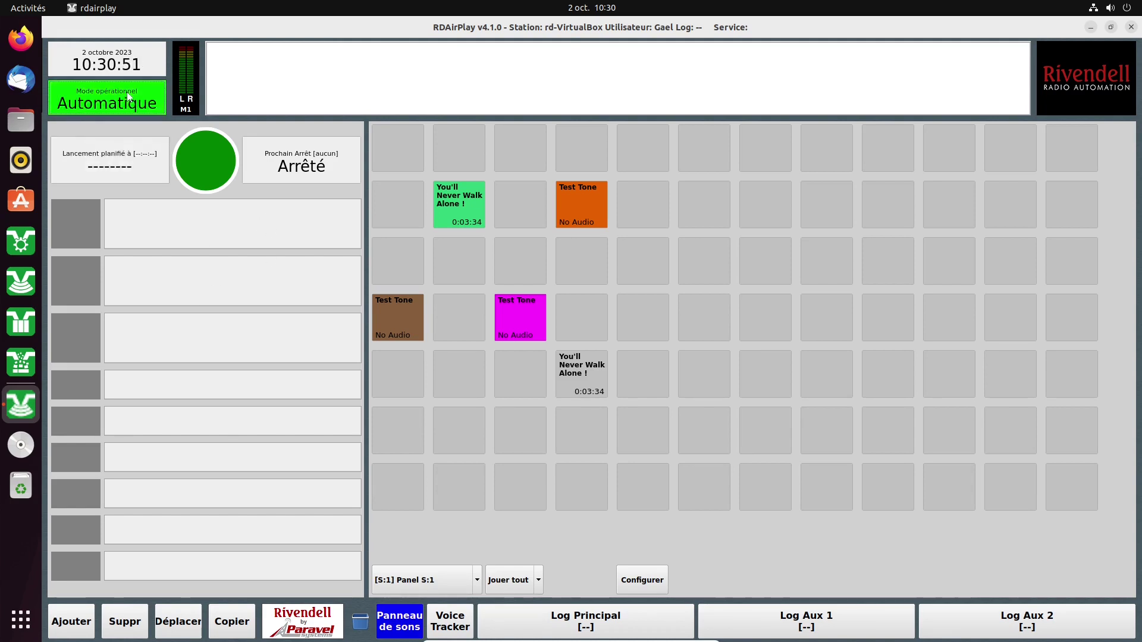
{"action": "left_click", "coordinate": [128, 95]}
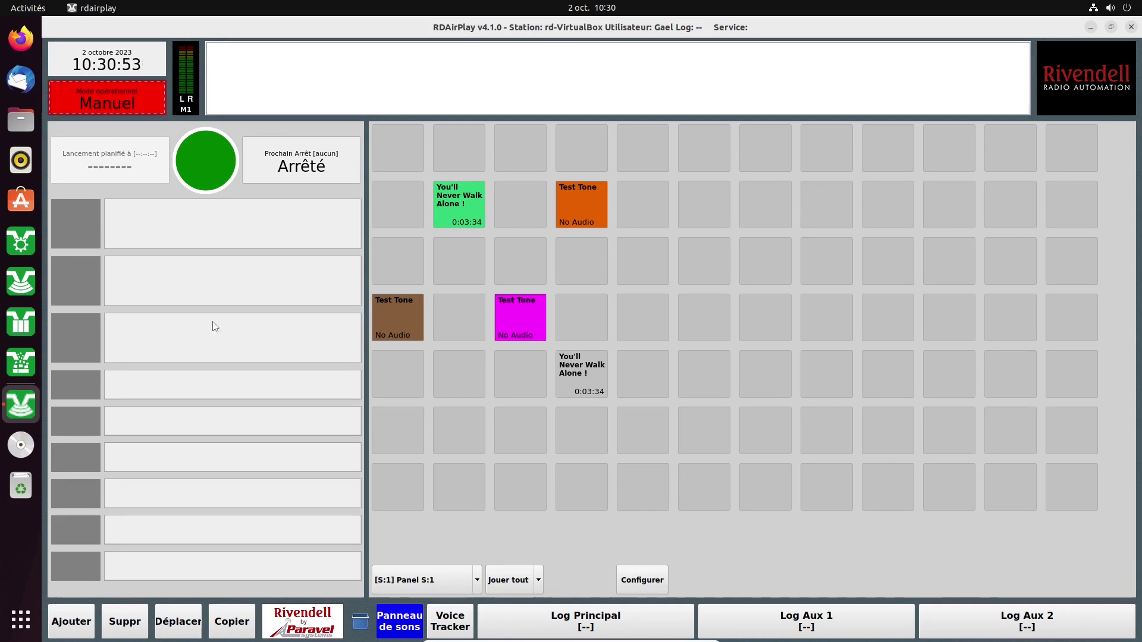
Display sound panel S:3 and return to sound panel S:1.
{"action": "left_click", "coordinate": [476, 580]}
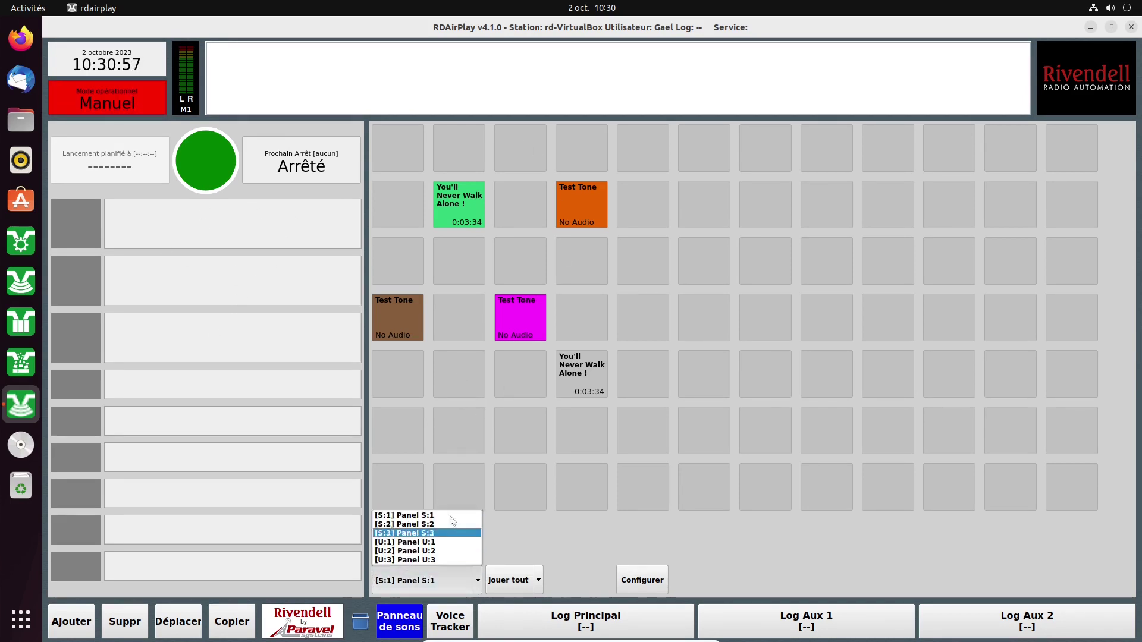
{"action": "left_click", "coordinate": [431, 533]}
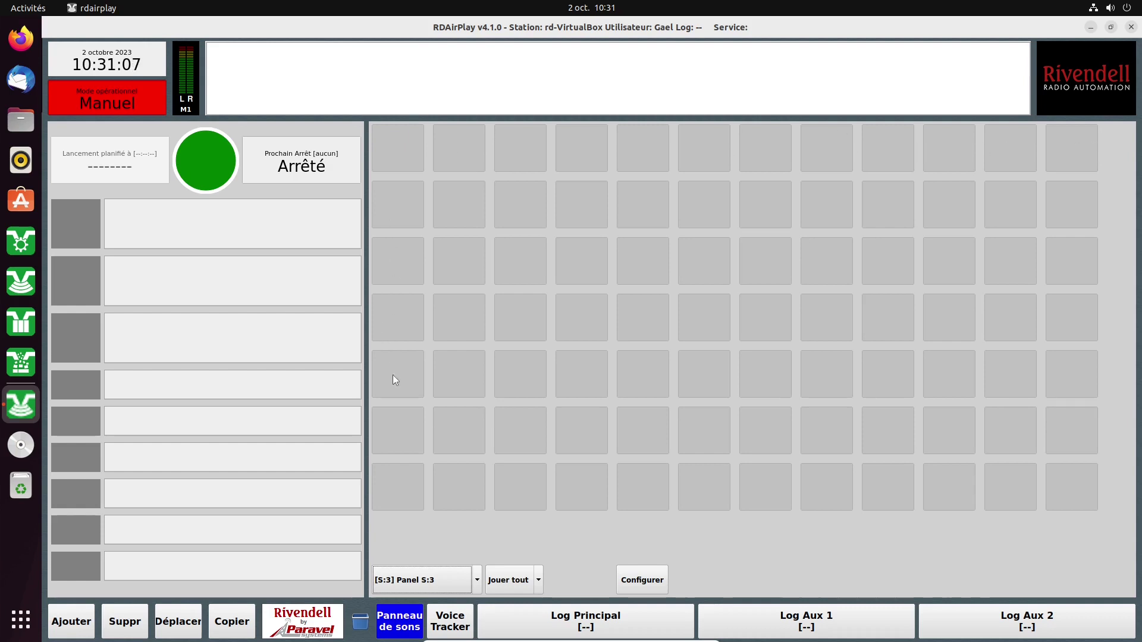
{"action": "left_click", "coordinate": [476, 581]}
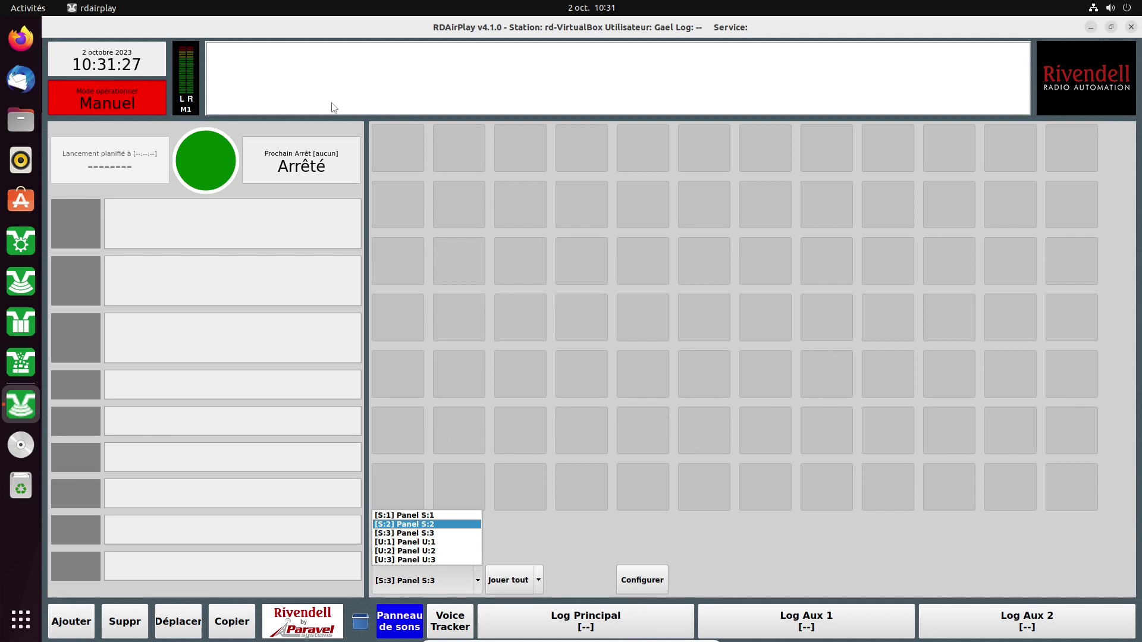
{"action": "left_click", "coordinate": [495, 312]}
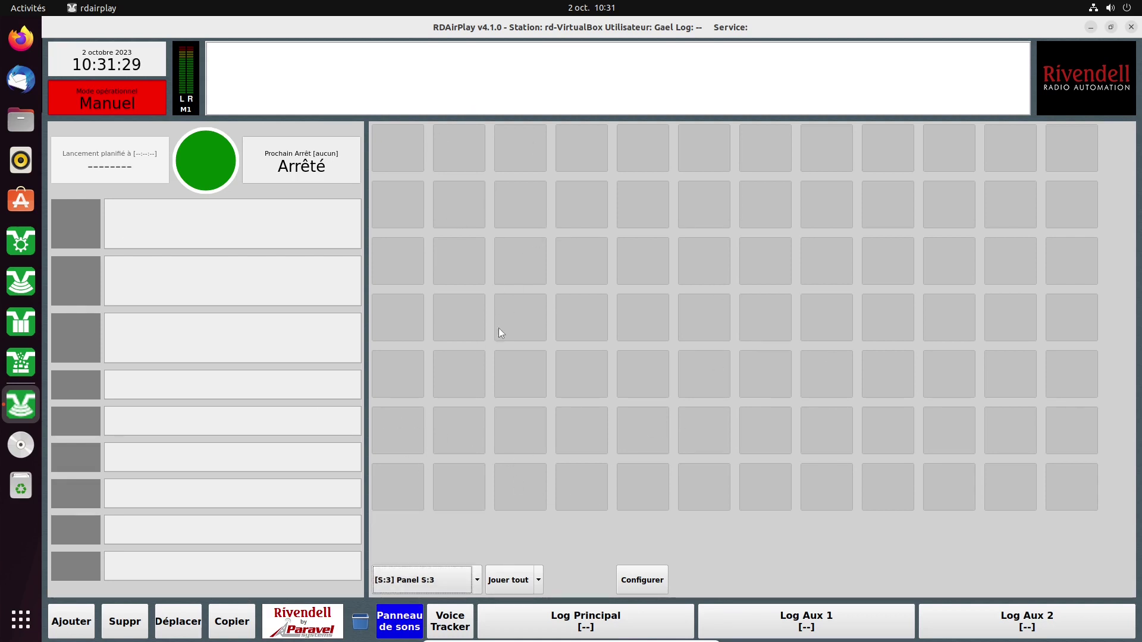
{"action": "left_click", "coordinate": [425, 580]}
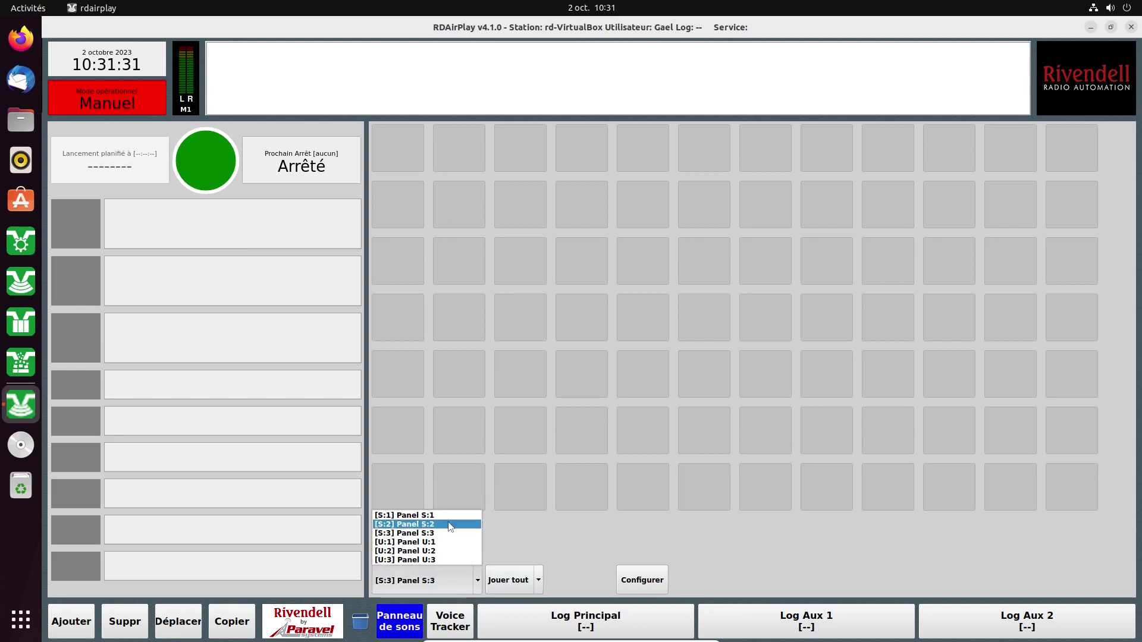
{"action": "left_click", "coordinate": [446, 515]}
Play and stop the green "You'll Never Walk Alone !" sound, and check the available play modes without changing the selection.
{"action": "left_click", "coordinate": [461, 215]}
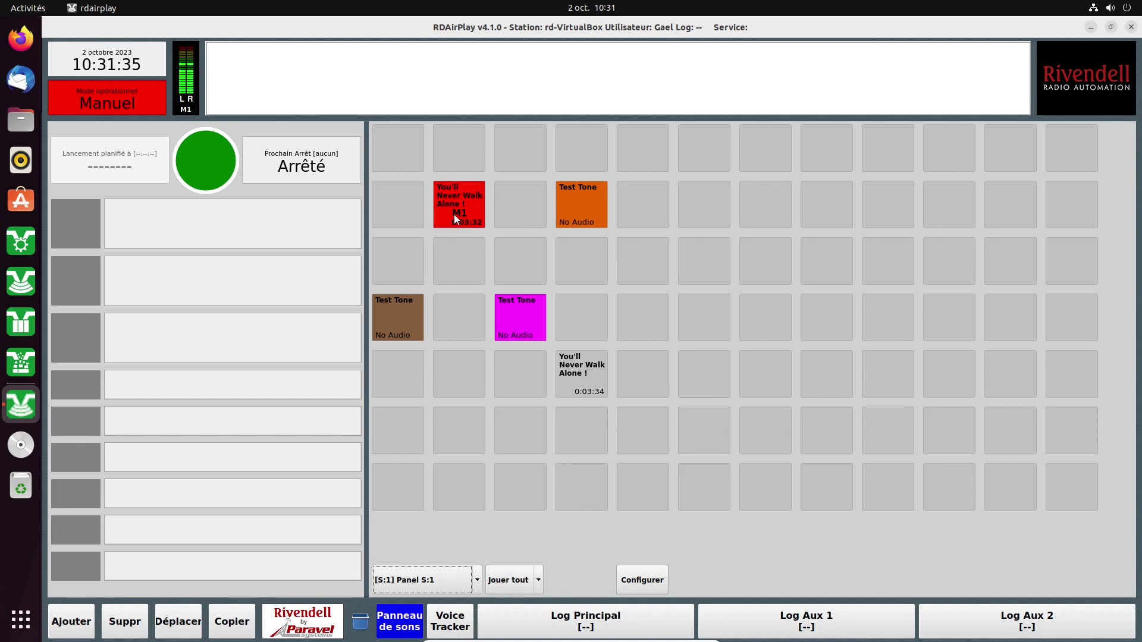
{"action": "left_click", "coordinate": [455, 214]}
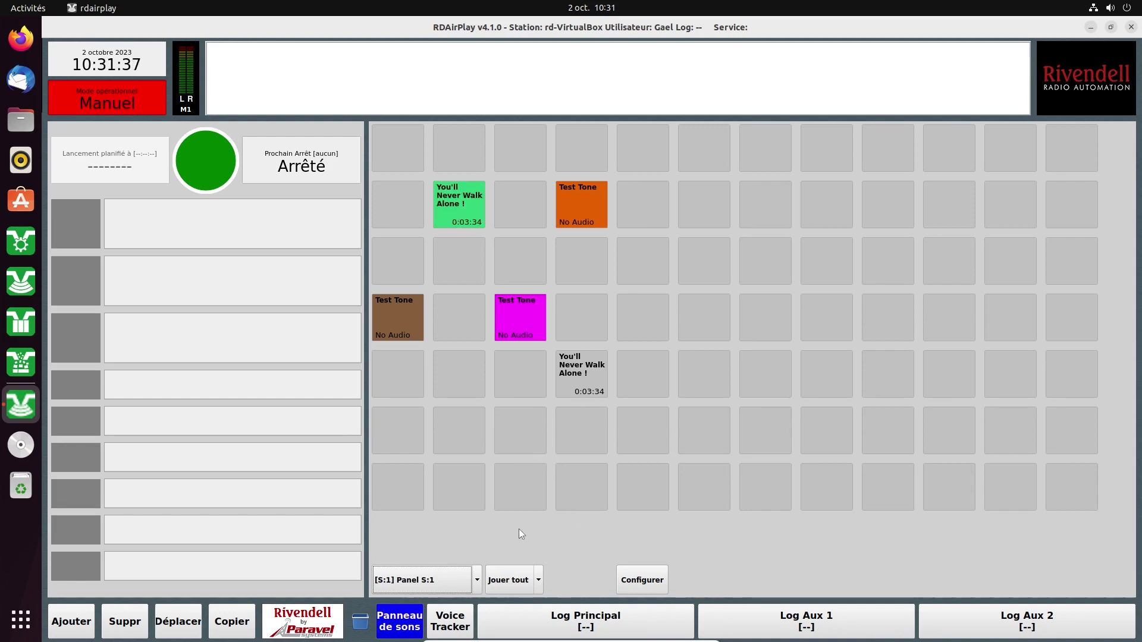
{"action": "left_click", "coordinate": [539, 581]}
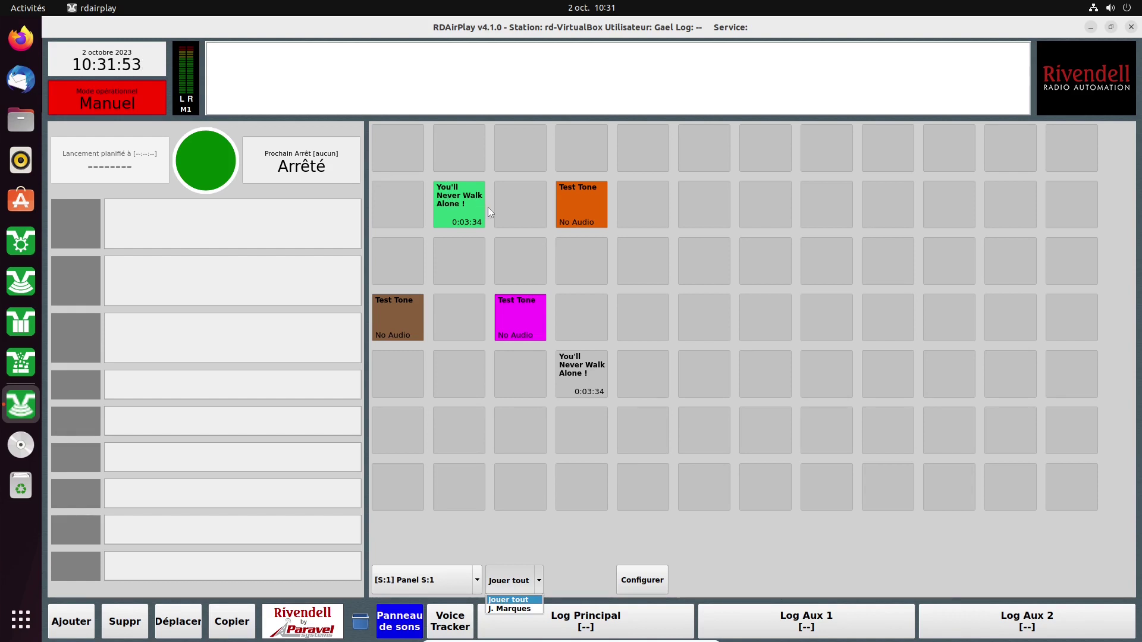
{"action": "left_click", "coordinate": [605, 540]}
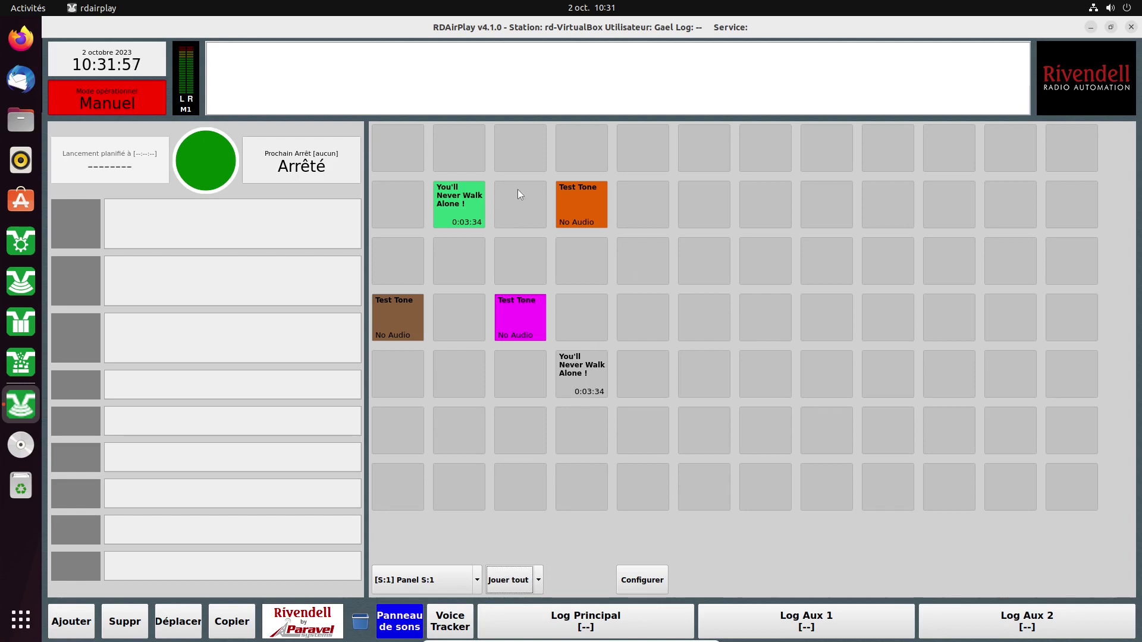
In configuration mode, review the settings and cart choices of the green "You'll Never Walk Alone !" button unchanged, and leave configuration mode.
{"action": "left_click", "coordinate": [660, 582]}
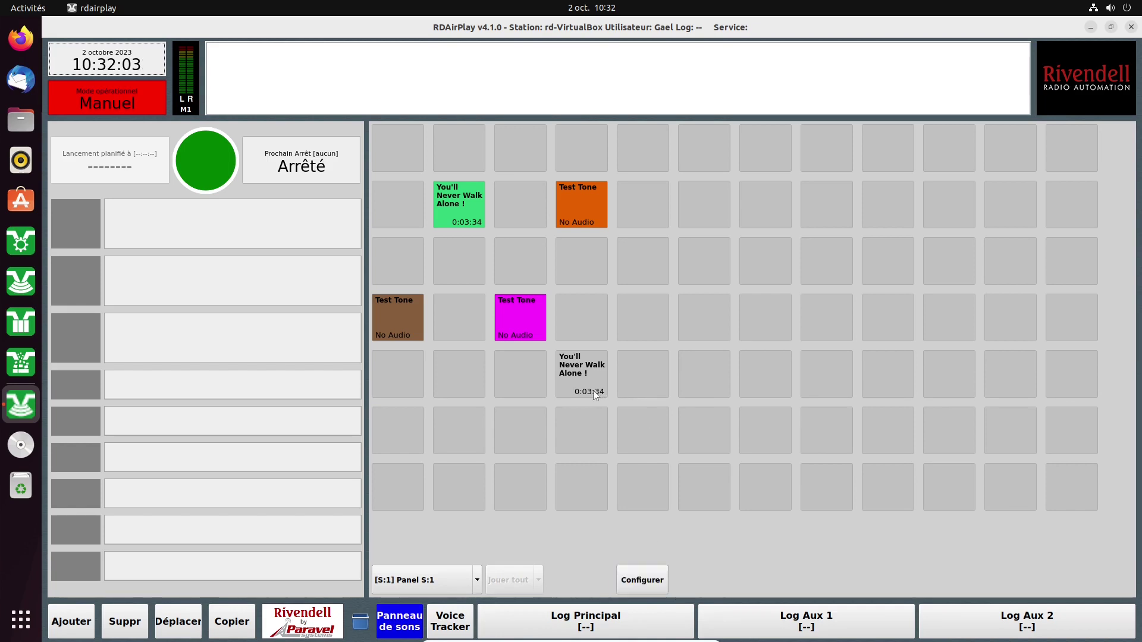
{"action": "left_click", "coordinate": [451, 213]}
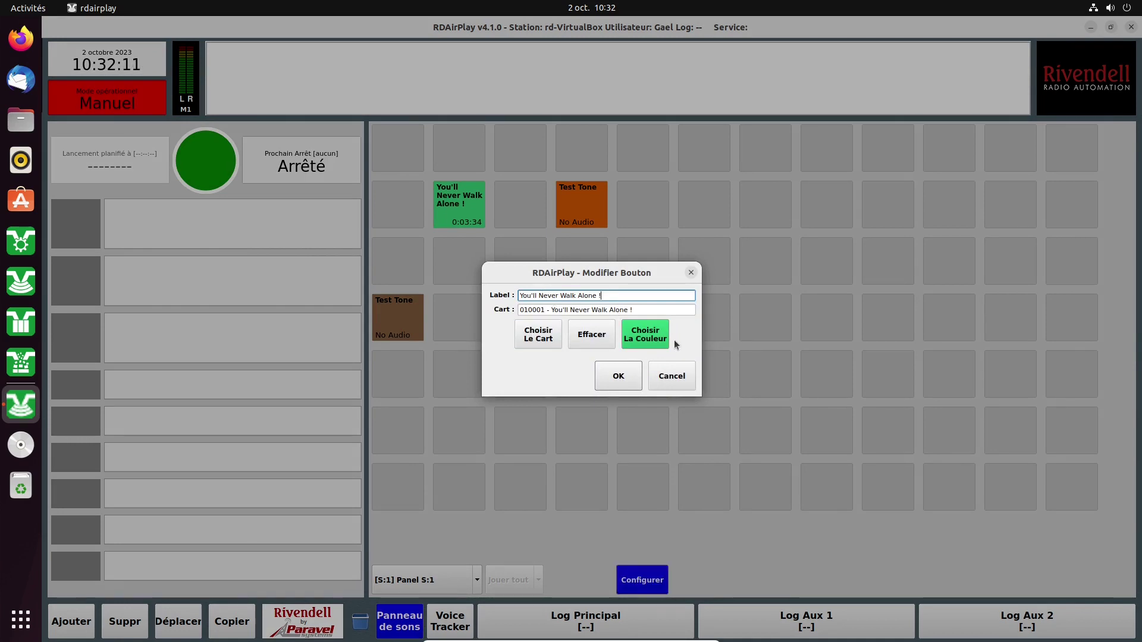
{"action": "left_click", "coordinate": [526, 337]}
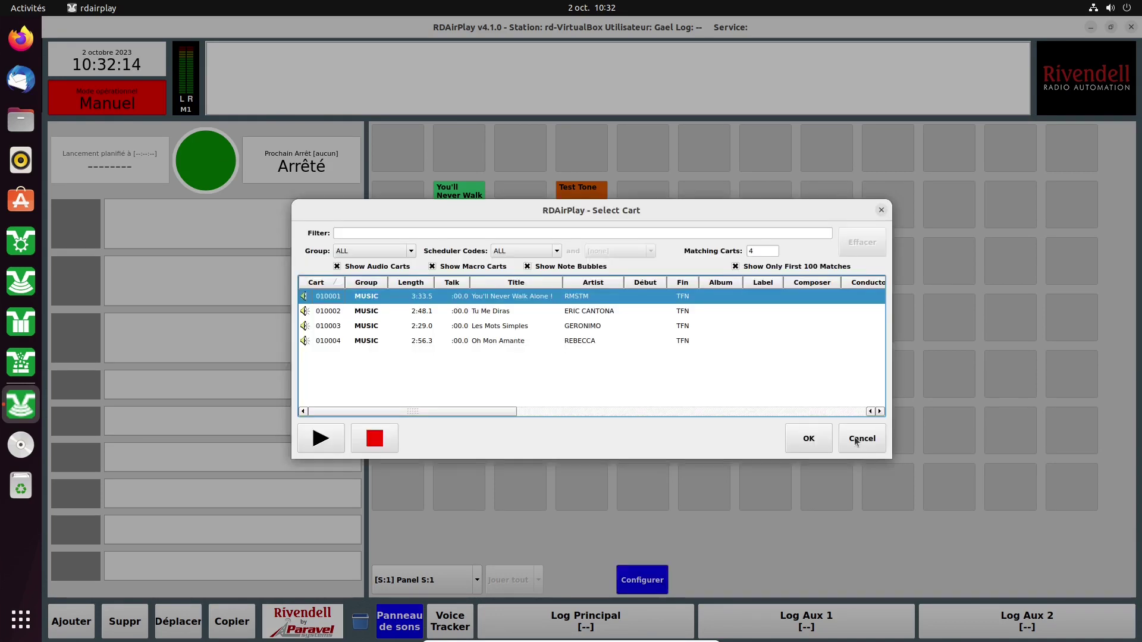
{"action": "left_click", "coordinate": [856, 441]}
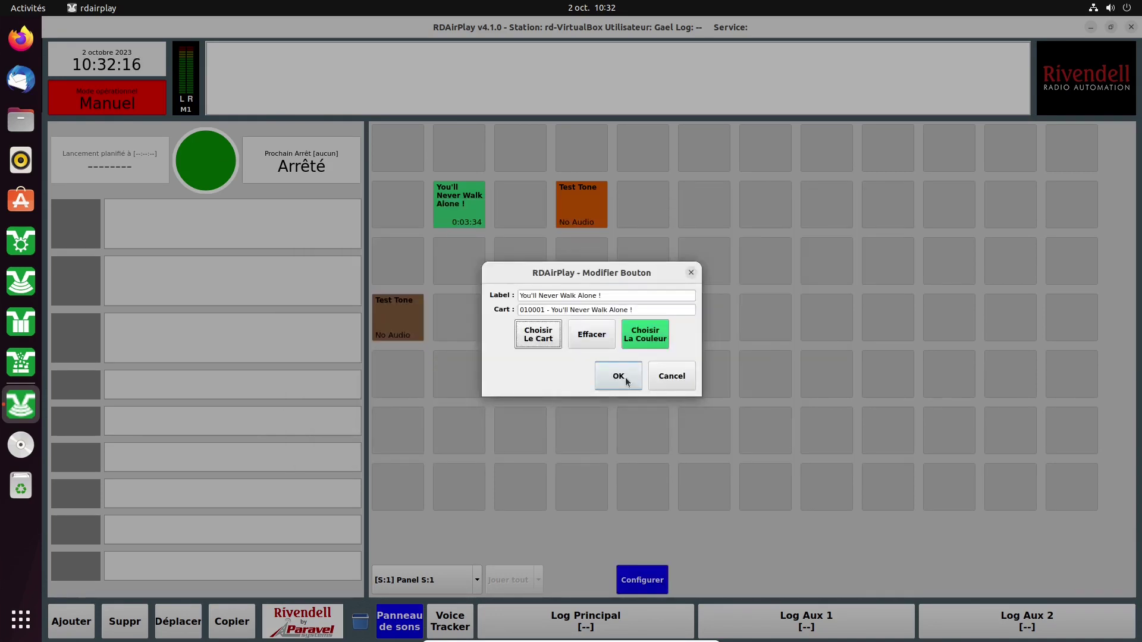
{"action": "left_click", "coordinate": [619, 377]}
{"action": "left_click", "coordinate": [652, 572]}
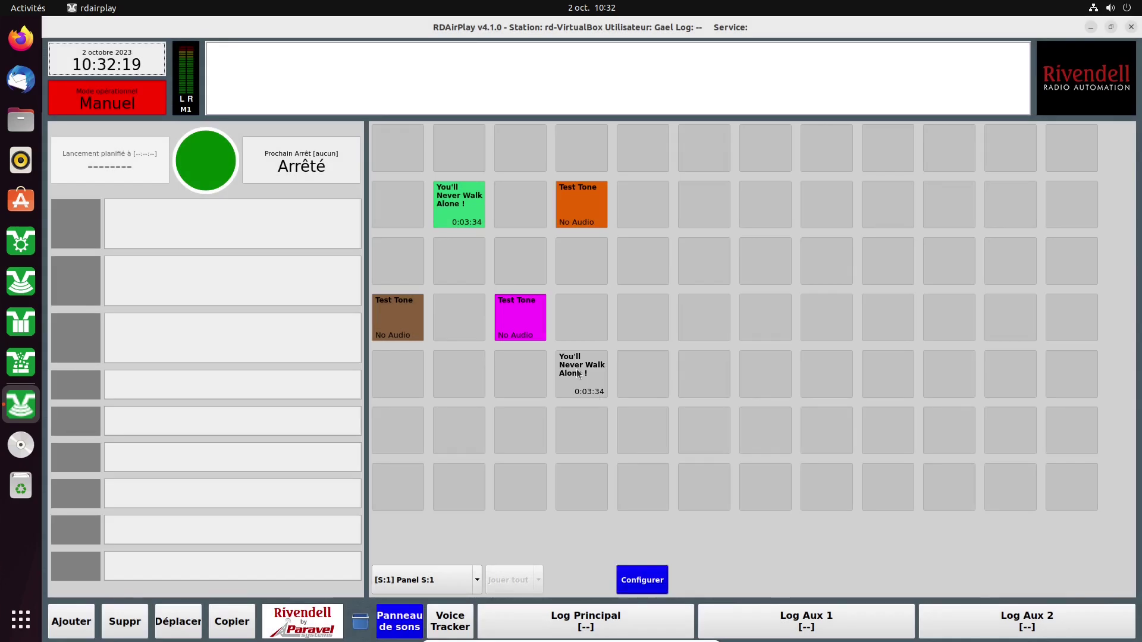
{"action": "left_click", "coordinate": [577, 373]}
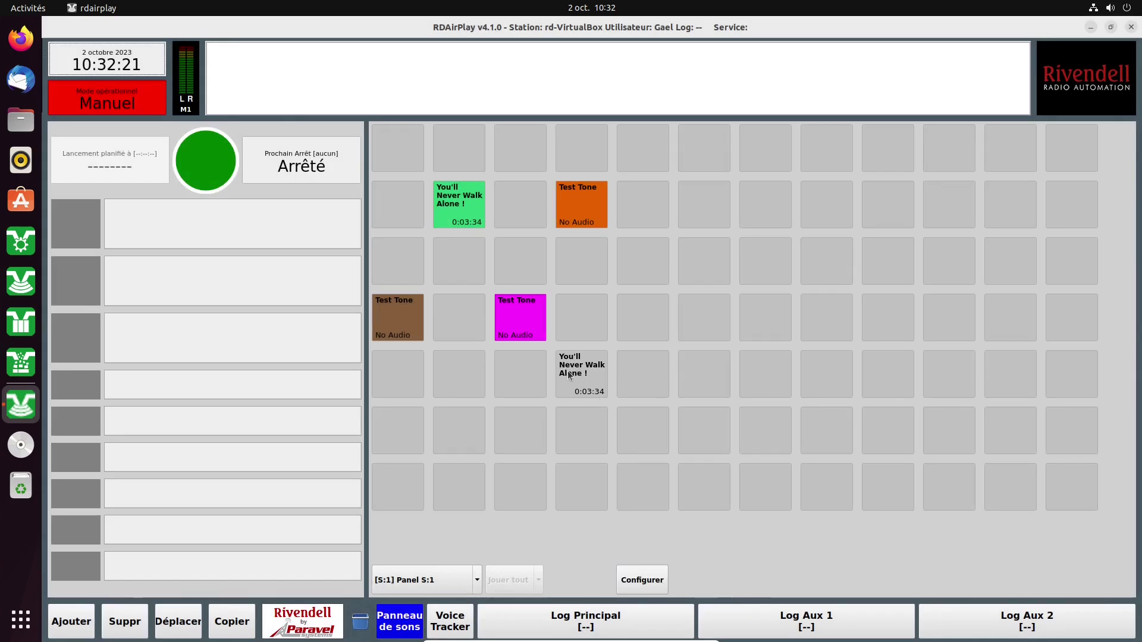
{"action": "left_click", "coordinate": [647, 586]}
{"action": "left_click", "coordinate": [646, 585]}
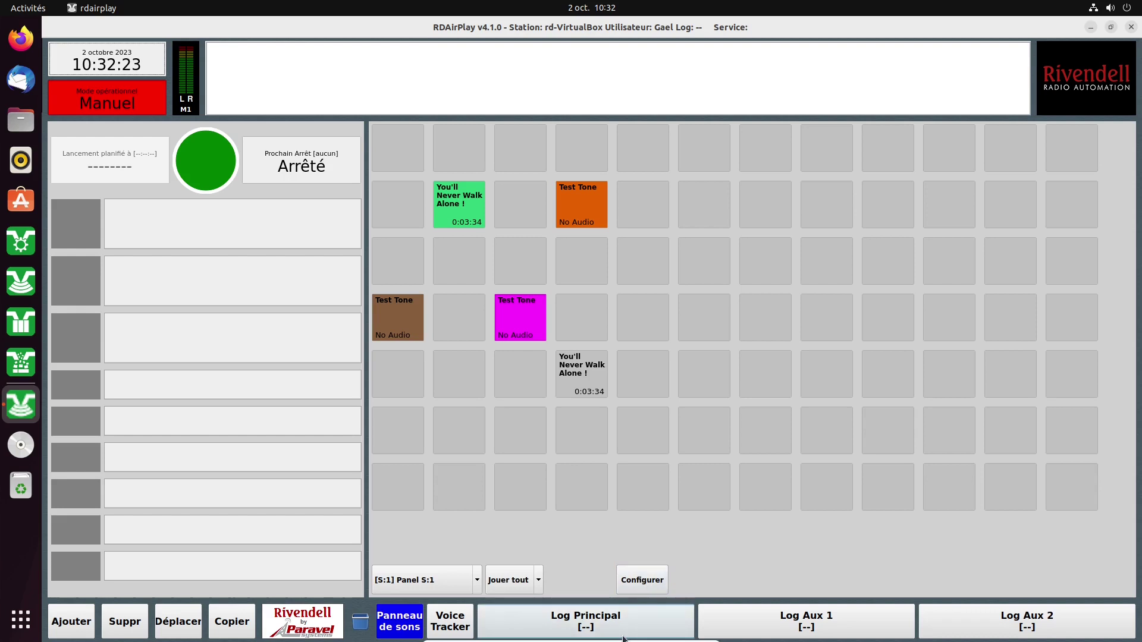
Start the green "You'll Never Walk Alone !" sound again and stop it.
{"action": "left_click", "coordinate": [476, 204]}
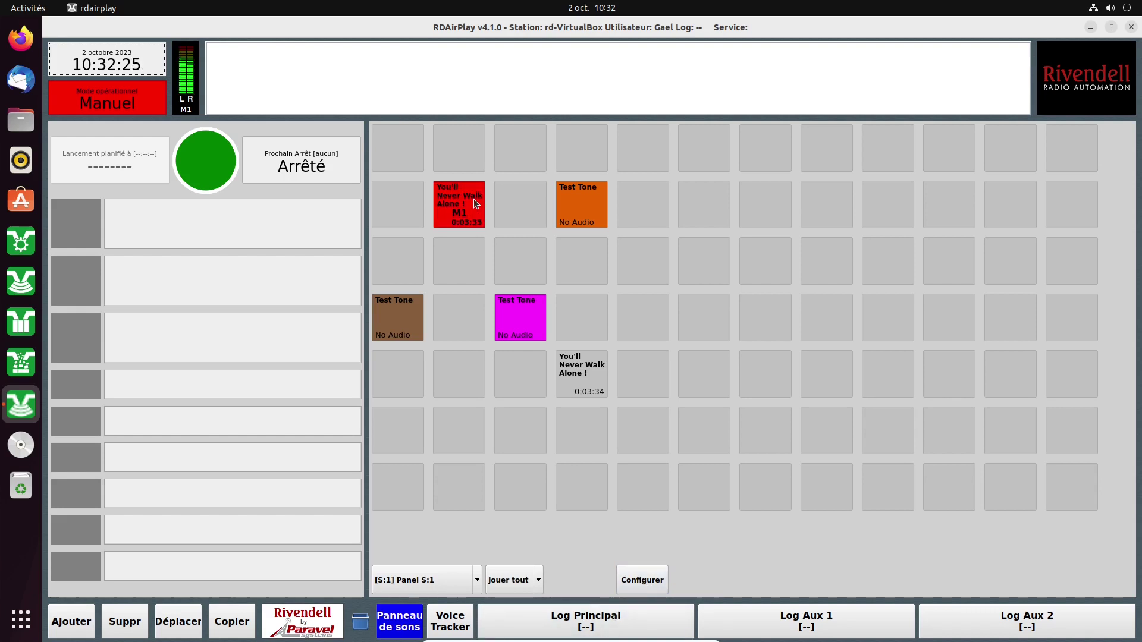
{"action": "left_click", "coordinate": [474, 201]}
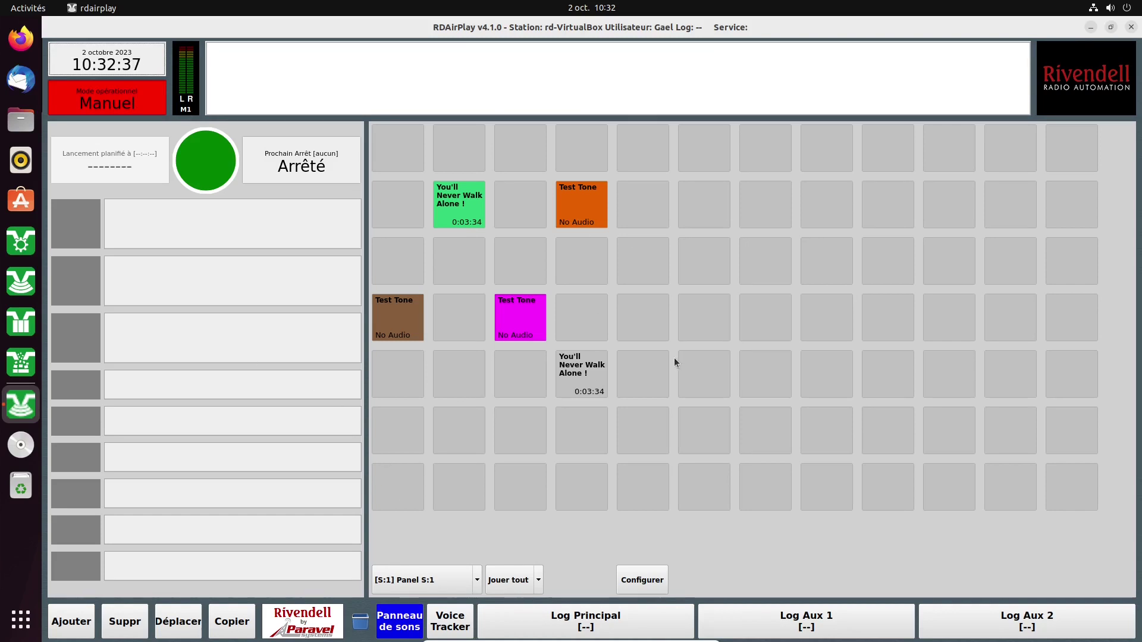
Look through the Voice Tracker, Log Principal and Log Aux 1 views and return to the sound panel.
{"action": "left_click", "coordinate": [450, 622]}
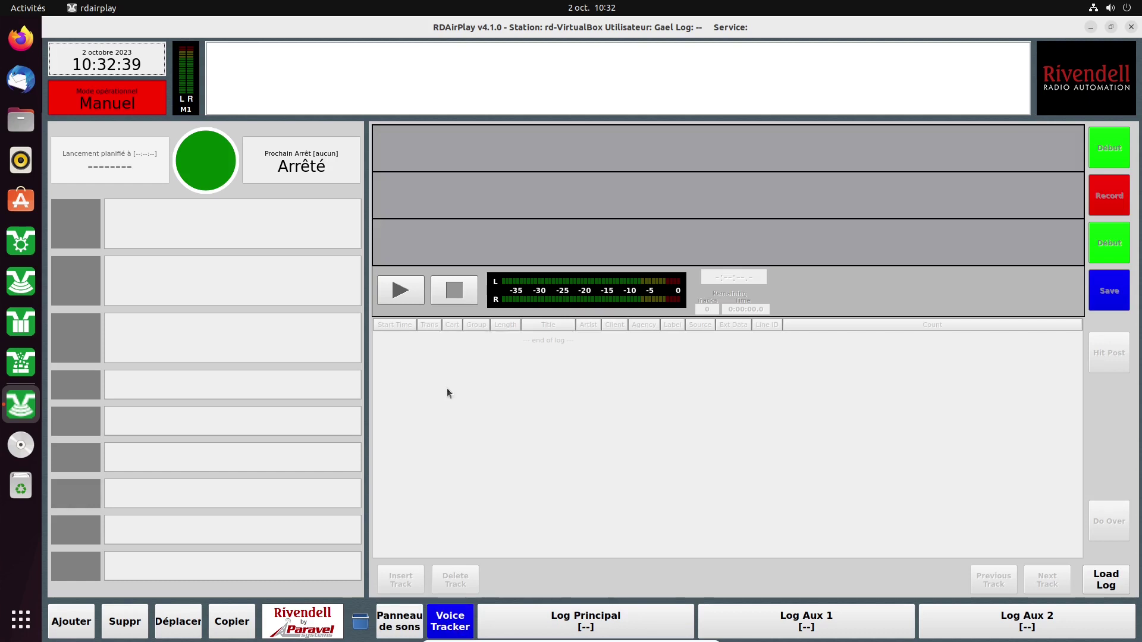
{"action": "left_click", "coordinate": [409, 627]}
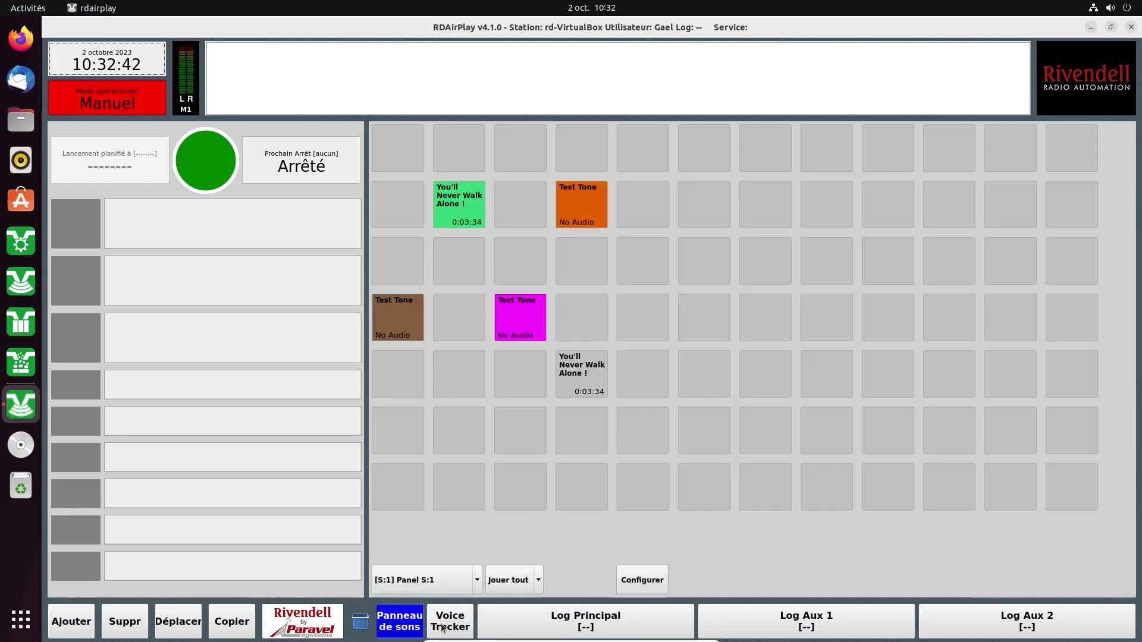
{"action": "left_click", "coordinate": [538, 623]}
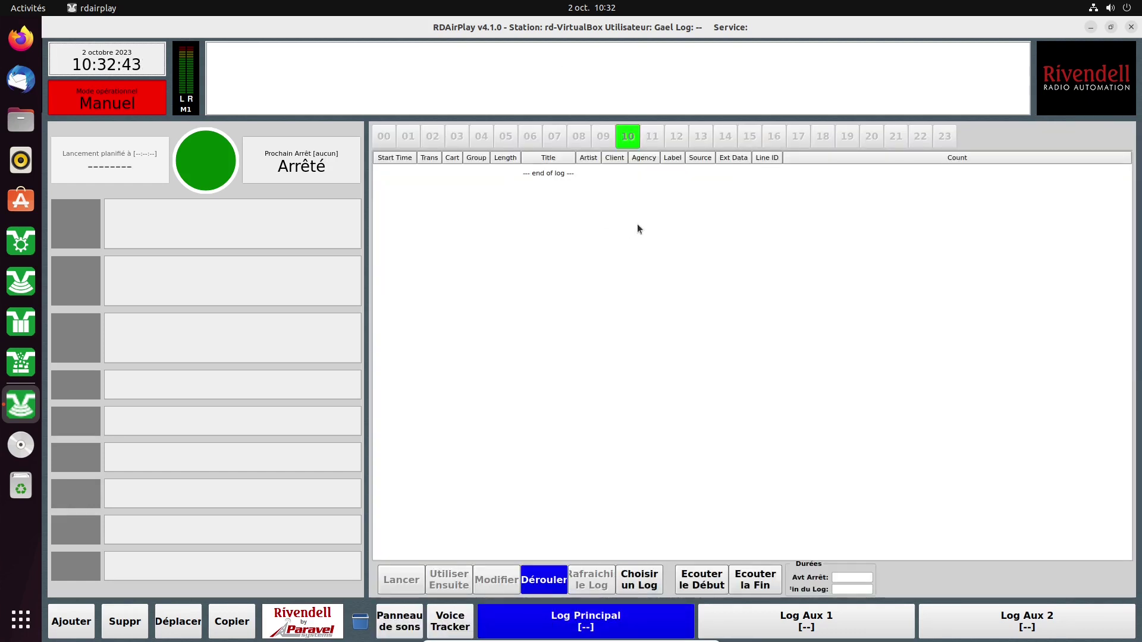
{"action": "left_click", "coordinate": [830, 626]}
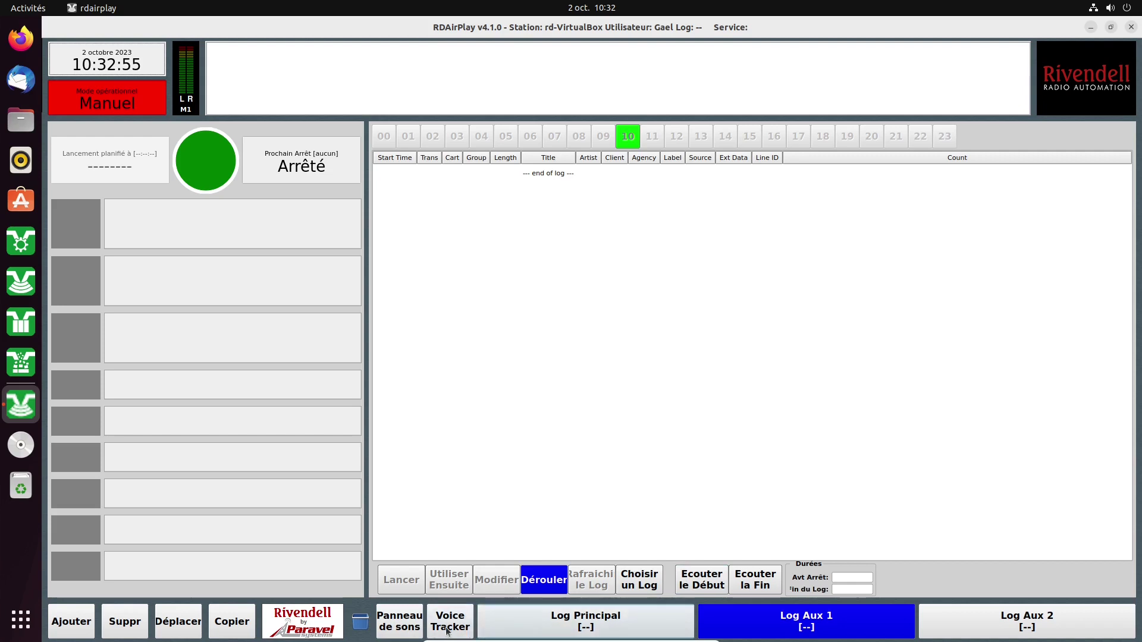
{"action": "left_click", "coordinate": [538, 634]}
{"action": "left_click", "coordinate": [415, 618]}
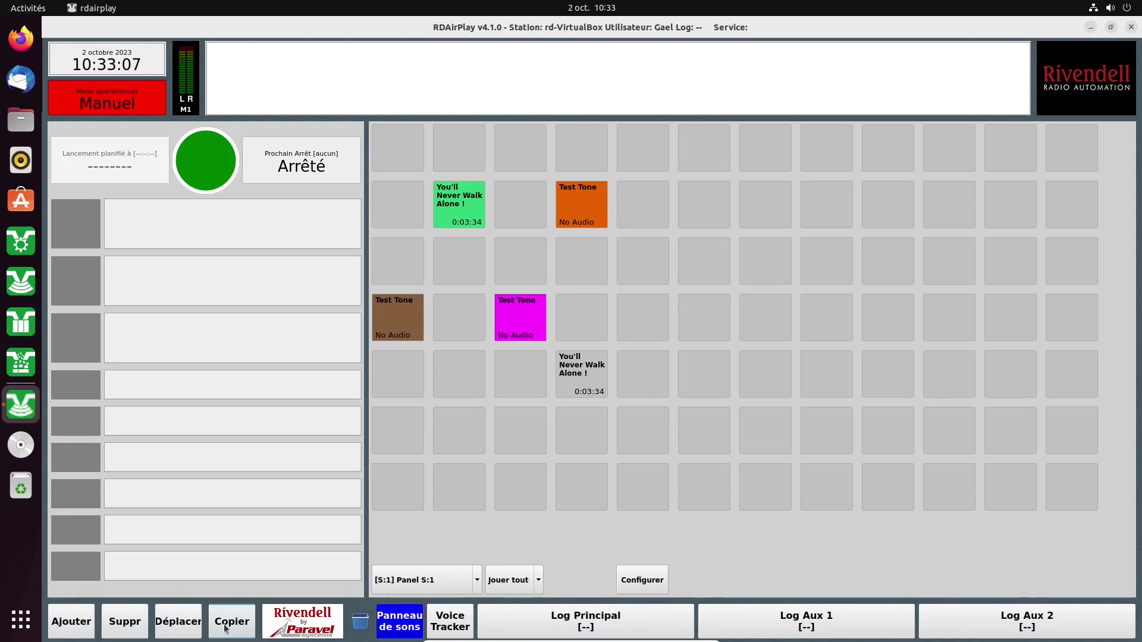
Add cart 010001 "You'll Never Walk Alone !" to the first slot of the playback list.
{"action": "left_click", "coordinate": [68, 627]}
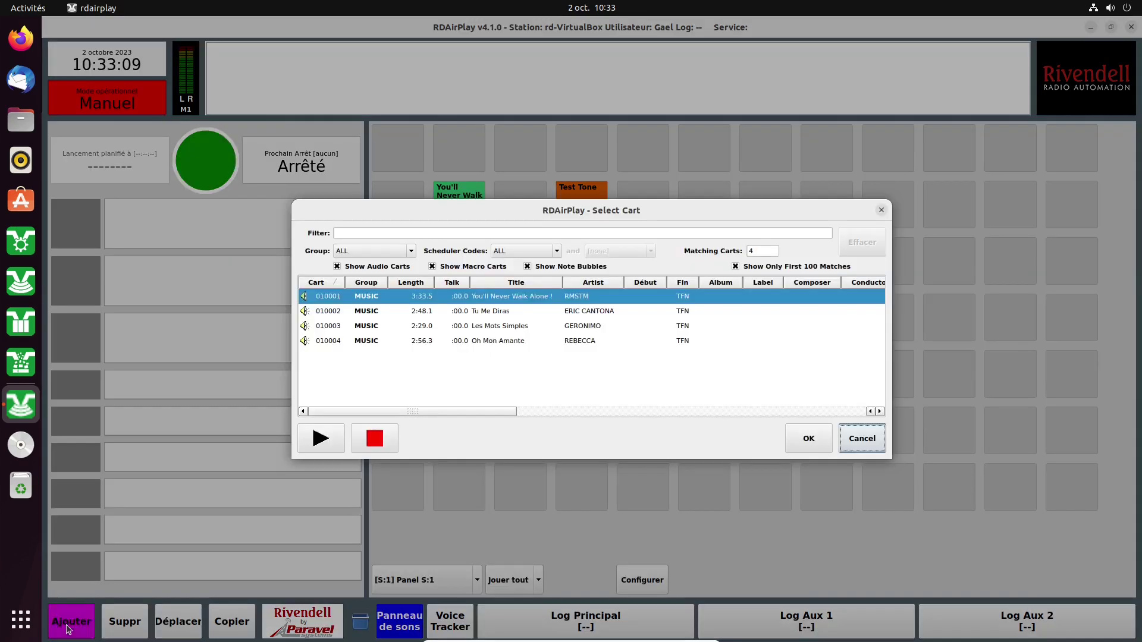
{"action": "left_click", "coordinate": [806, 440]}
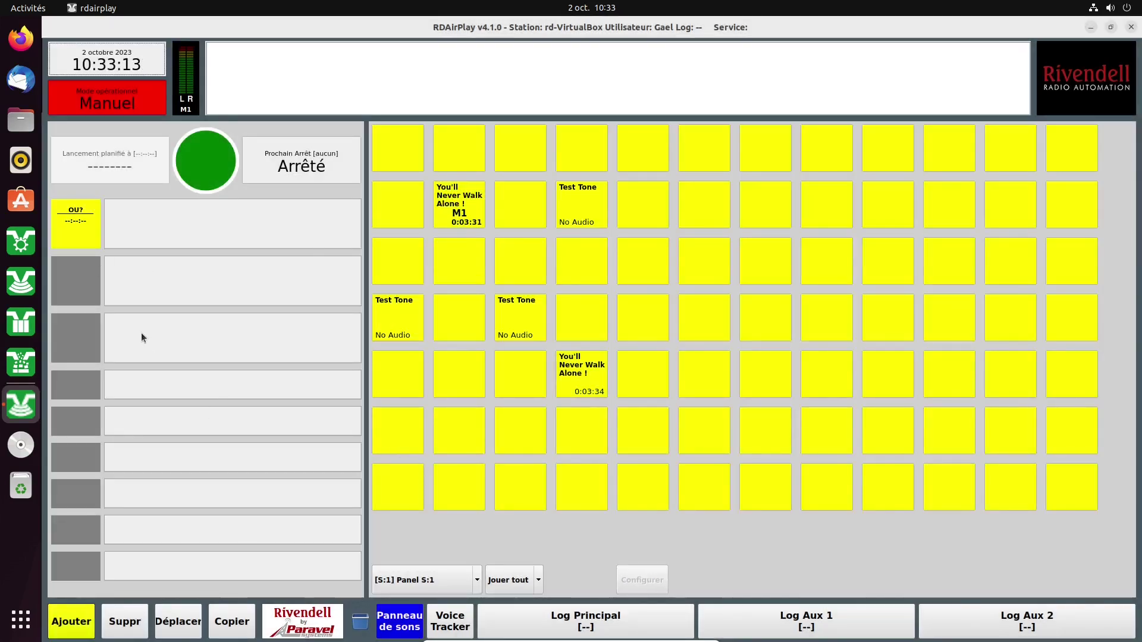
{"action": "left_click", "coordinate": [71, 241]}
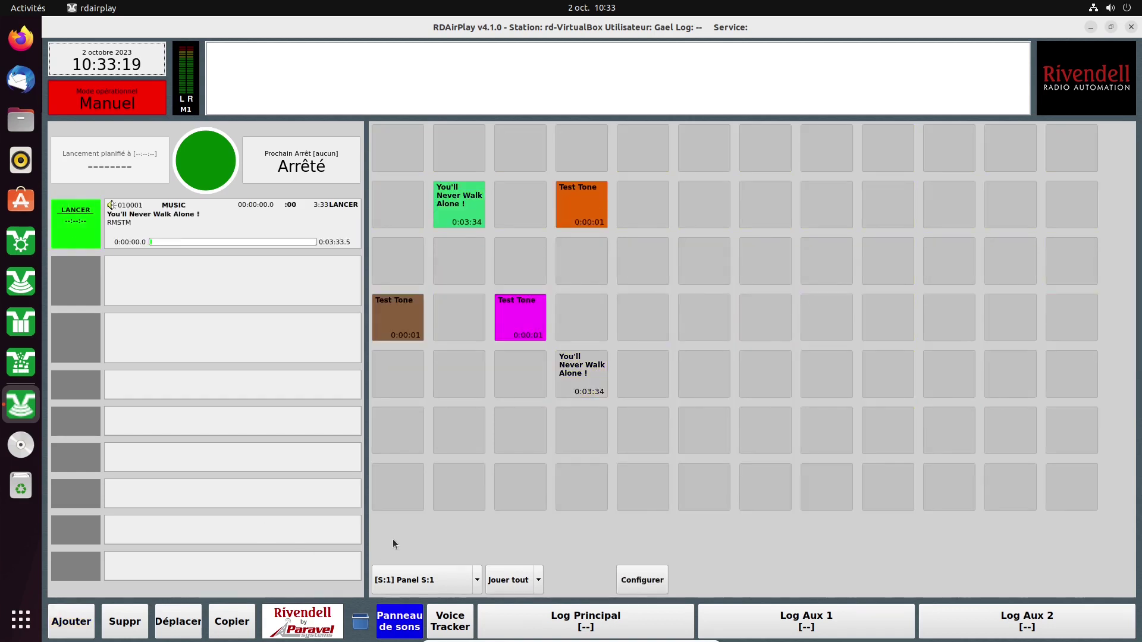
Assign cart 010001 "You'll Never Walk Alone !" to the sound panel button in the third row, tenth column.
{"action": "left_click", "coordinate": [71, 622]}
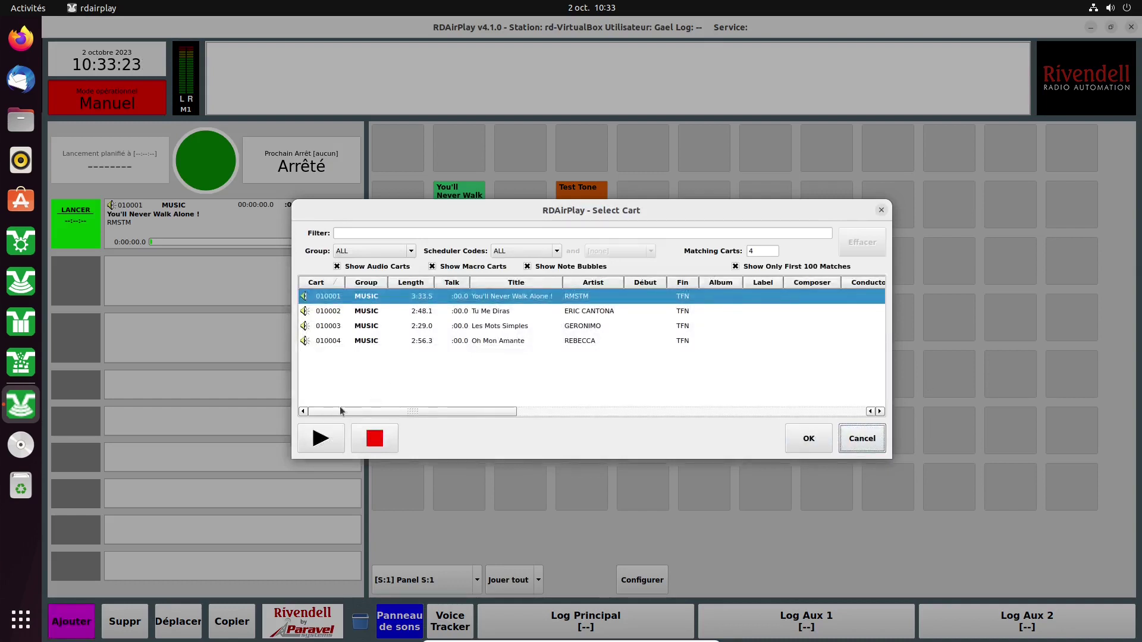
{"action": "left_click", "coordinate": [808, 439]}
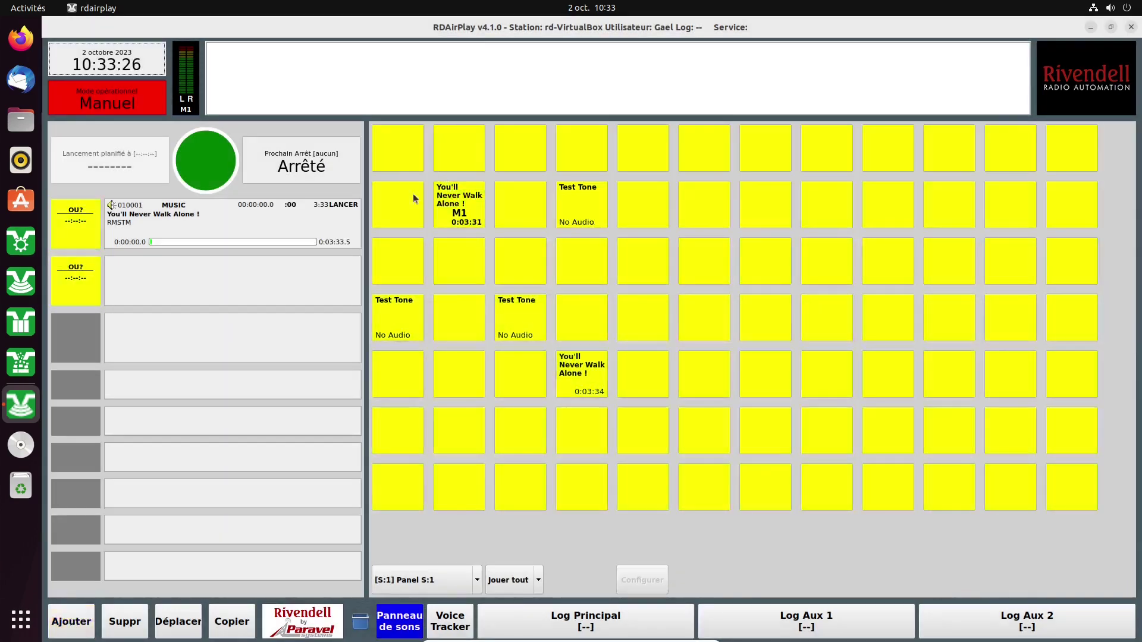
{"action": "left_click", "coordinate": [951, 259]}
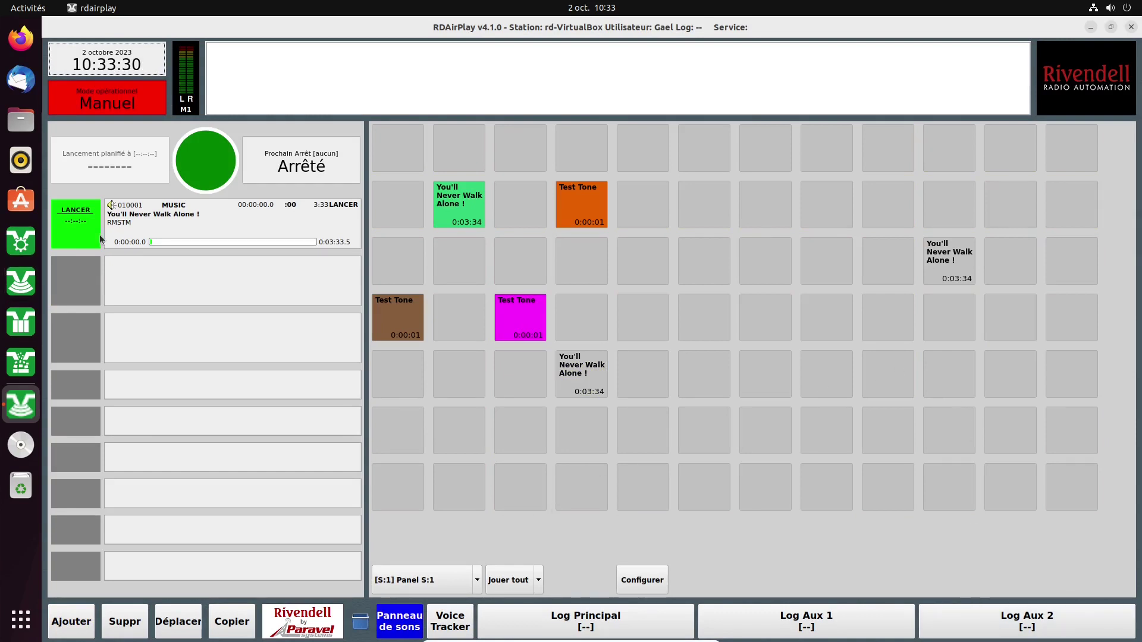
Start and pause the first playback list entry, and start and stop the sound button in the third row, tenth column.
{"action": "left_click", "coordinate": [82, 224]}
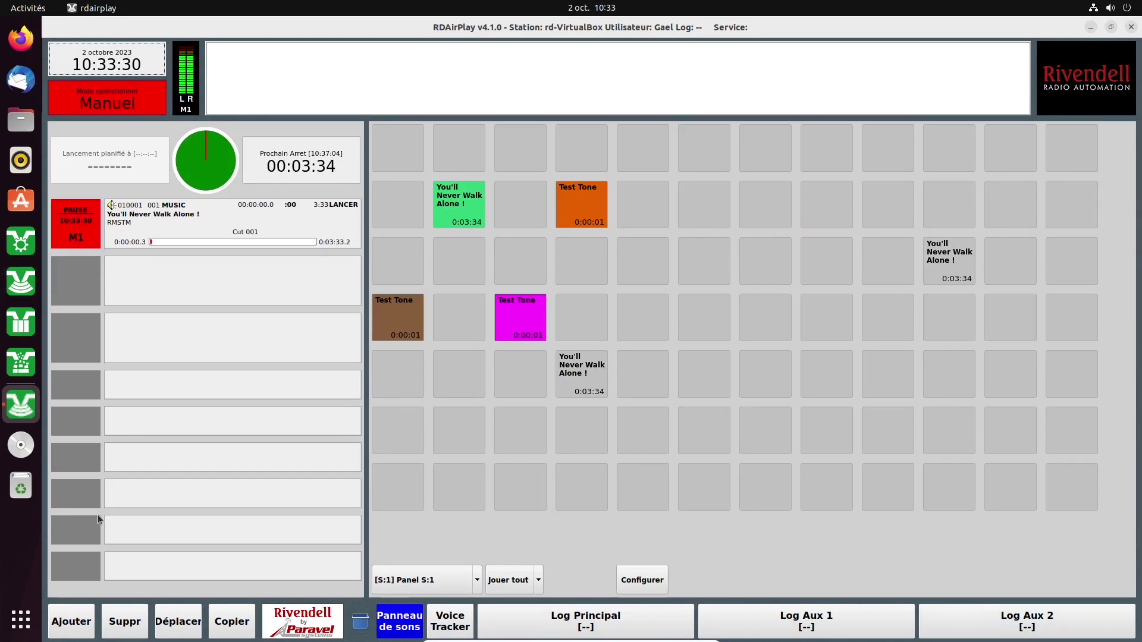
{"action": "left_click", "coordinate": [73, 216]}
{"action": "left_click", "coordinate": [955, 266]}
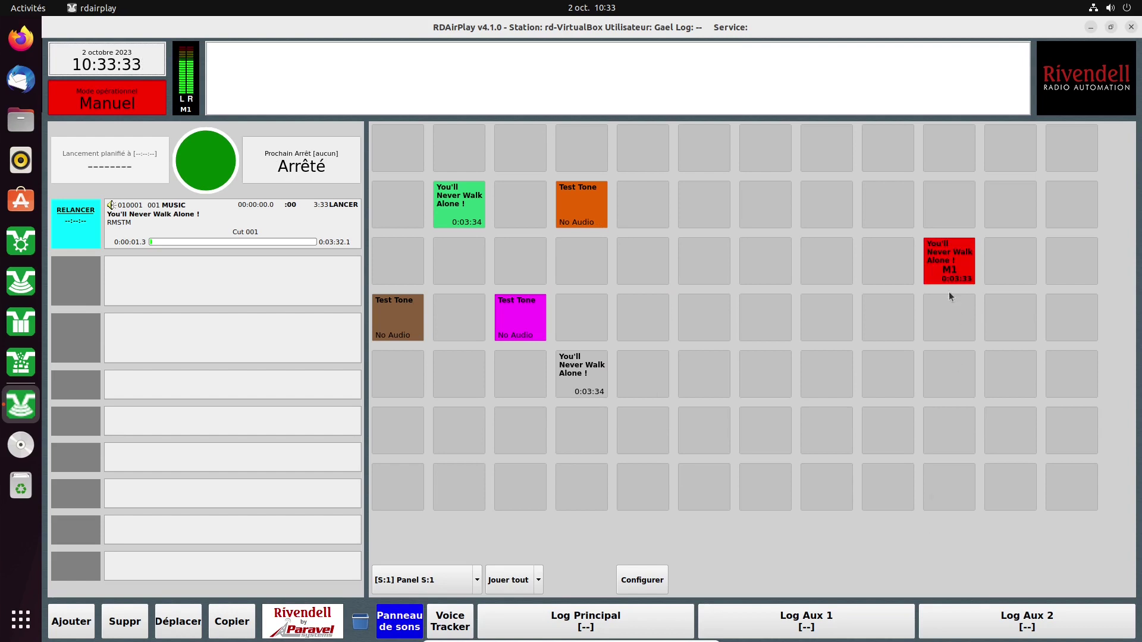
{"action": "left_click", "coordinate": [950, 266]}
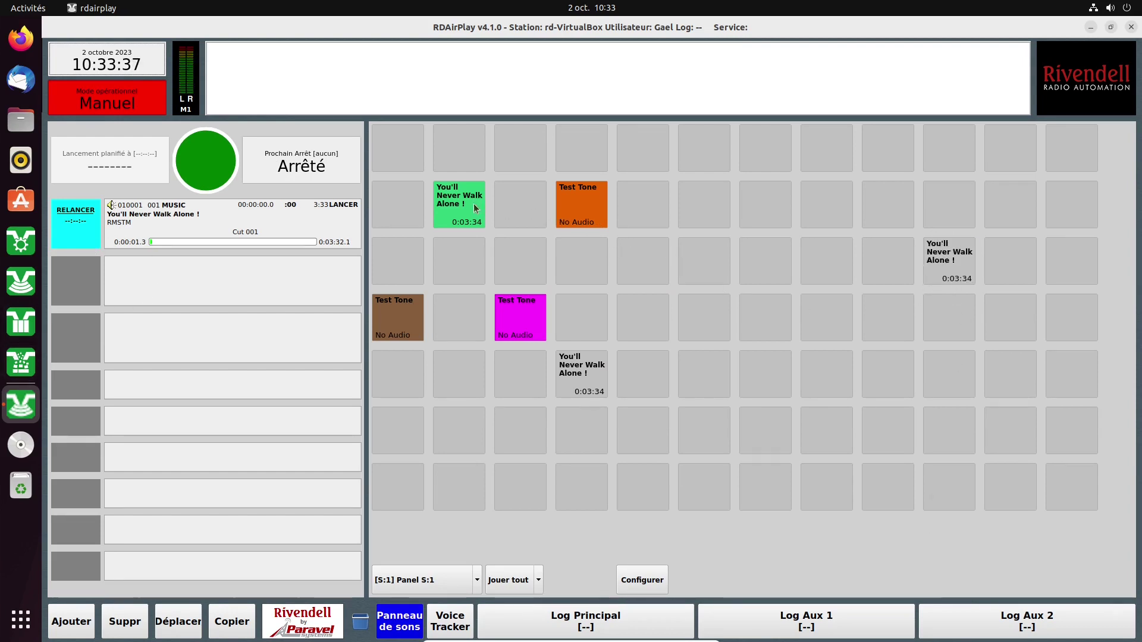
Place the green "You'll Never Walk Alone !" sound in the second slot of the playback list and delete that entry.
{"action": "left_click_drag", "start_coordinate": [475, 208], "coordinate": [167, 283]}
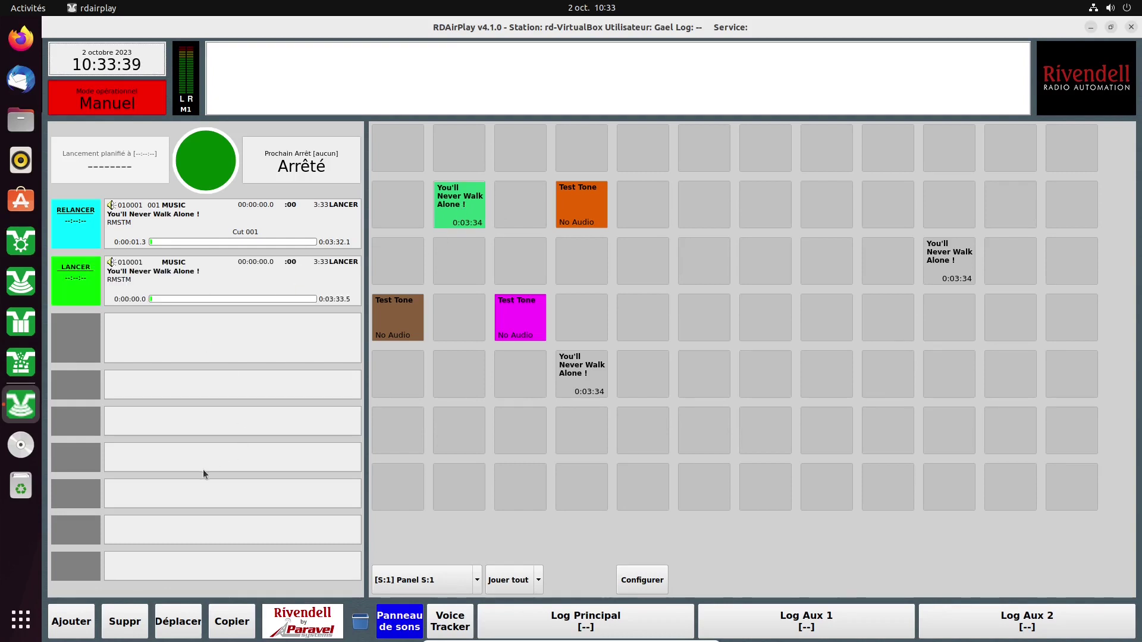
{"action": "left_click", "coordinate": [123, 625]}
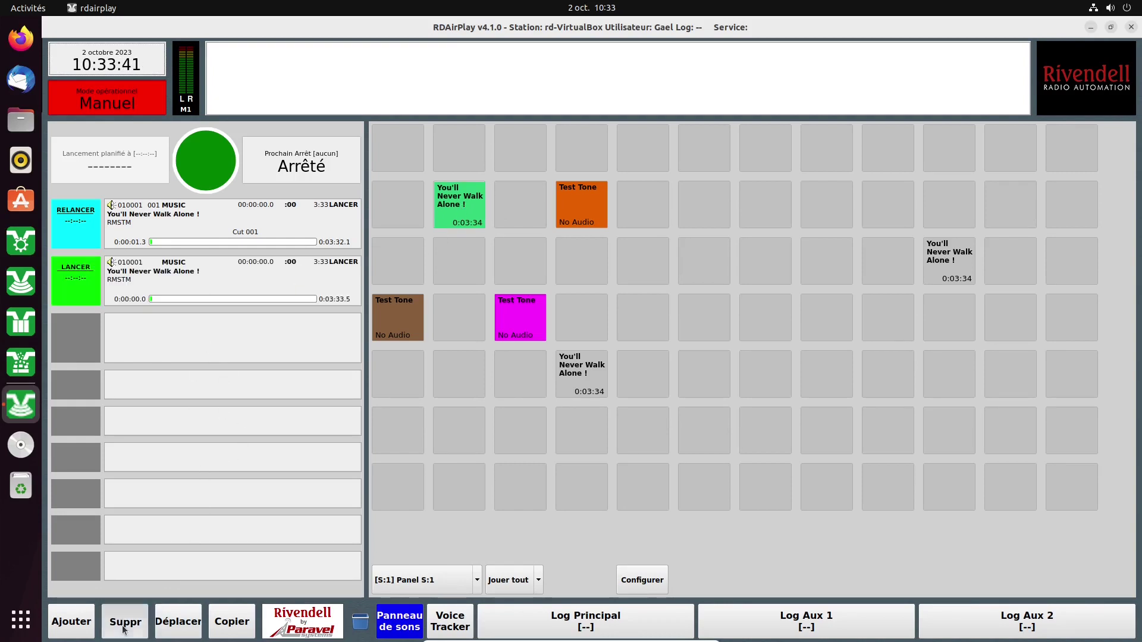
{"action": "left_click", "coordinate": [90, 277]}
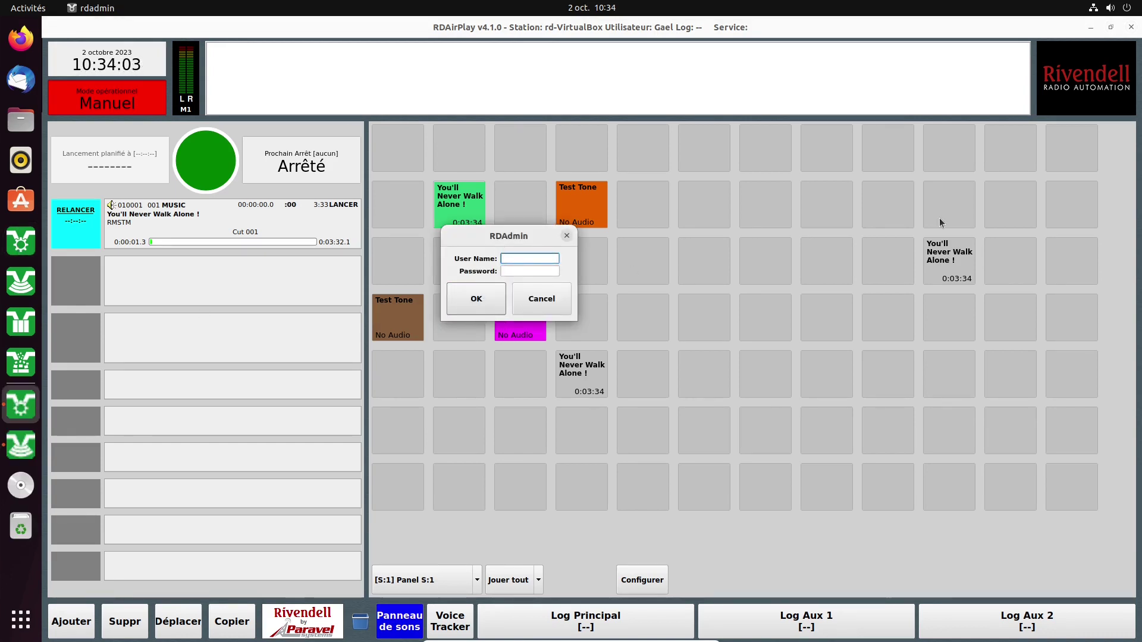
Log in to RDAdmin with the admin user name and open the list of Rivendell users.
{"action": "type", "text": "dmin"}
{"action": "left_click", "coordinate": [465, 292]}
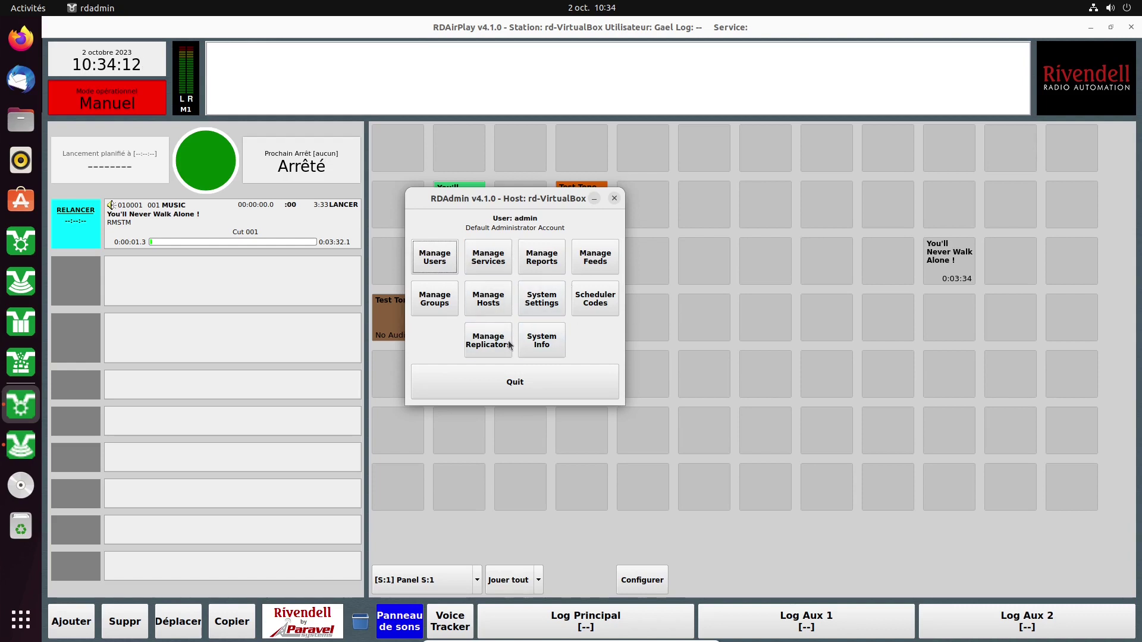
{"action": "left_click", "coordinate": [436, 263]}
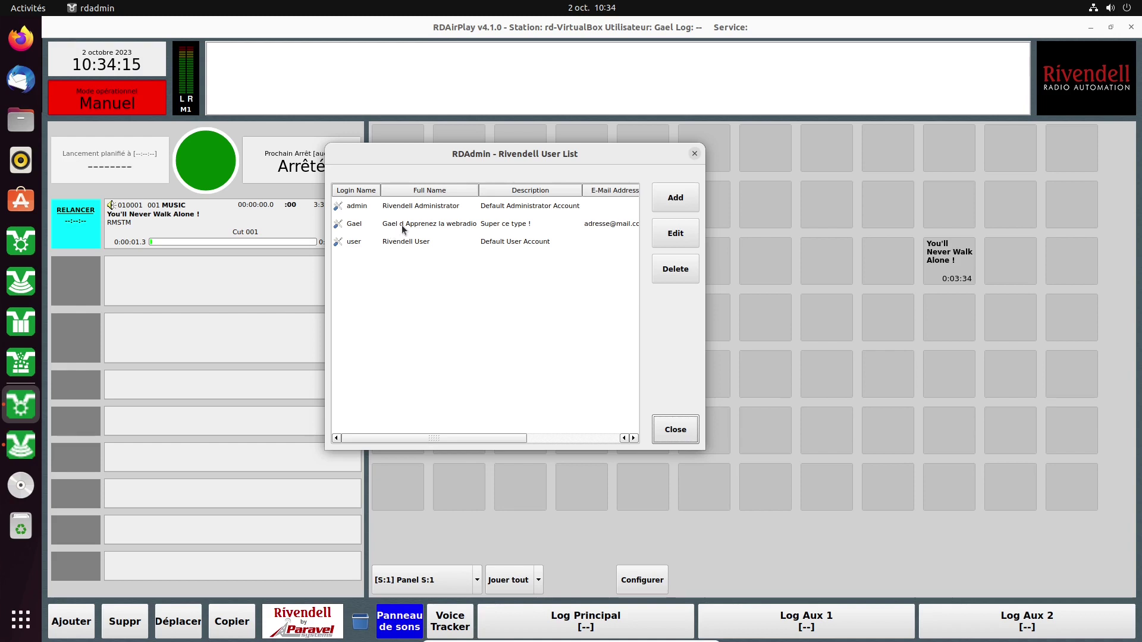
Review the rights of the user account described as "Super ce type !" without changing them, and quit RDAdmin.
{"action": "left_click", "coordinate": [558, 229]}
{"action": "left_click", "coordinate": [676, 233]}
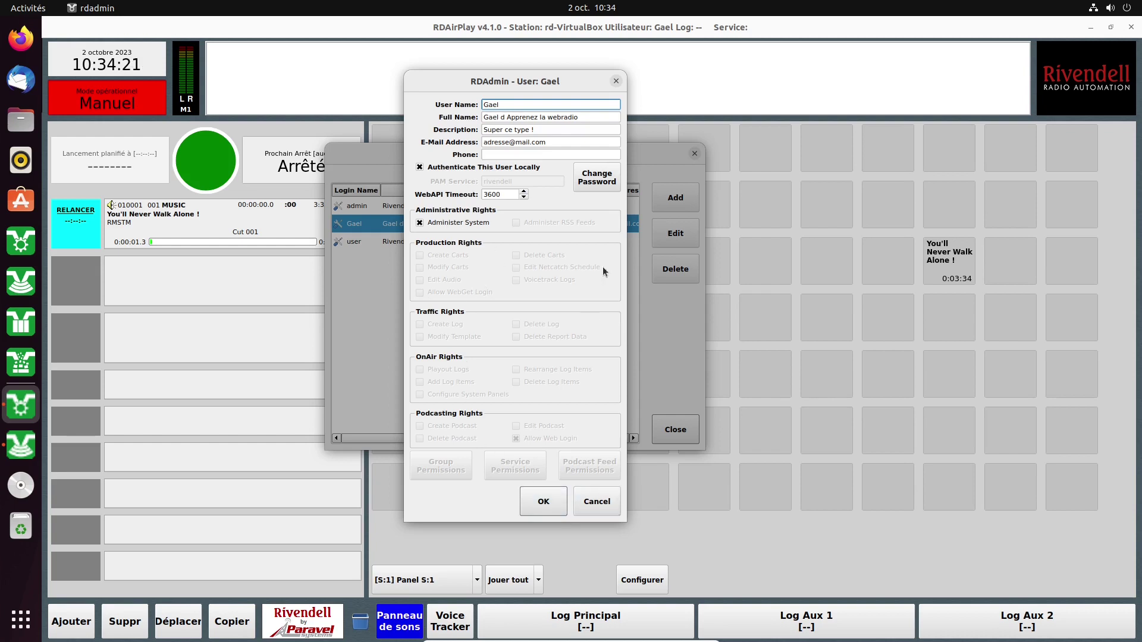
{"action": "left_click", "coordinate": [598, 502]}
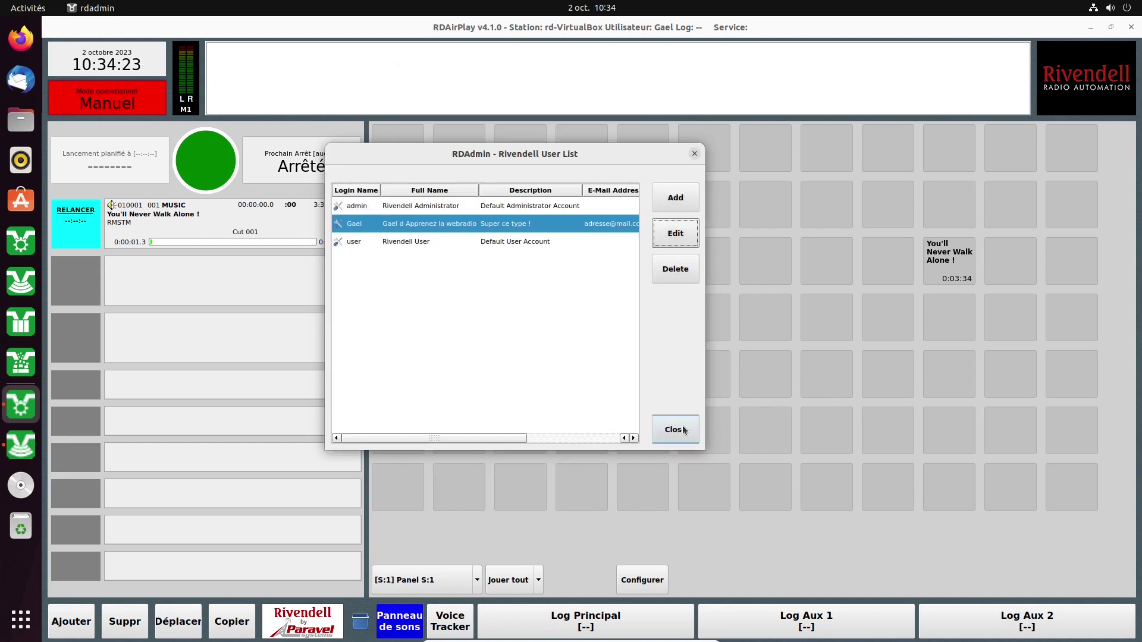
{"action": "left_click", "coordinate": [683, 430]}
{"action": "left_click", "coordinate": [526, 378]}
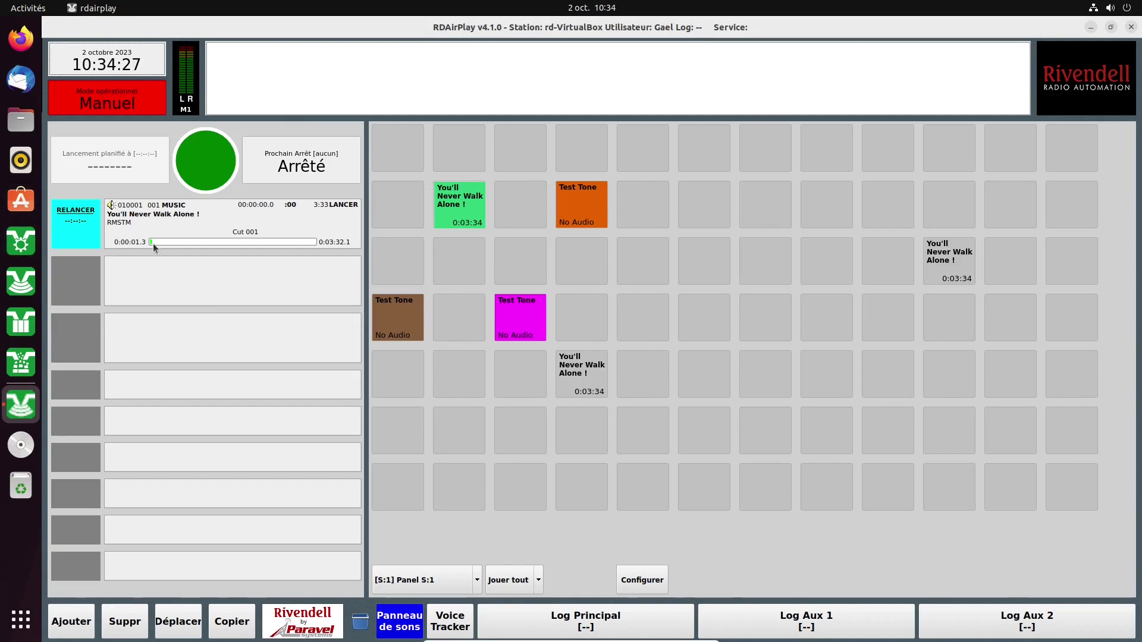
Log in to RDAdmin with the user name of the "Super ce type !" account and open the user list.
{"action": "type", "text": "Gael"}
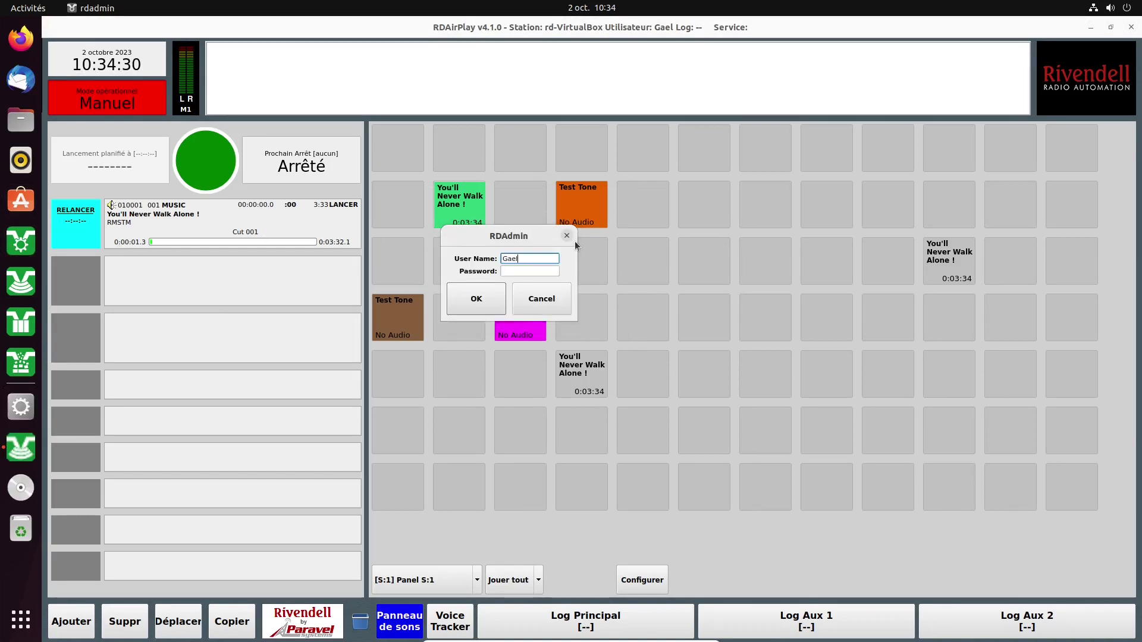
{"action": "key", "text": "Return"}
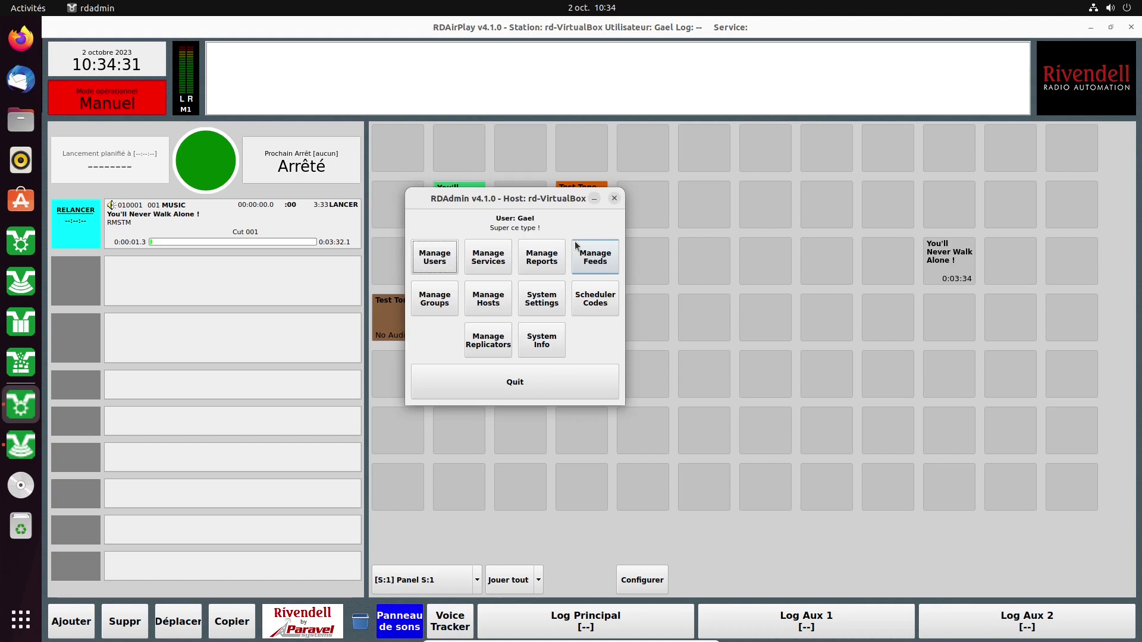
{"action": "left_click", "coordinate": [438, 261]}
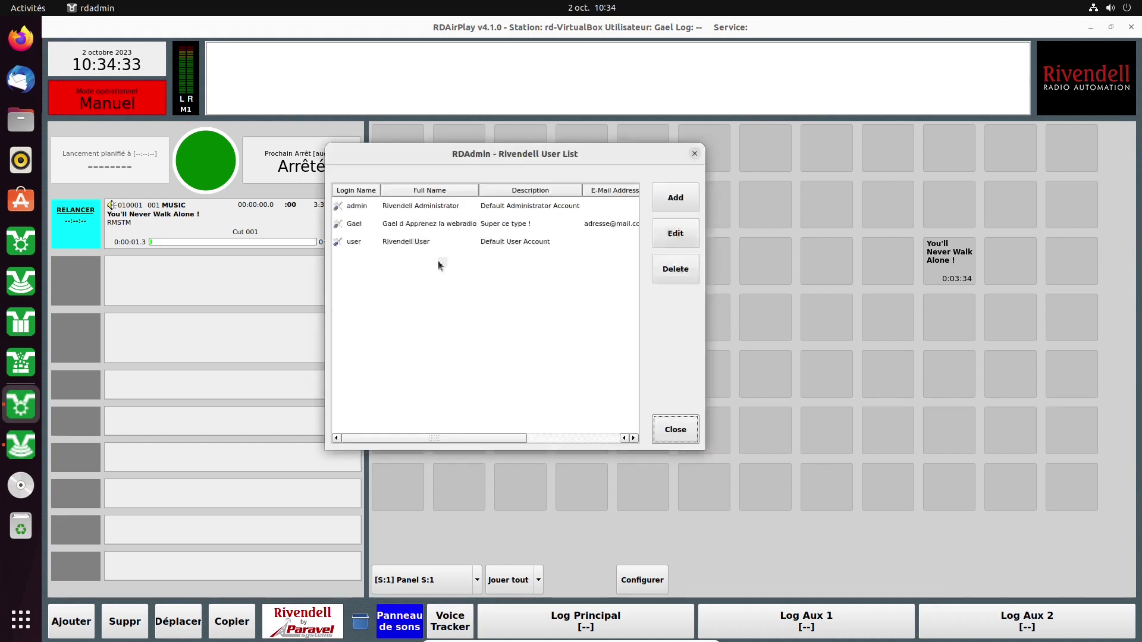
Inspect the local authentication option of the "Super ce type !" account, discard any edits and quit RDAdmin.
{"action": "left_click", "coordinate": [466, 226]}
{"action": "left_click", "coordinate": [674, 233]}
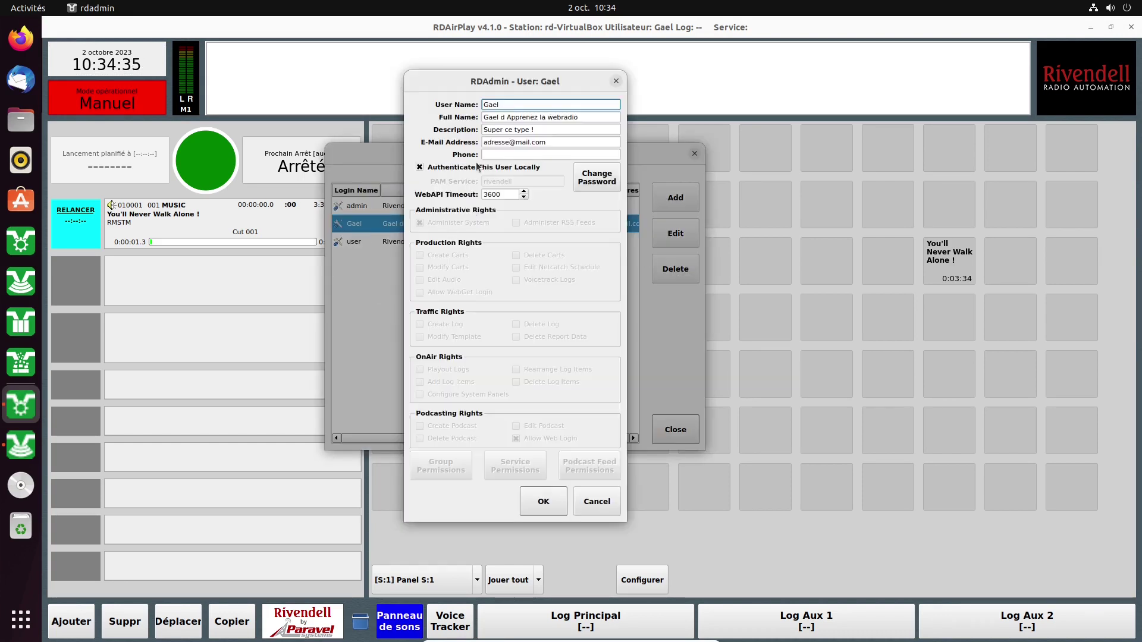
{"action": "left_click", "coordinate": [420, 168]}
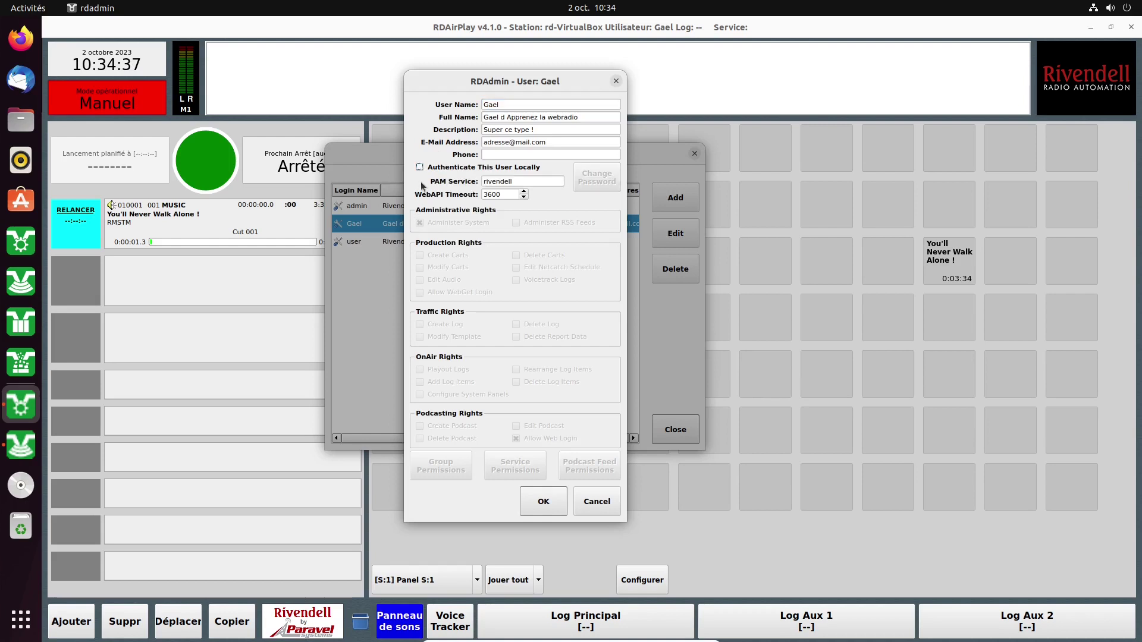
{"action": "left_click", "coordinate": [419, 168]}
{"action": "left_click", "coordinate": [595, 503]}
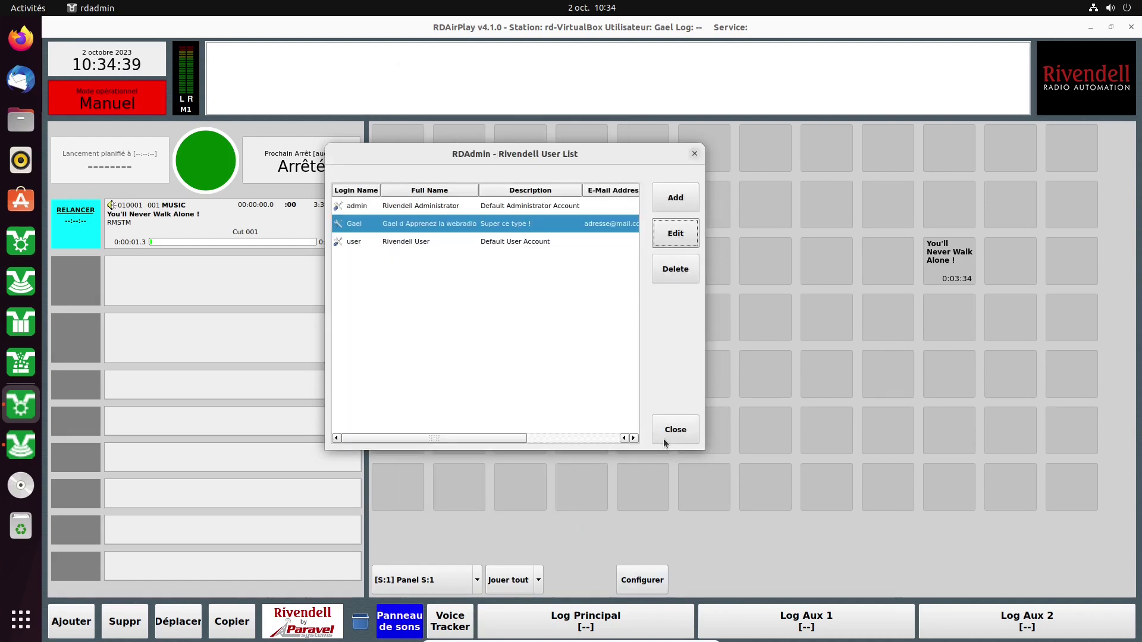
{"action": "left_click", "coordinate": [668, 437]}
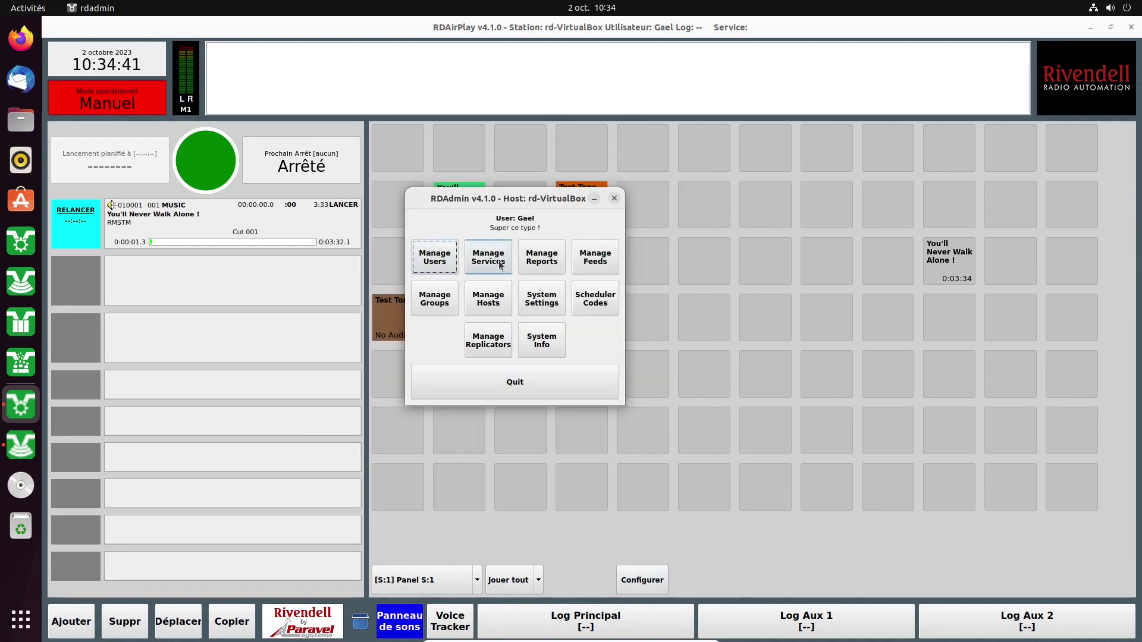
{"action": "left_click", "coordinate": [521, 389]}
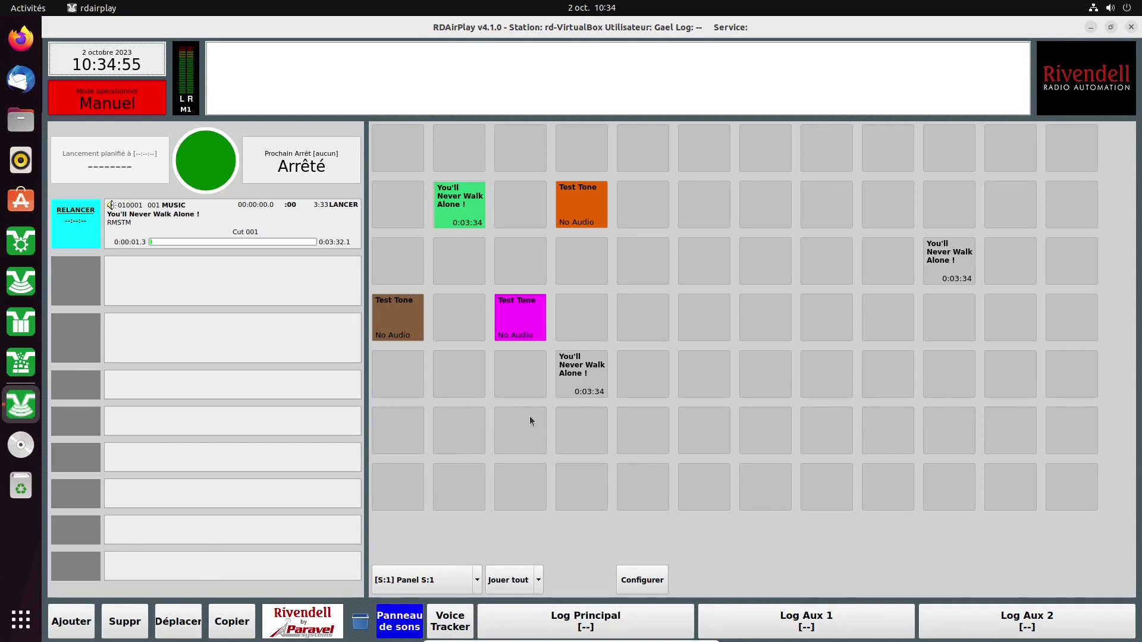
Open RDLibrary and restrict the cart list to the MUSIC group.
{"action": "left_click", "coordinate": [27, 326]}
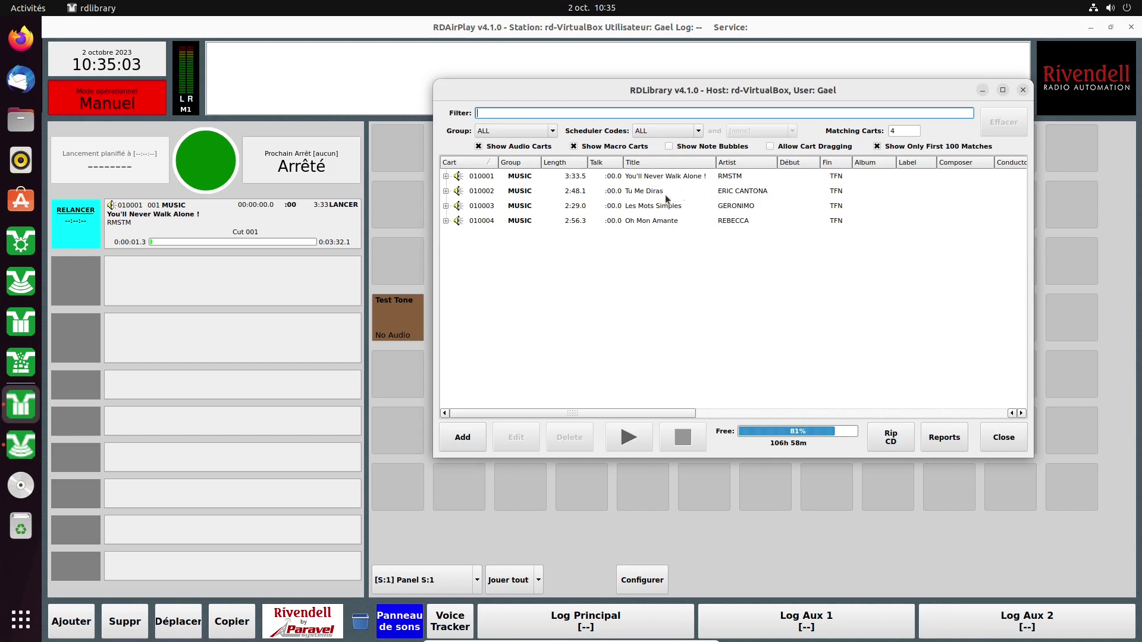
{"action": "left_click", "coordinate": [529, 132]}
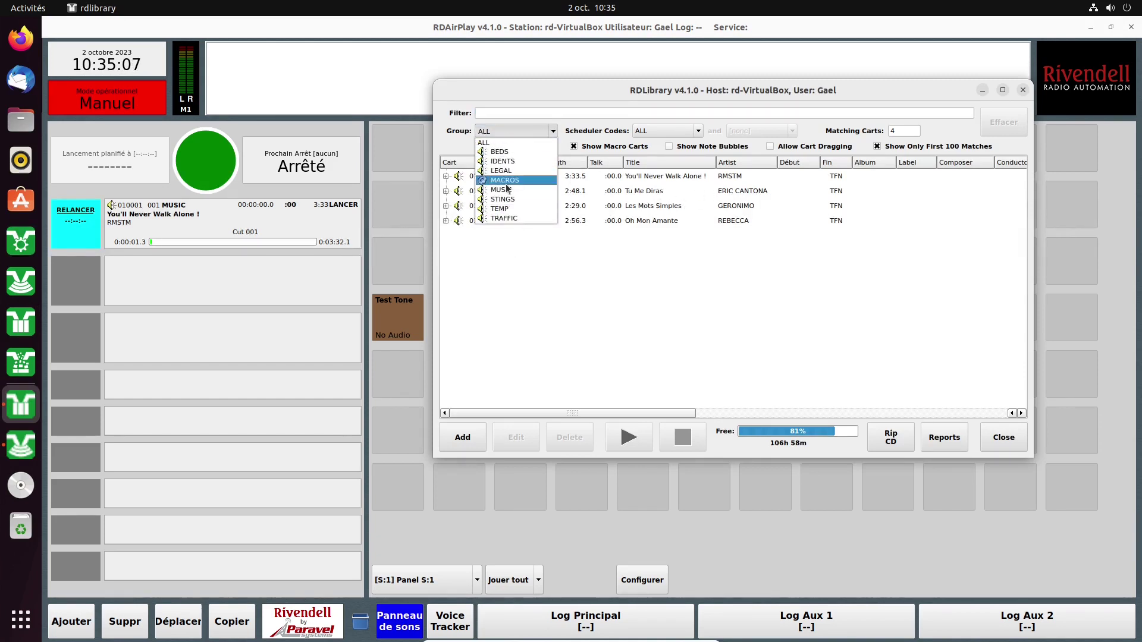
{"action": "left_click", "coordinate": [510, 191]}
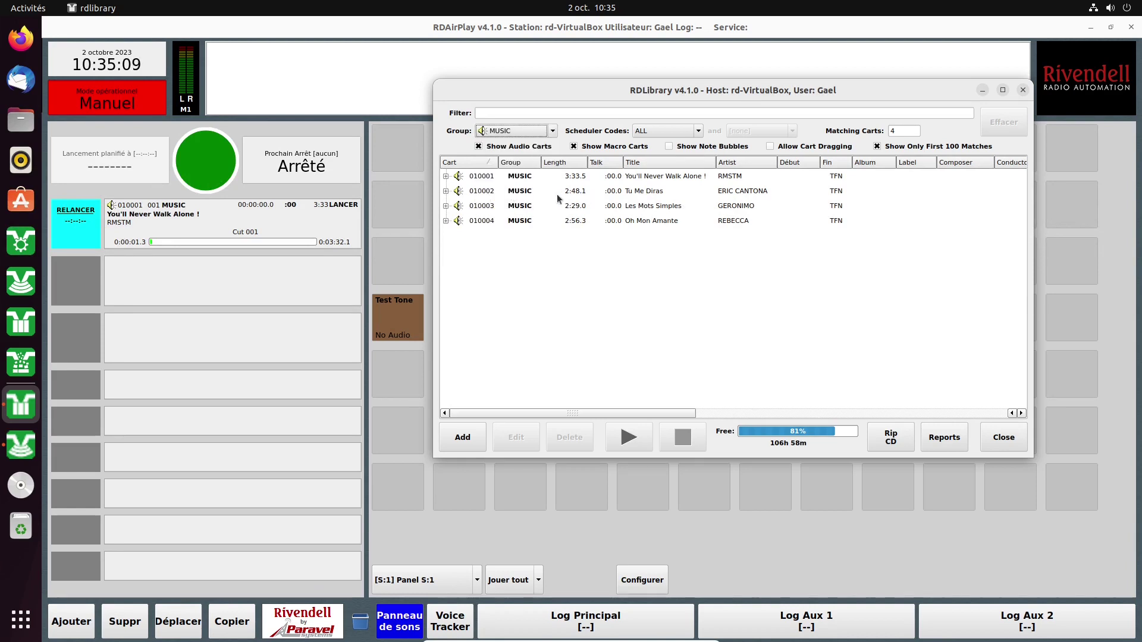
Filter the carts by the News scheduler code and reset the scheduler code filter to ALL.
{"action": "left_click", "coordinate": [700, 132]}
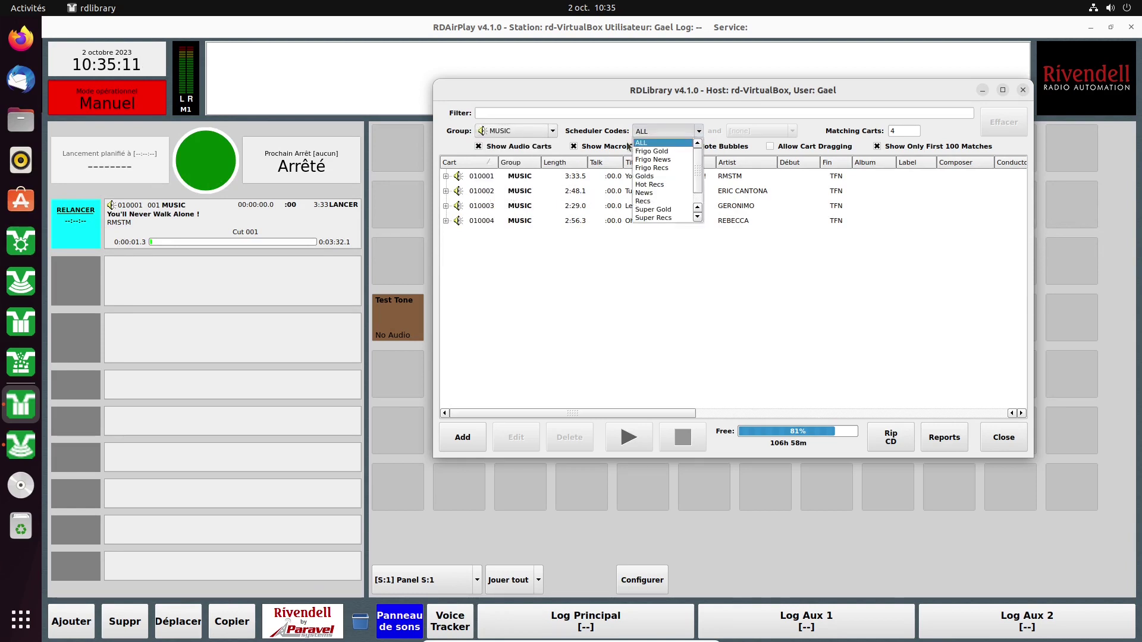
{"action": "left_click", "coordinate": [655, 194]}
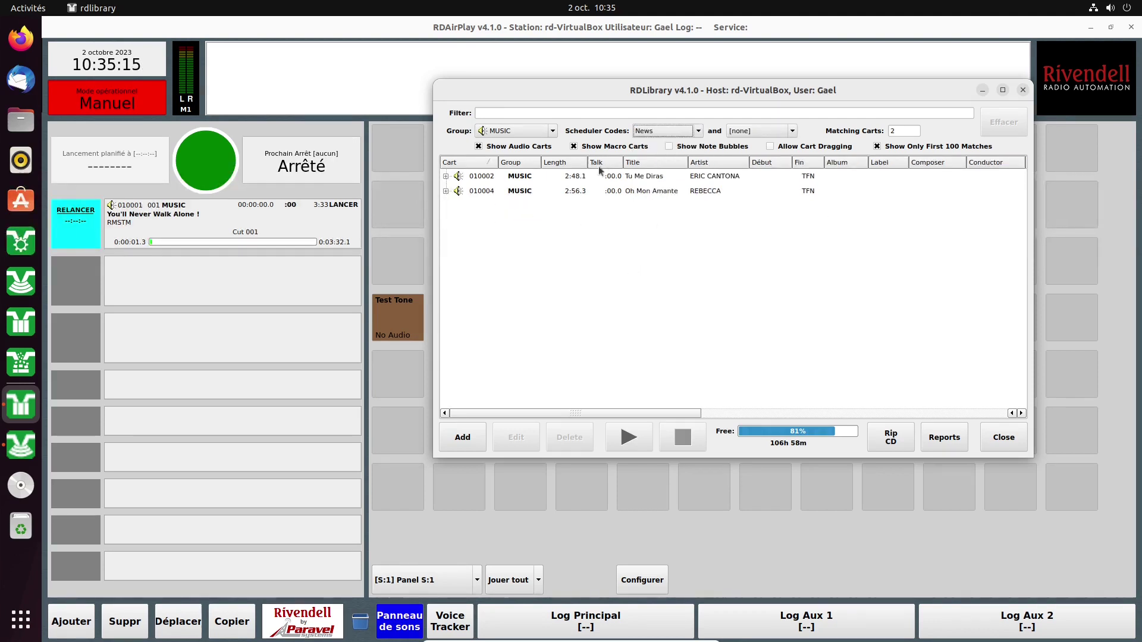
{"action": "left_click", "coordinate": [700, 133]}
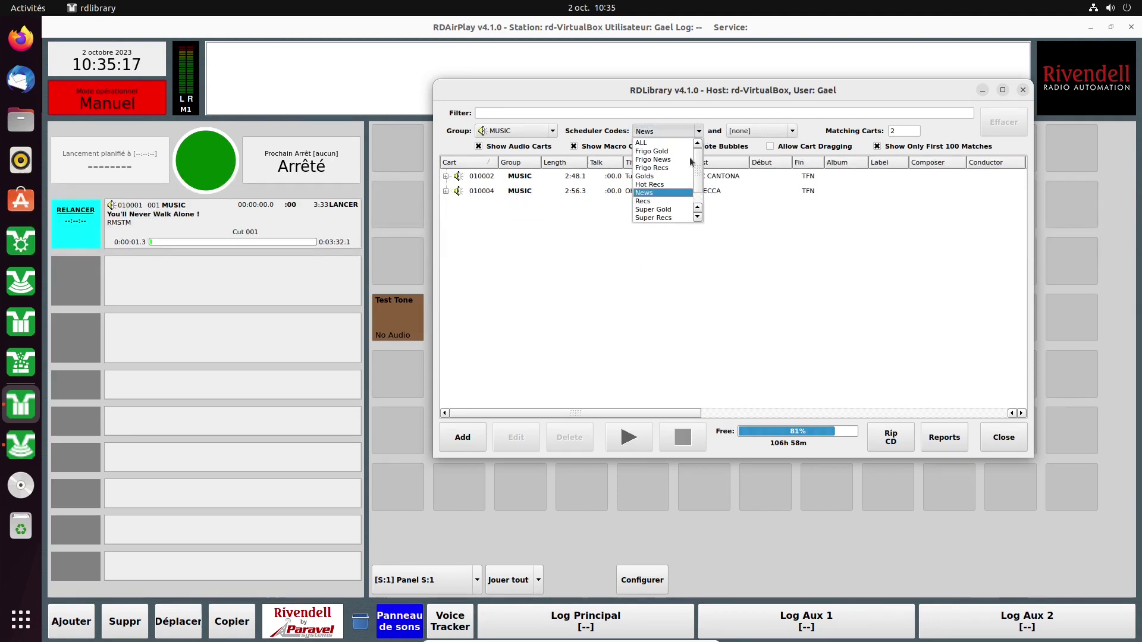
{"action": "left_click", "coordinate": [658, 149]}
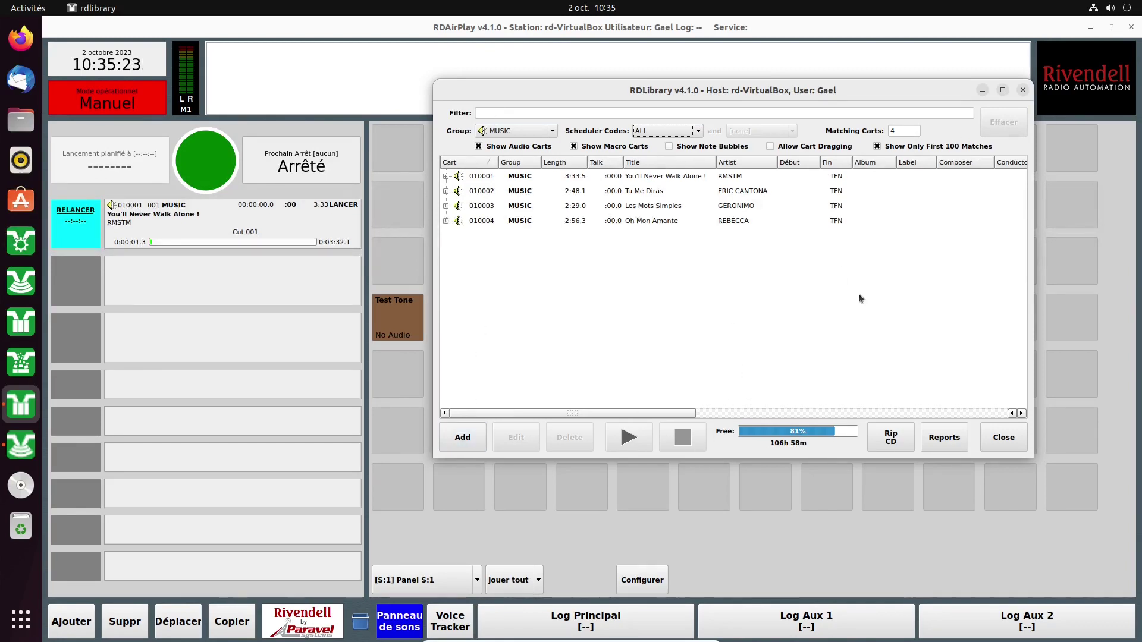
Create audio cart 010005 in the MUSIC group and open the audio import for its first cut.
{"action": "left_click", "coordinate": [468, 441]}
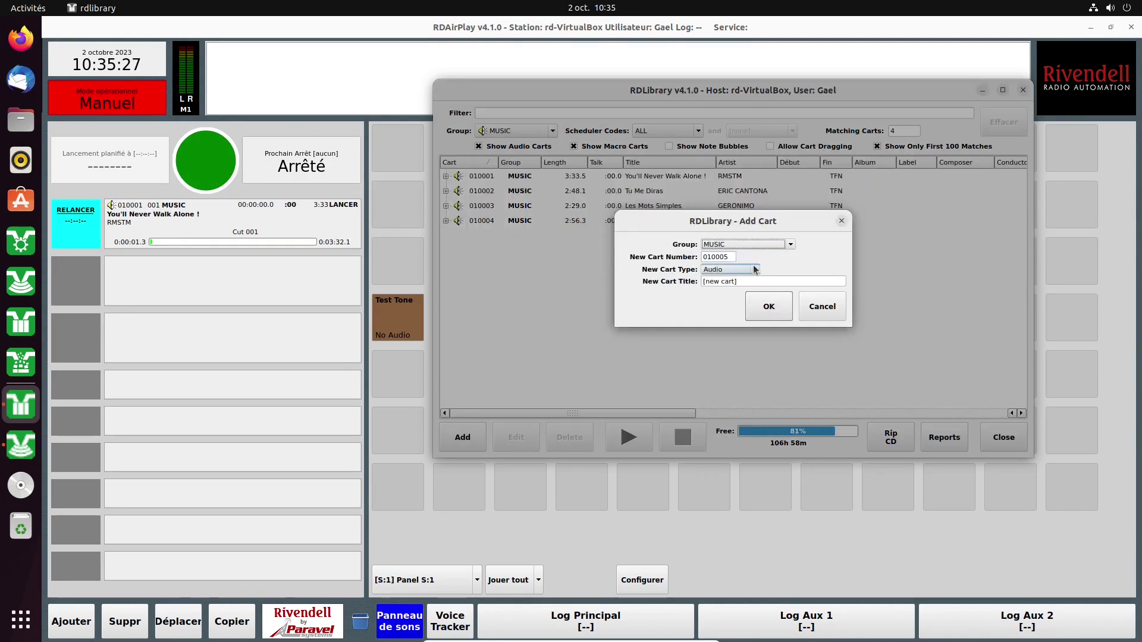
{"action": "left_click", "coordinate": [769, 306]}
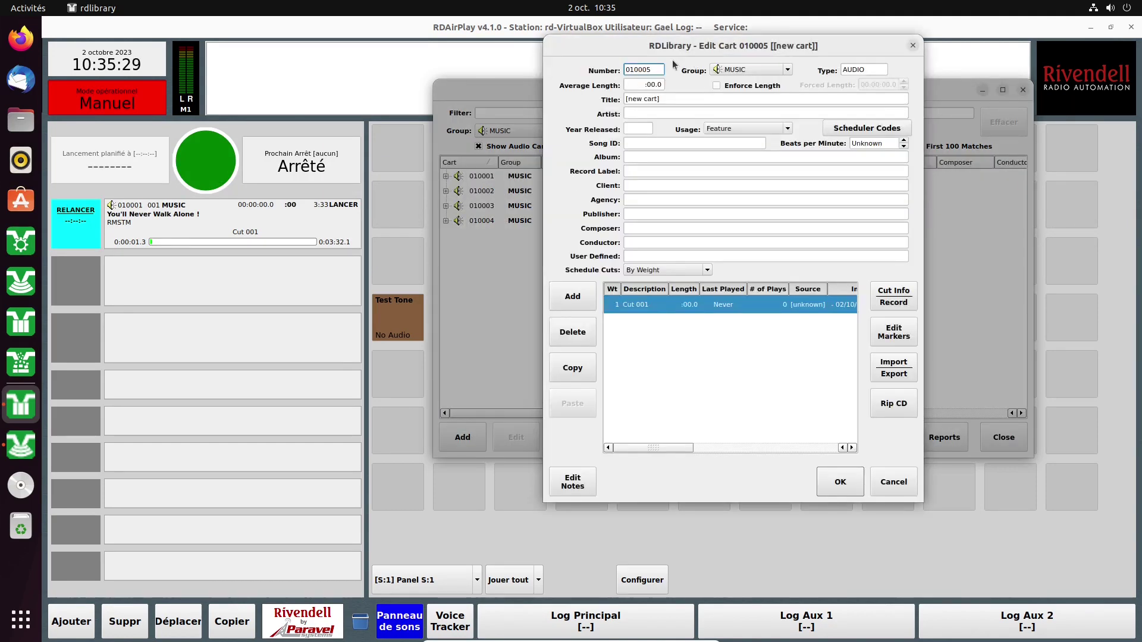
{"action": "left_click", "coordinate": [893, 367]}
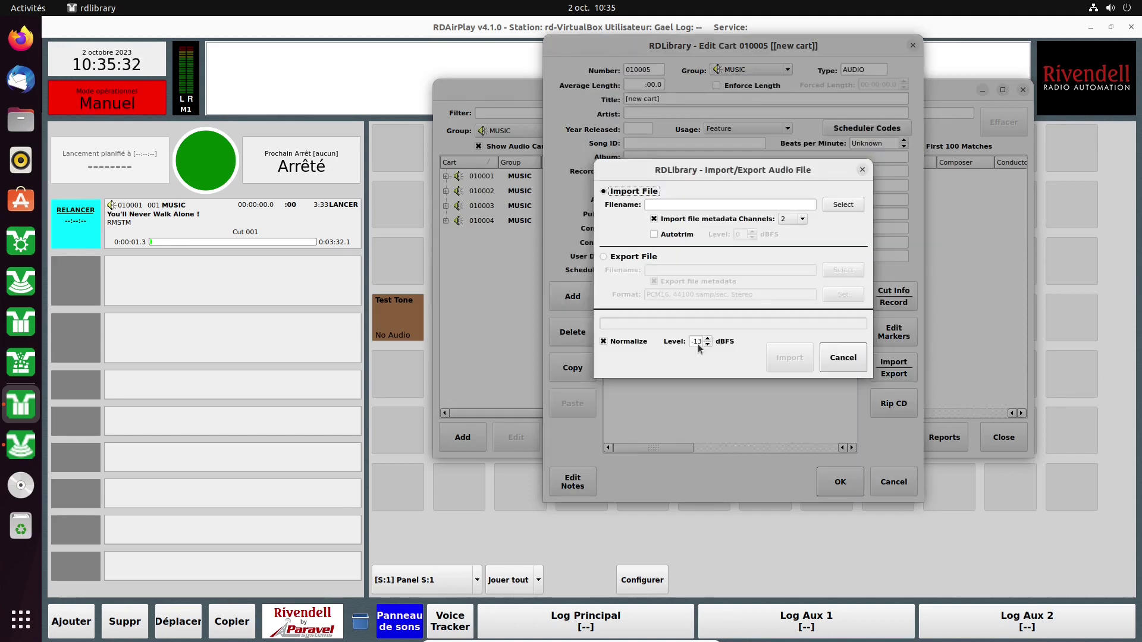
Choose AXEL BAUER - Ici Londres.mp3 from the MP3/RECURRENTS folder on sf_ECHANGE_VM as the import file.
{"action": "left_click", "coordinate": [850, 207]}
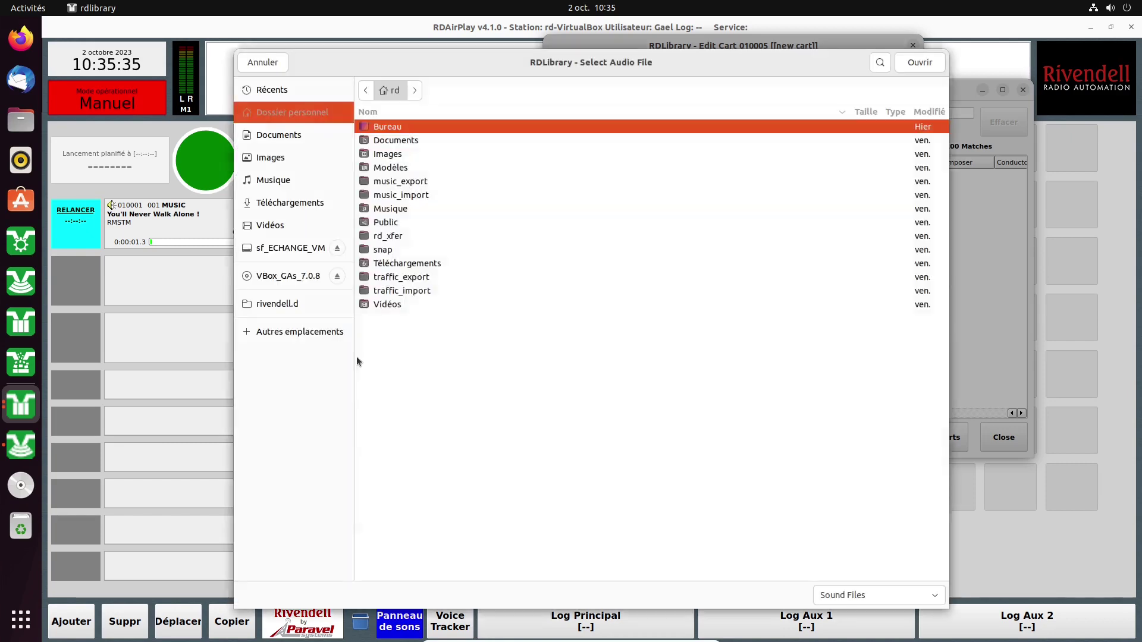
{"action": "left_click", "coordinate": [290, 248]}
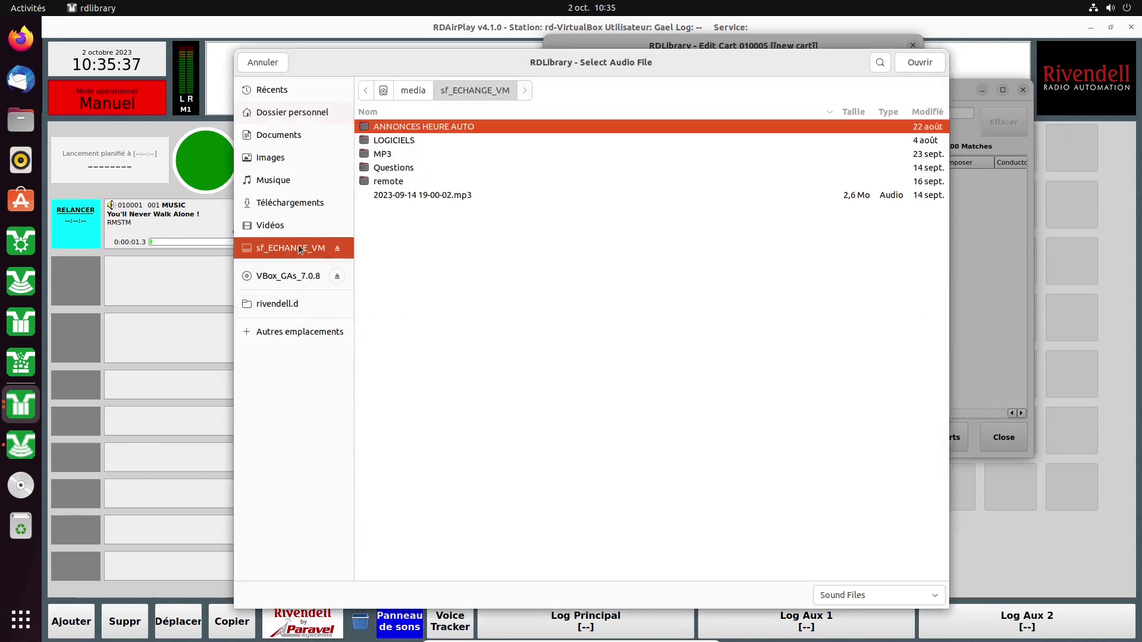
{"action": "left_click", "coordinate": [384, 155]}
{"action": "double_click", "coordinate": [385, 156]}
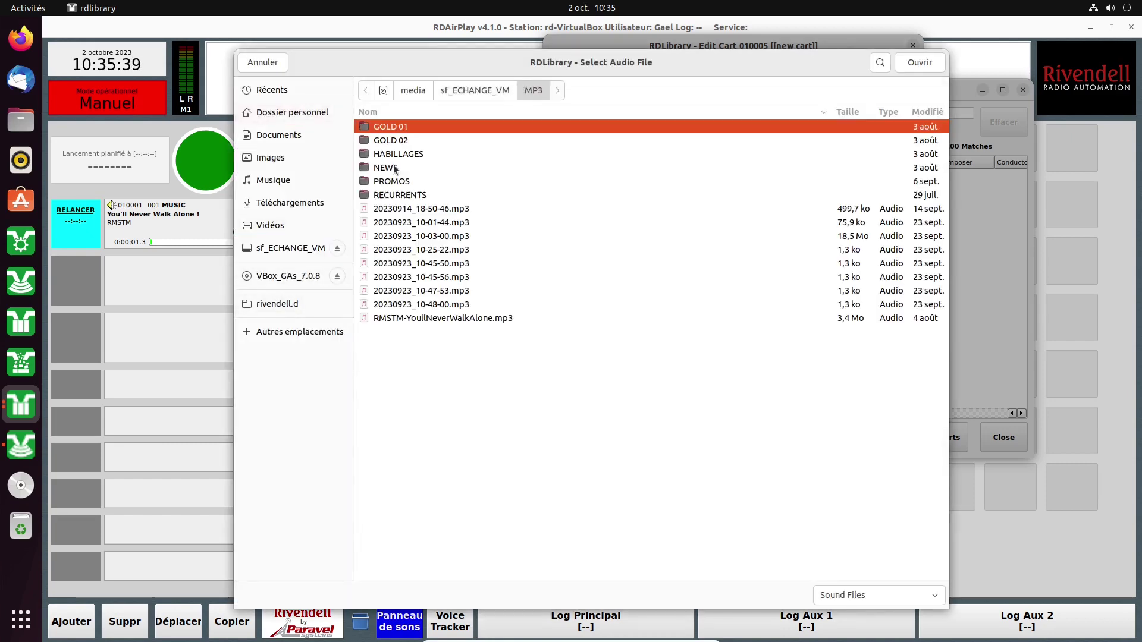
{"action": "double_click", "coordinate": [399, 195]}
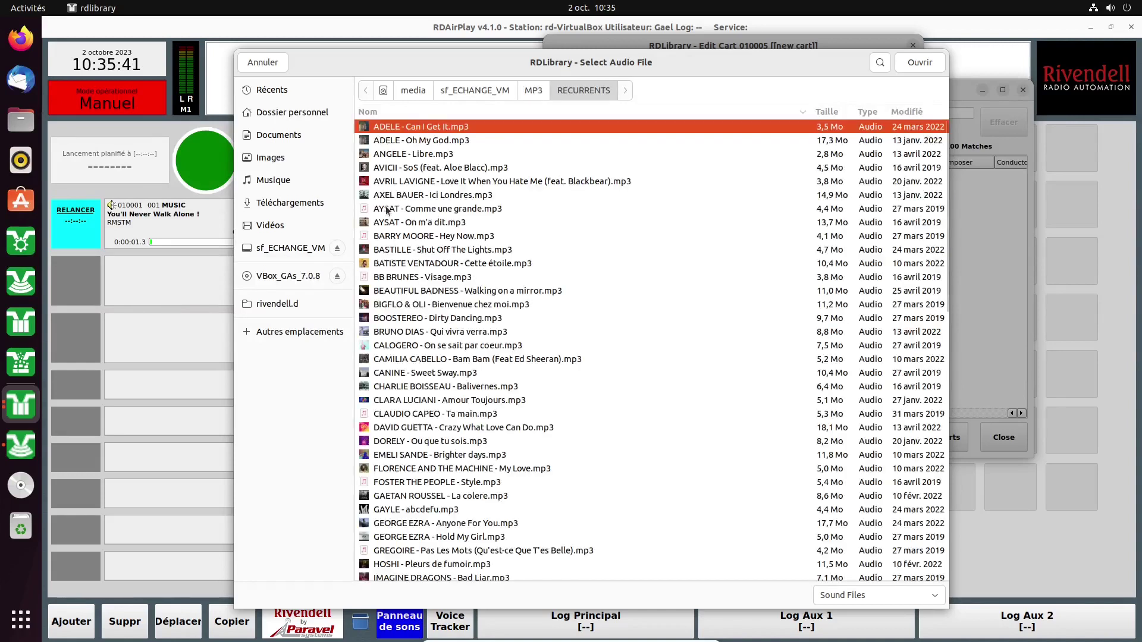
{"action": "left_click", "coordinate": [421, 196]}
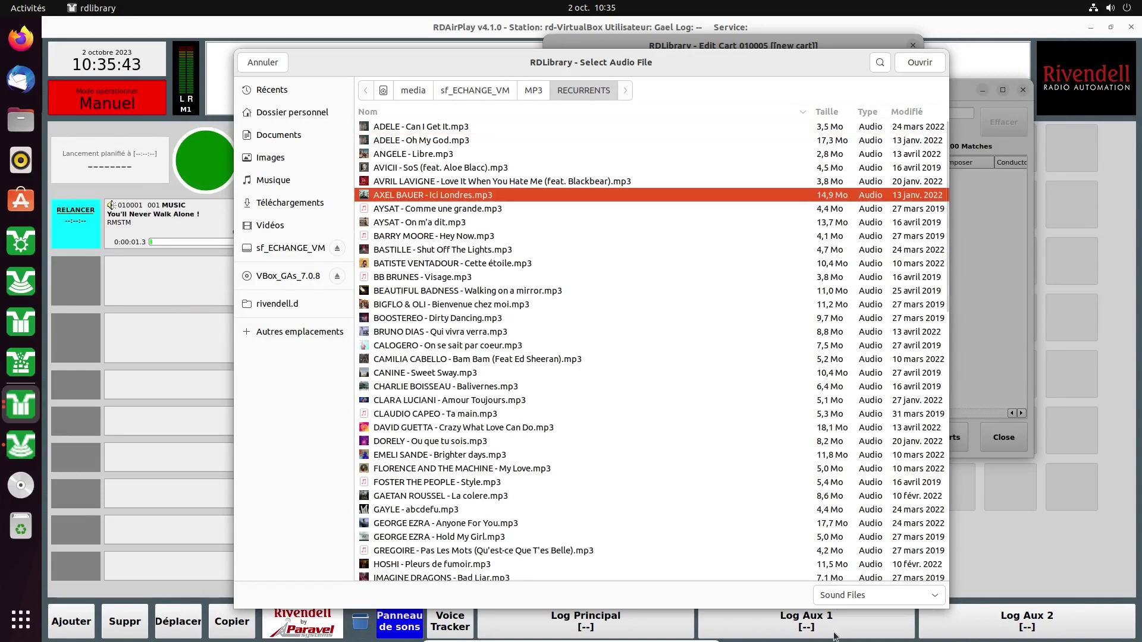
{"action": "left_click", "coordinate": [915, 69]}
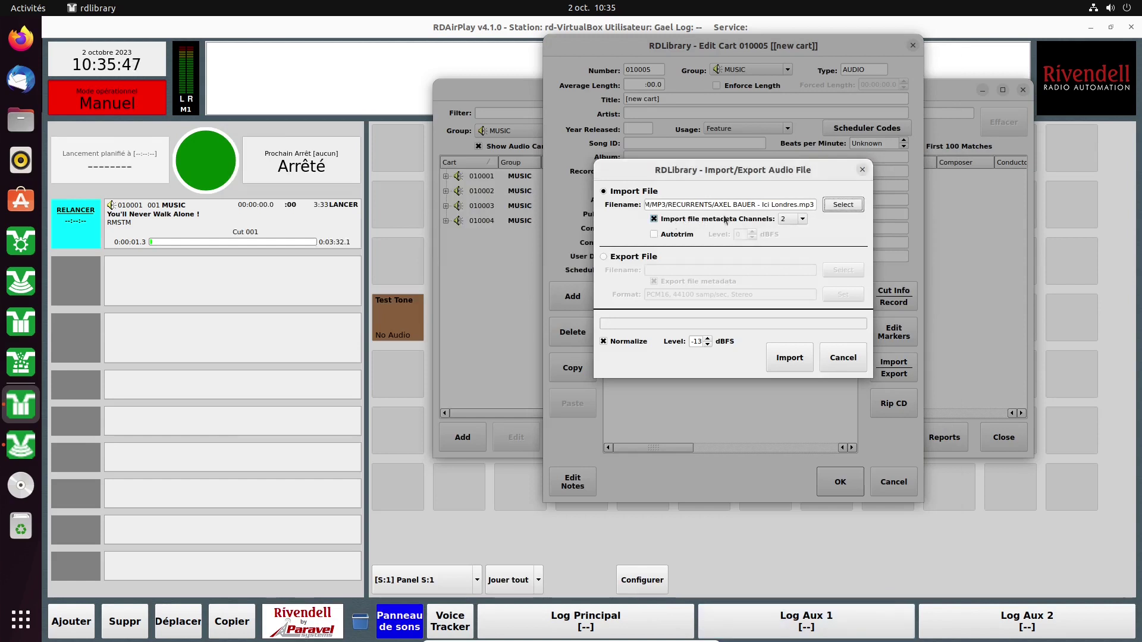
Enable Autotrim and import the file with its metadata, normalized to -13 dBFS.
{"action": "left_click", "coordinate": [668, 235]}
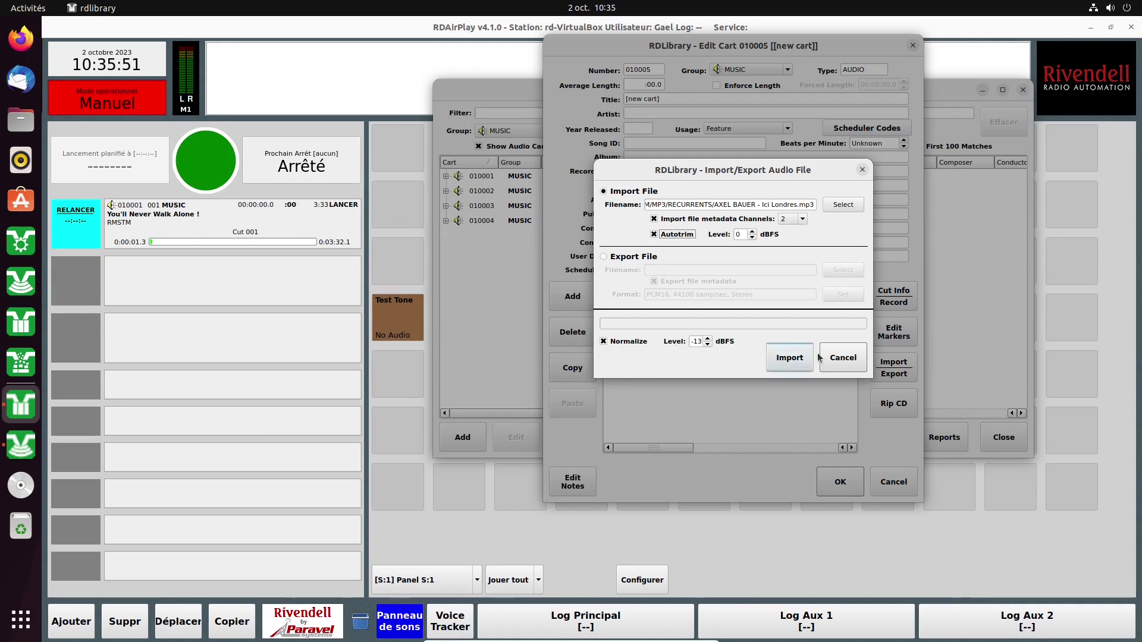
{"action": "left_click", "coordinate": [795, 362]}
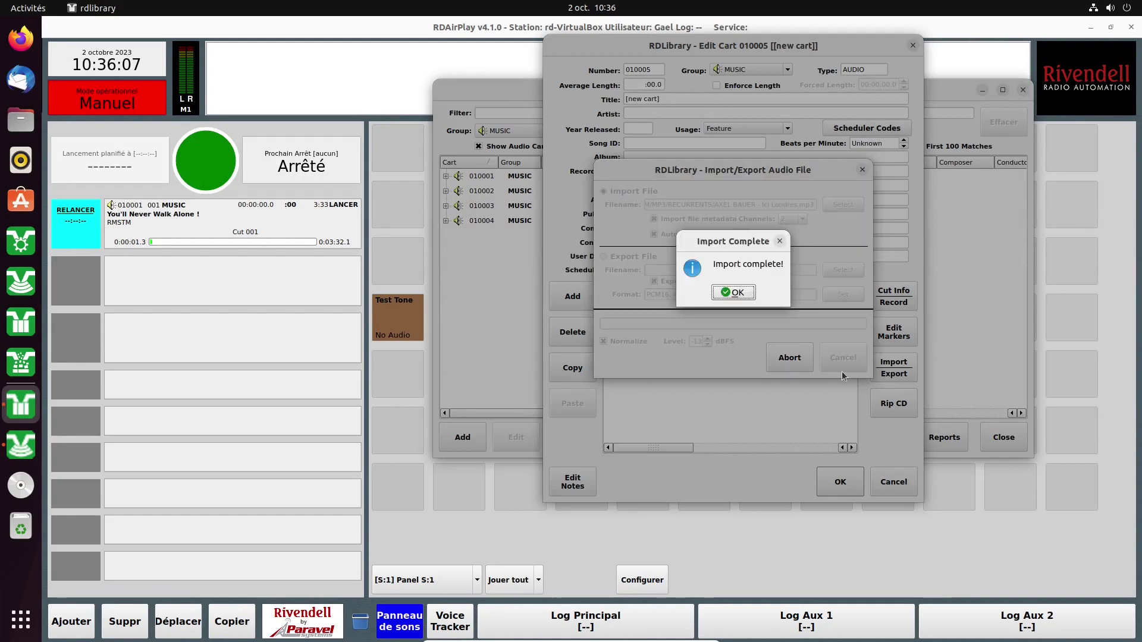
{"action": "left_click", "coordinate": [738, 293]}
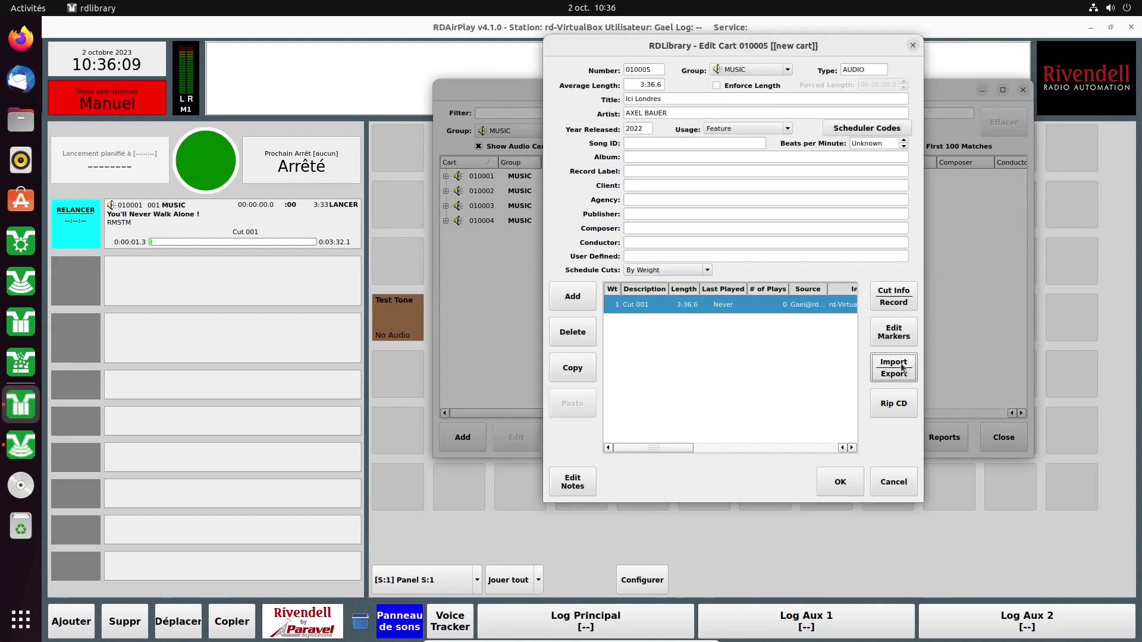
Review the audio markers of the imported cut, save the cart and close RDLibrary.
{"action": "left_click", "coordinate": [894, 332]}
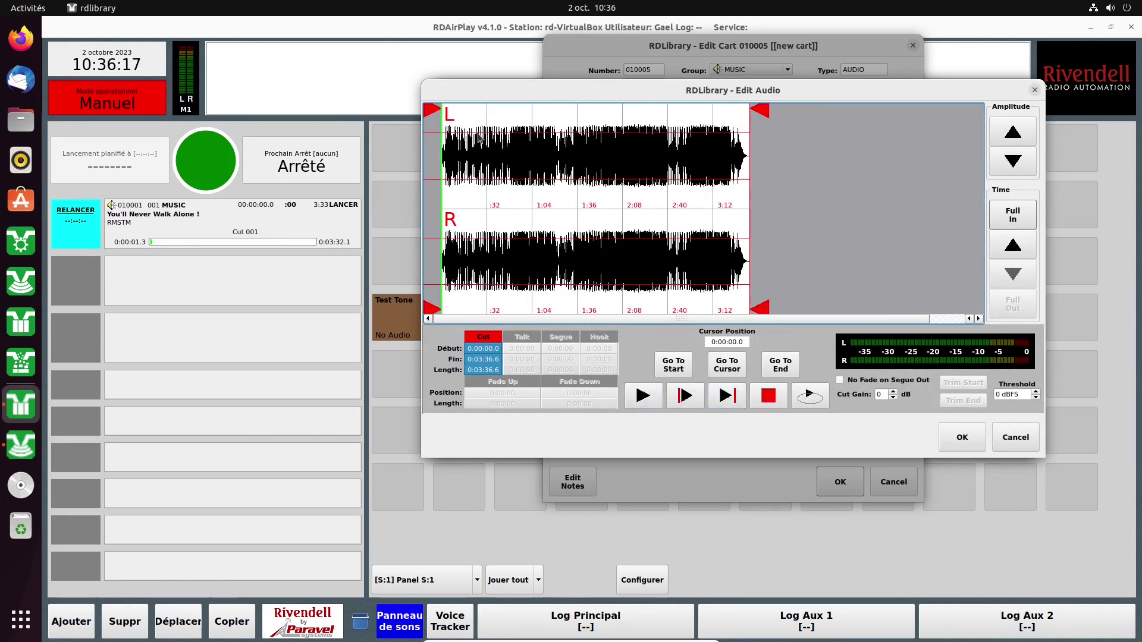
{"action": "left_click", "coordinate": [962, 438]}
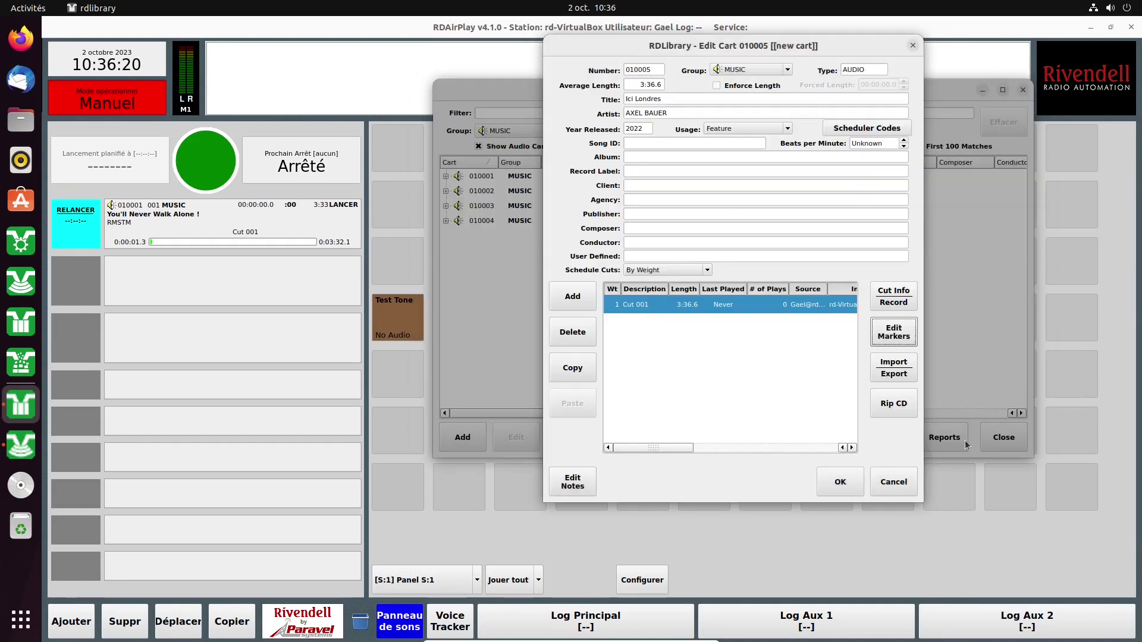
{"action": "left_click", "coordinate": [840, 482]}
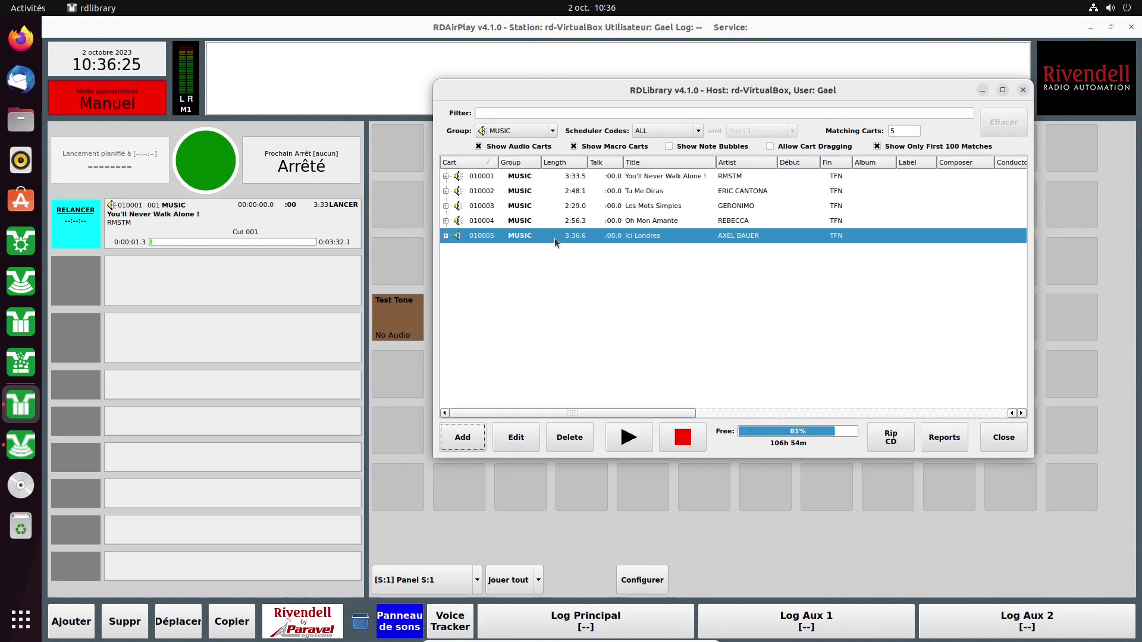
{"action": "left_click", "coordinate": [1017, 428]}
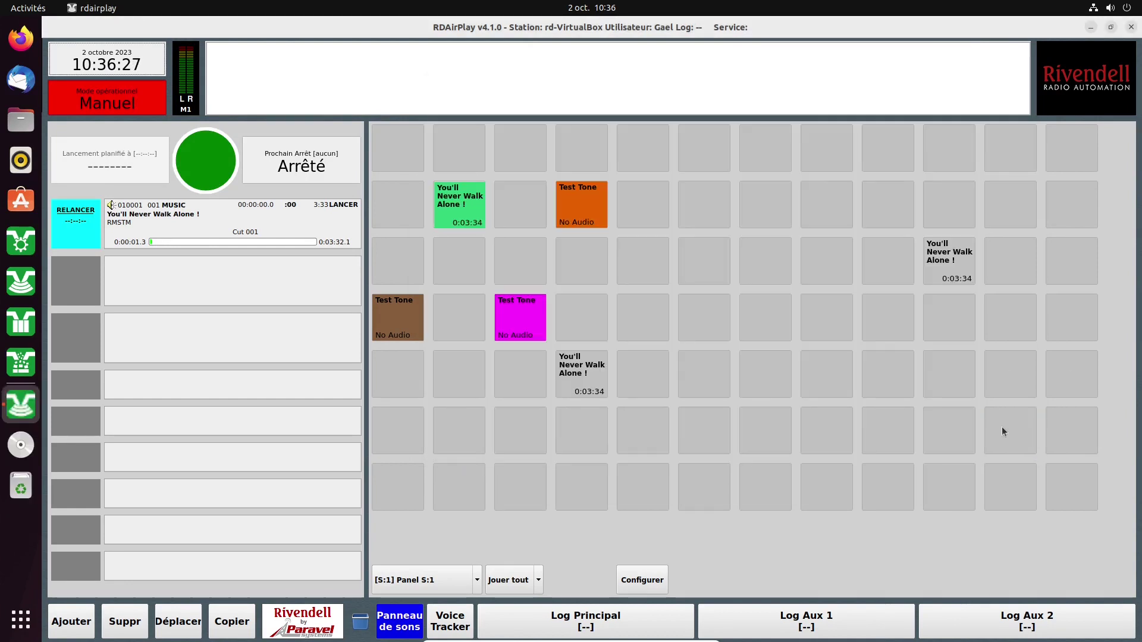
Open RDLogManager and examine the list of log events in an enlarged window.
{"action": "left_click", "coordinate": [21, 357]}
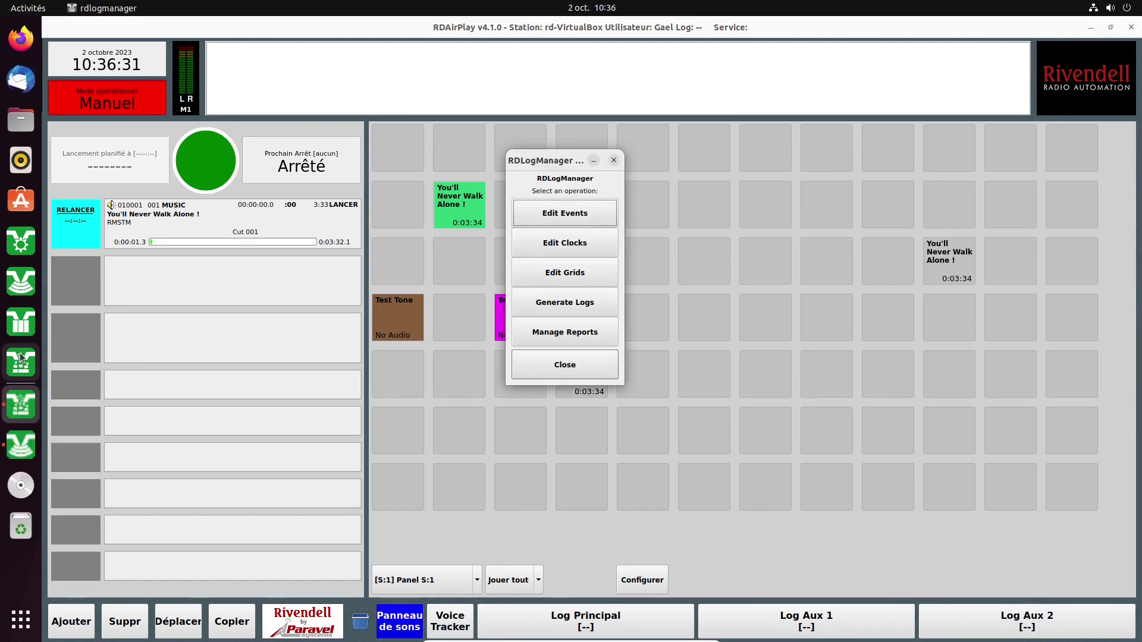
{"action": "left_click", "coordinate": [570, 213]}
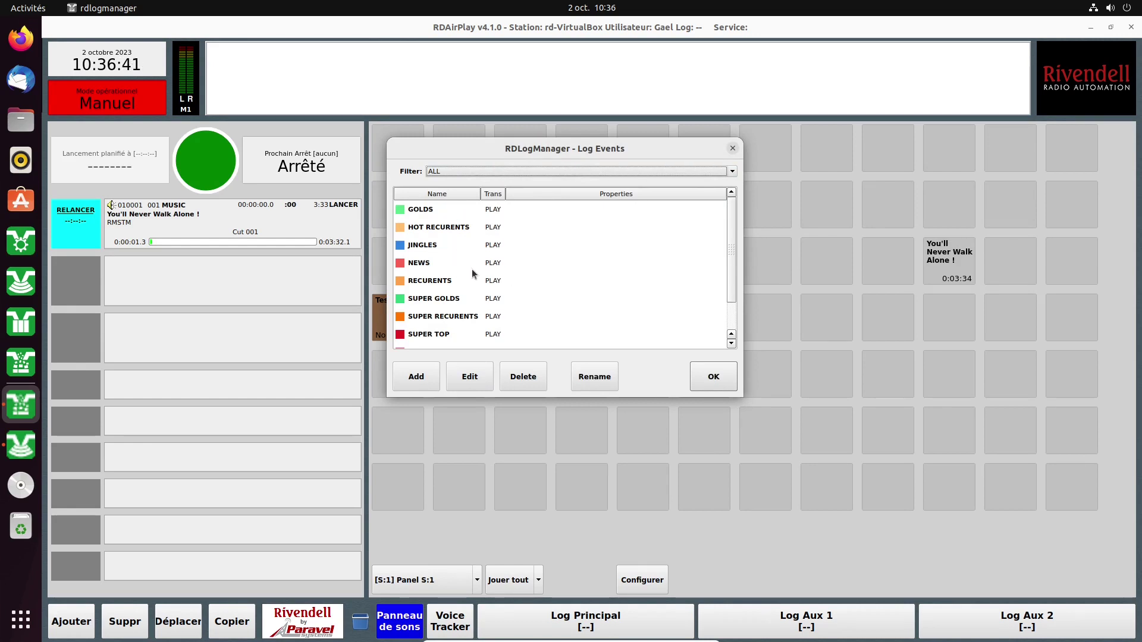
{"action": "left_click_drag", "start_coordinate": [740, 399], "coordinate": [751, 489]}
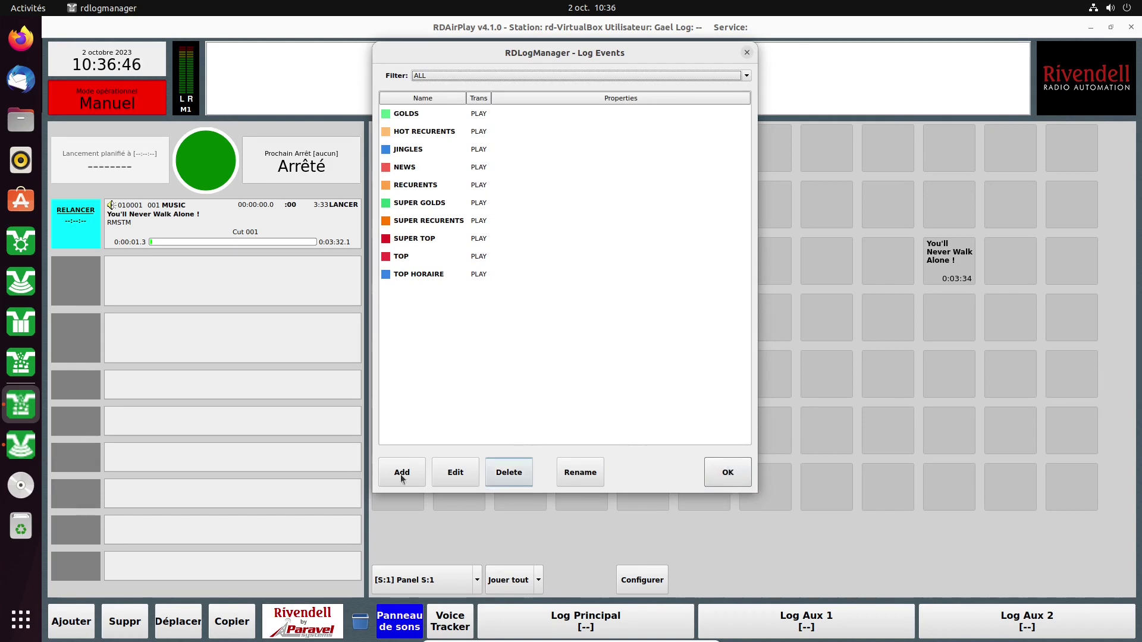
{"action": "left_click", "coordinate": [732, 474]}
Examine the event layout and scheduler rules of the Semaine 06h clock, then leave the clocks without saving.
{"action": "left_click", "coordinate": [564, 242]}
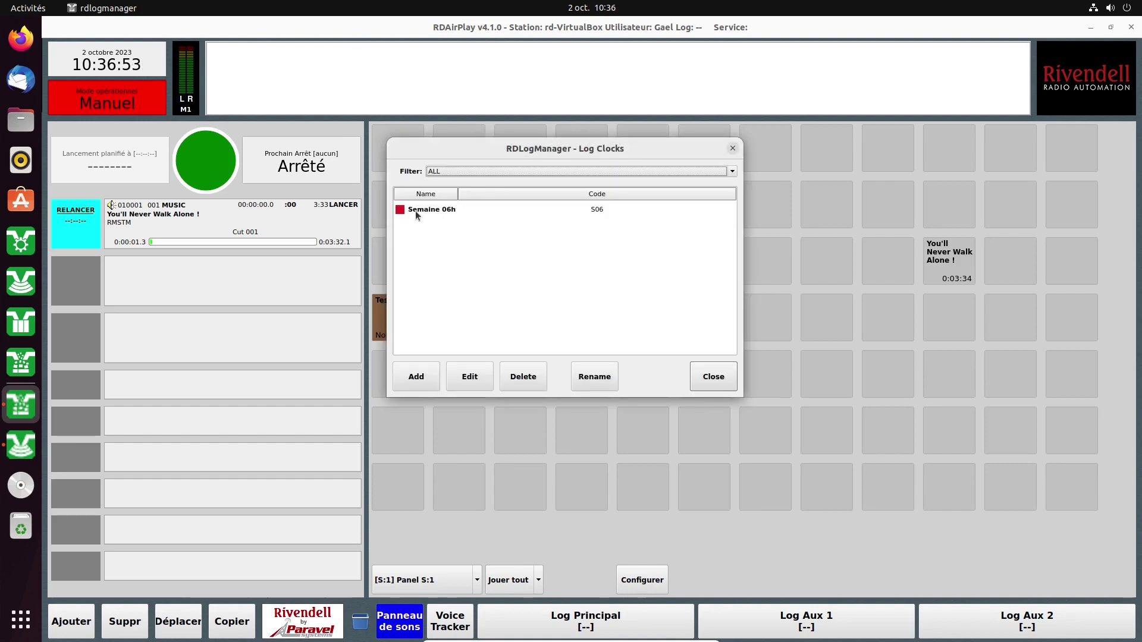
{"action": "double_click", "coordinate": [419, 209]}
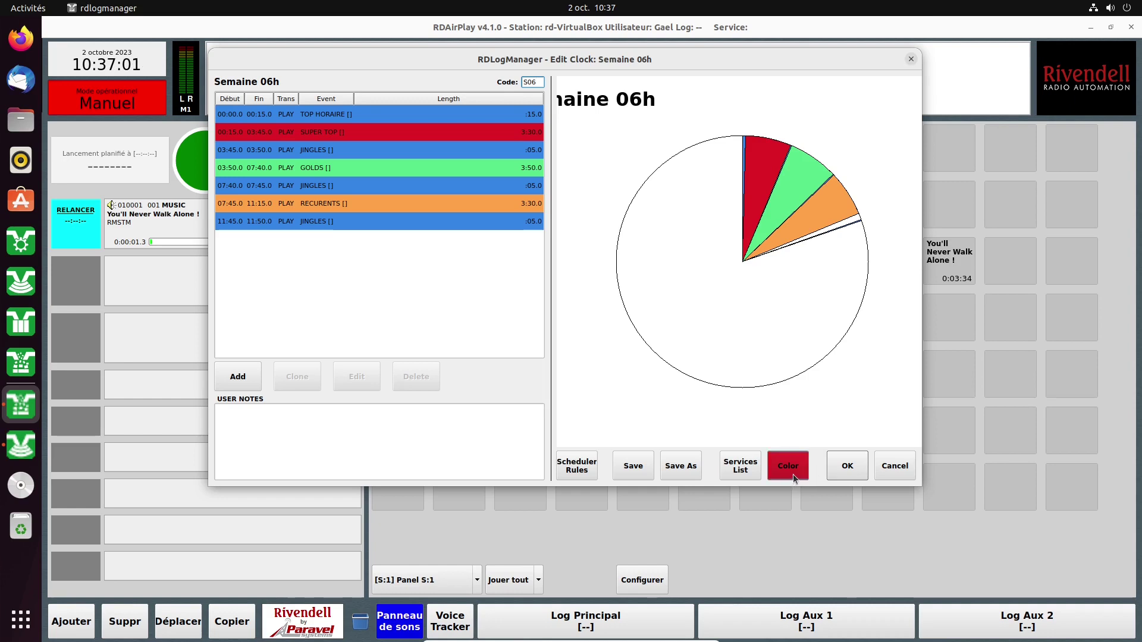
{"action": "left_click", "coordinate": [576, 465]}
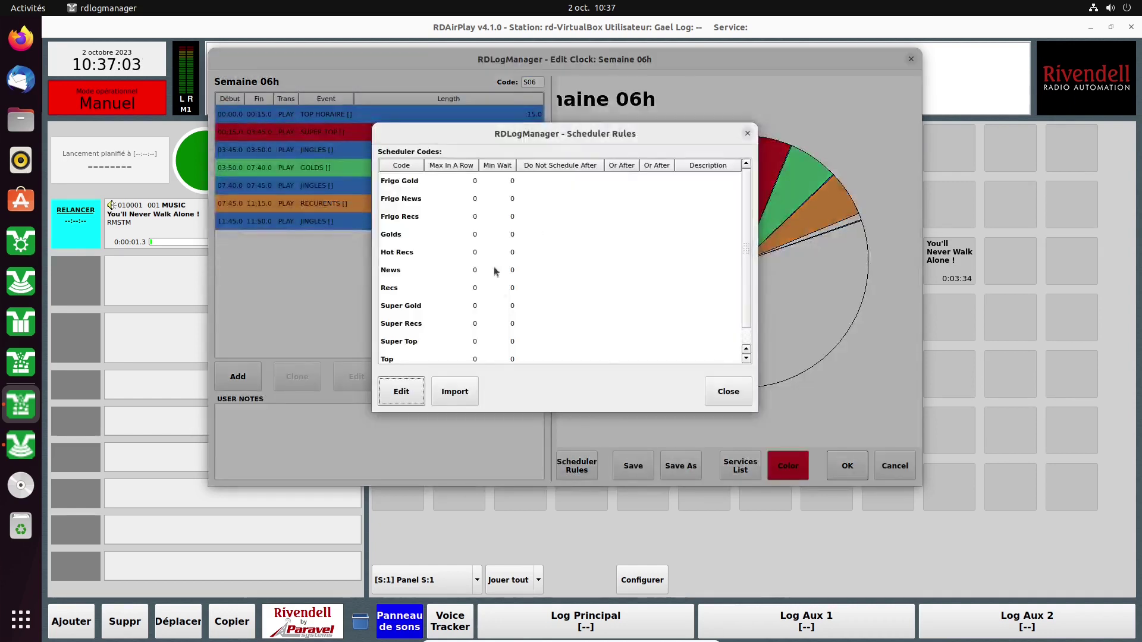
{"action": "left_click", "coordinate": [728, 391]}
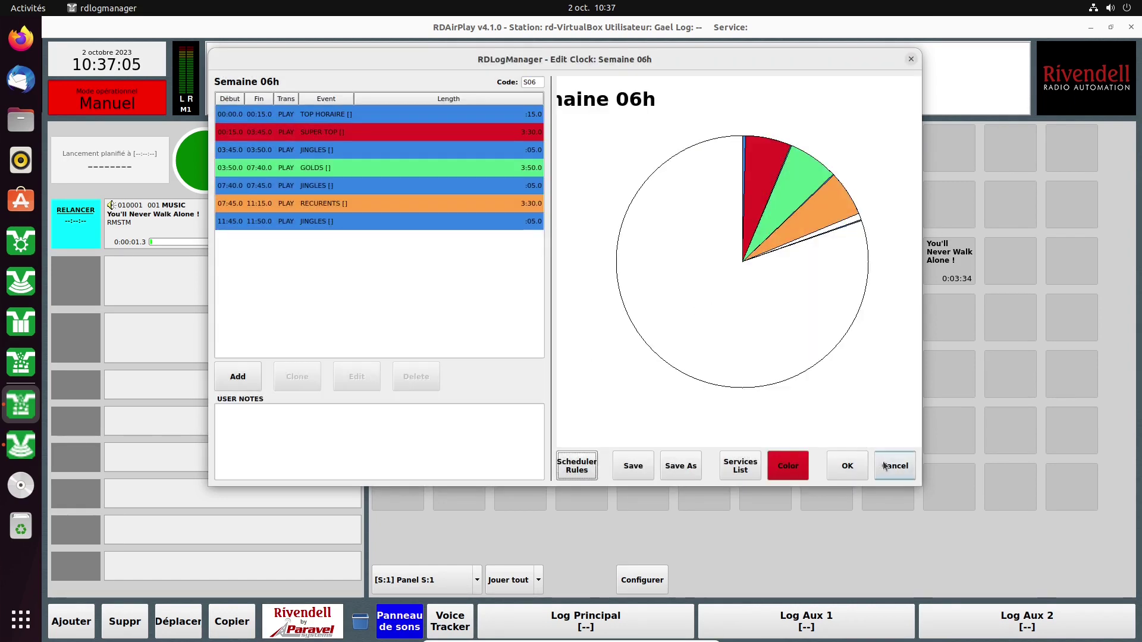
{"action": "left_click", "coordinate": [886, 466]}
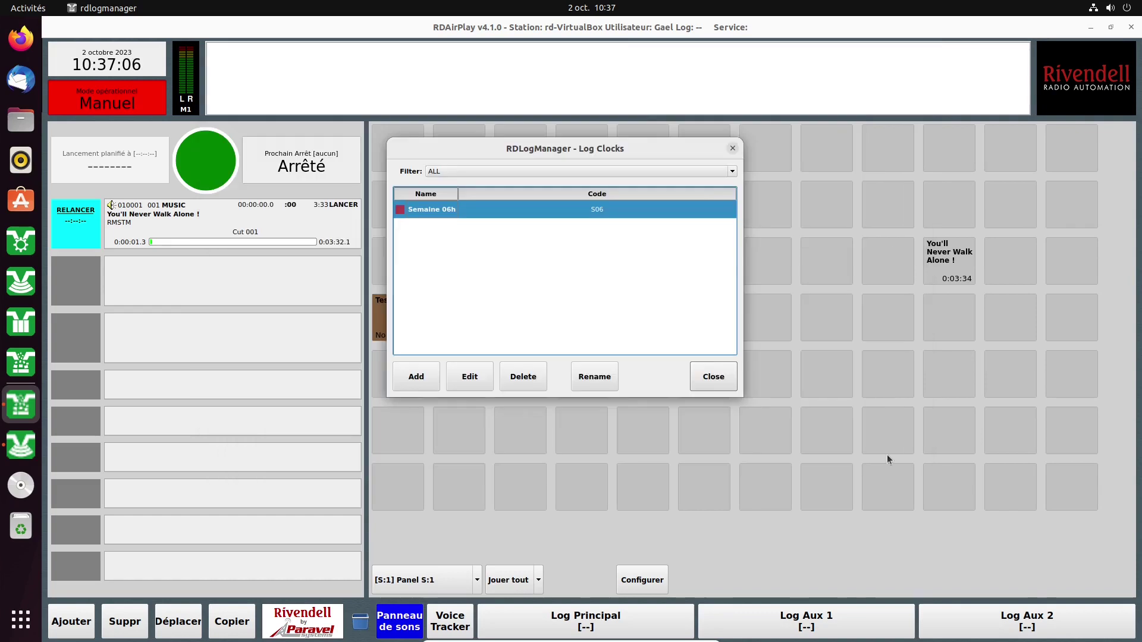
{"action": "left_click", "coordinate": [708, 378]}
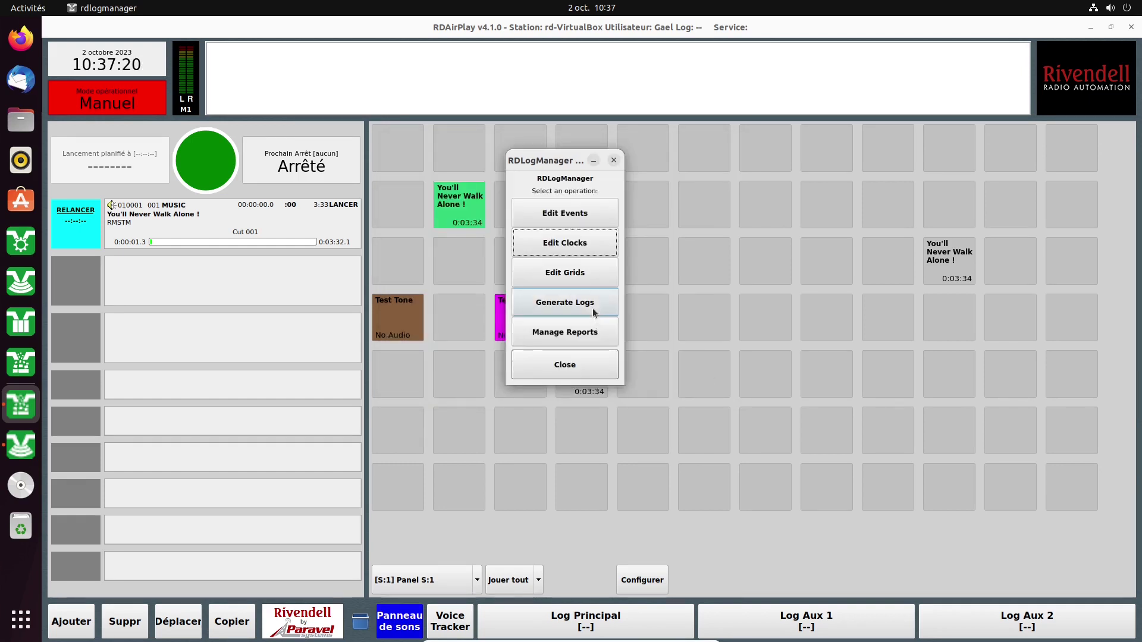
Open the log grid of the Production service to view its weekly hour slots.
{"action": "left_click", "coordinate": [572, 273]}
{"action": "left_click", "coordinate": [511, 224]}
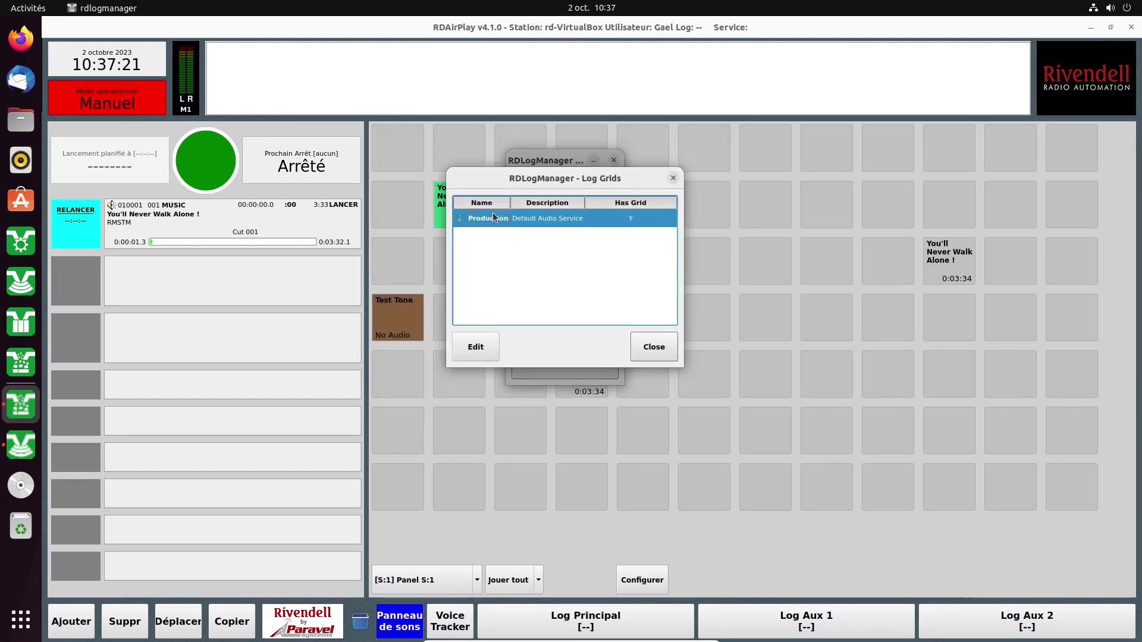
{"action": "left_click", "coordinate": [648, 349]}
{"action": "left_click", "coordinate": [598, 268]}
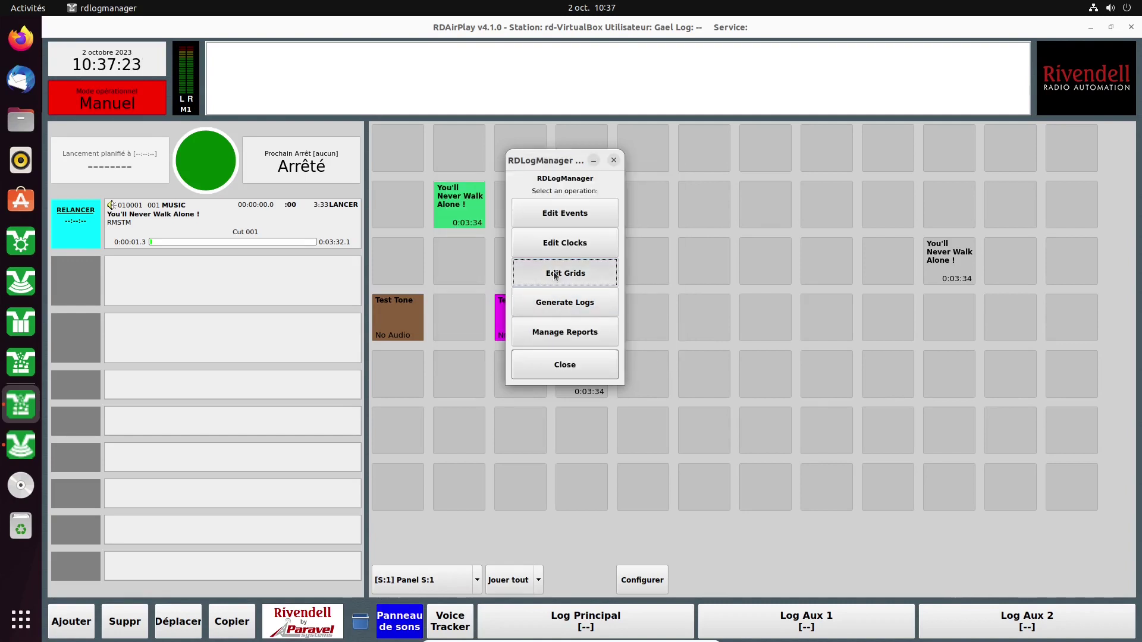
{"action": "left_click", "coordinate": [502, 220]}
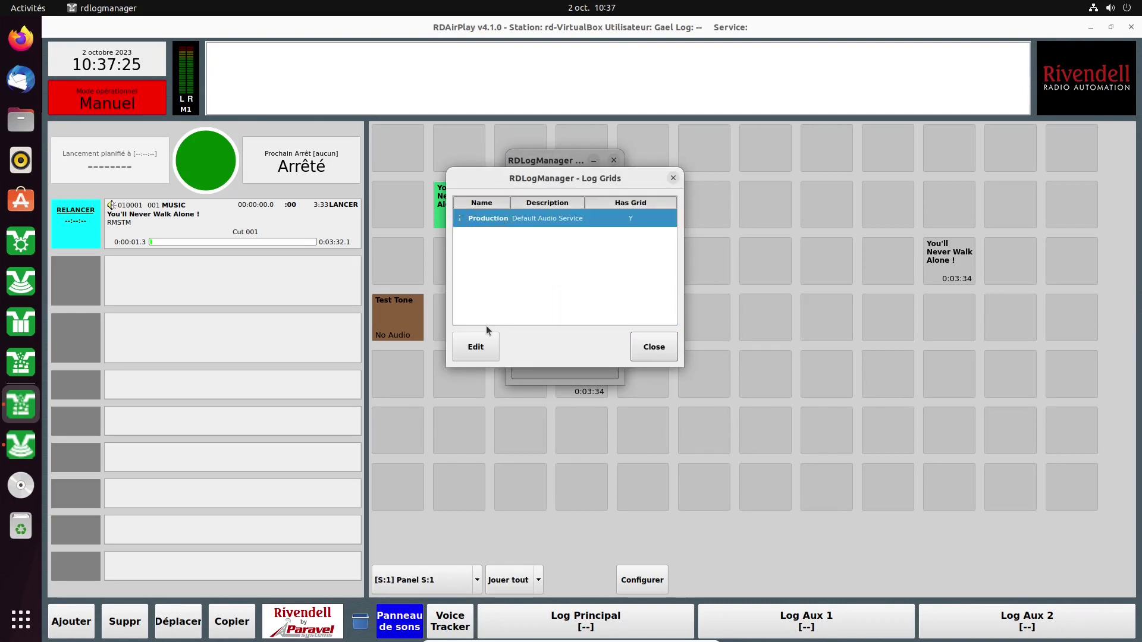
{"action": "left_click", "coordinate": [485, 347]}
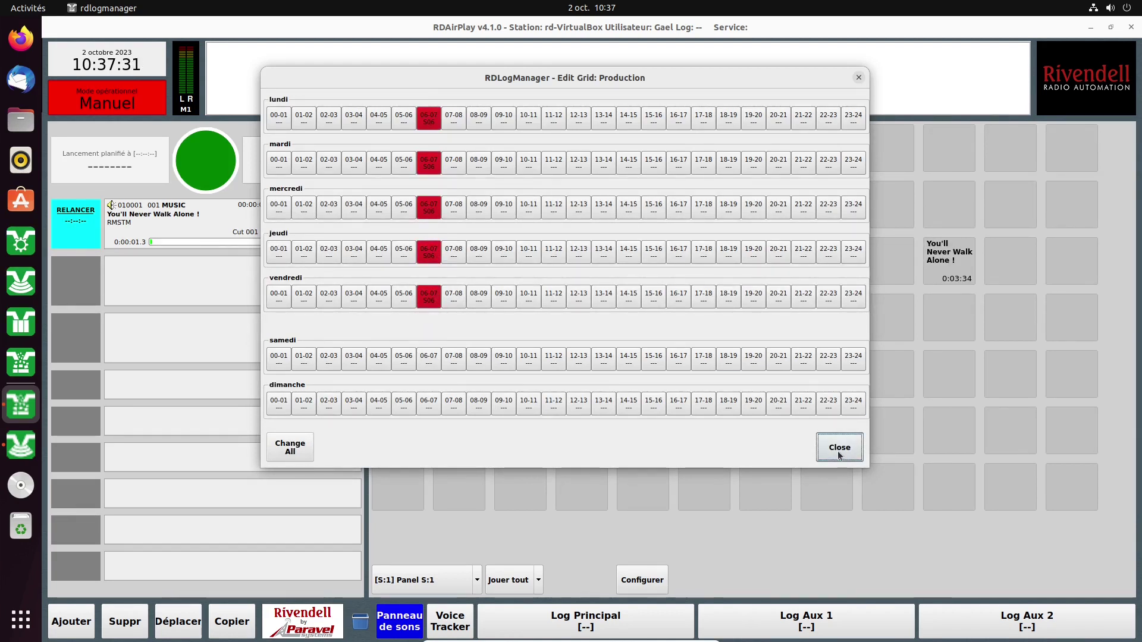
Assign the Semaine 06h clock to the Friday 07-08 slot of the Production grid.
{"action": "left_click_drag", "start_coordinate": [839, 458], "coordinate": [601, 461]}
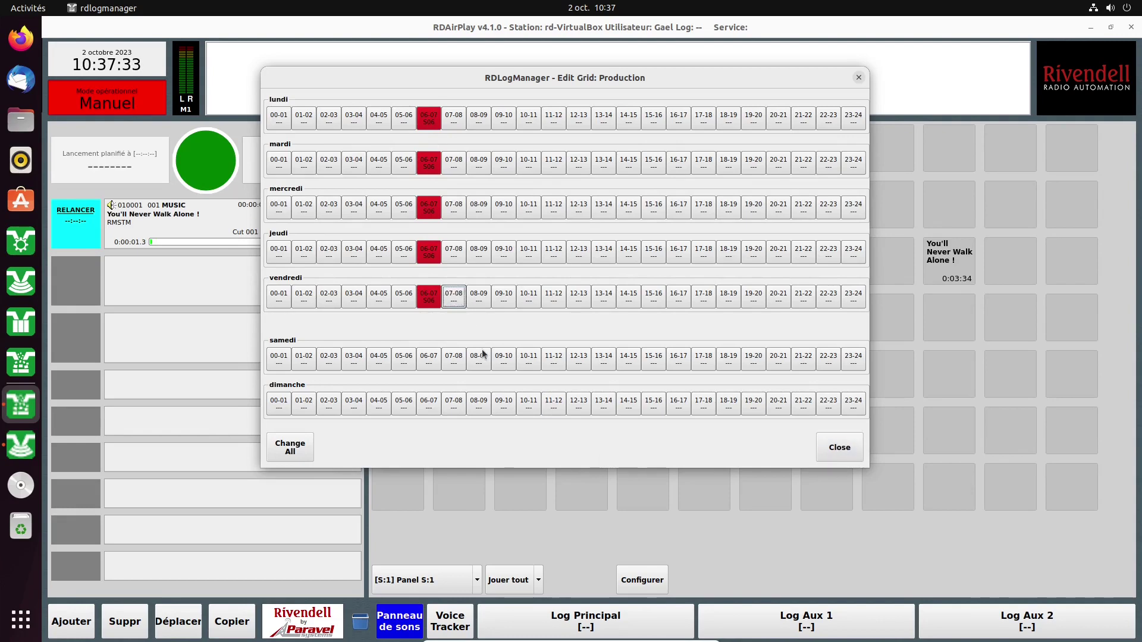
{"action": "left_click", "coordinate": [482, 357]}
{"action": "left_click", "coordinate": [441, 210]}
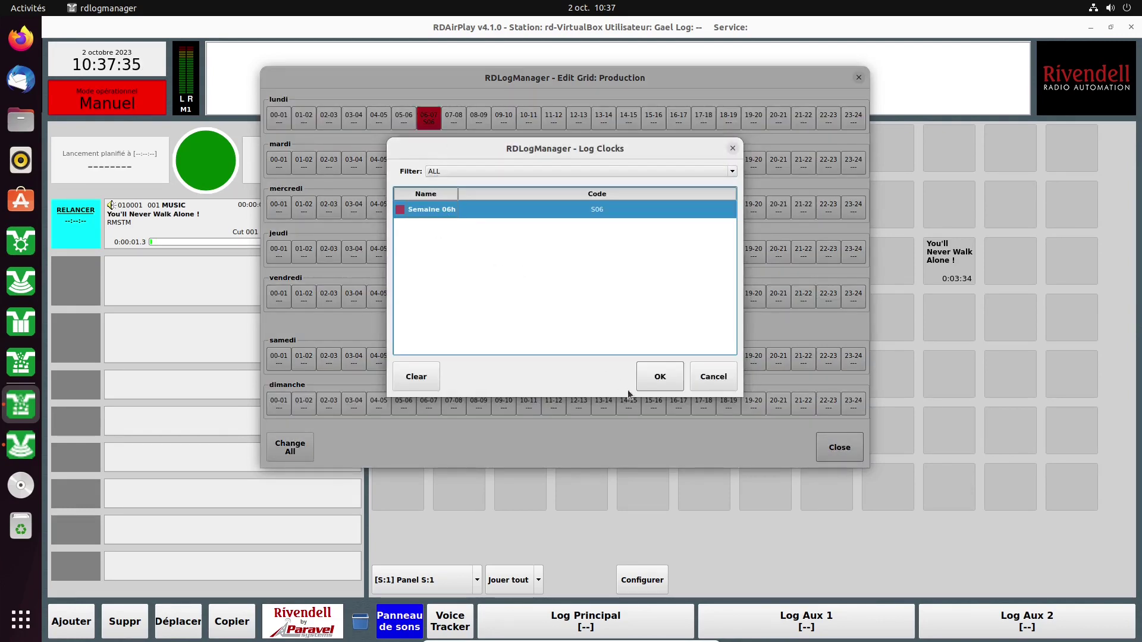
{"action": "left_click", "coordinate": [647, 381]}
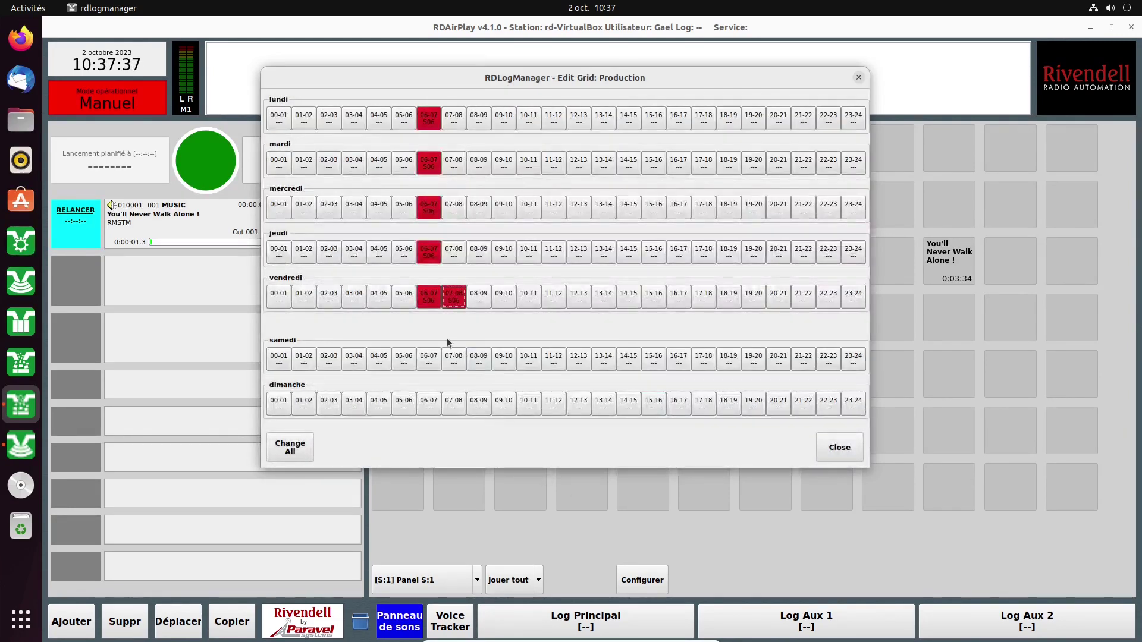
Clear the clock from the Friday 07-08 slot and close the Production grid and grid list.
{"action": "left_click", "coordinate": [430, 336]}
{"action": "left_click", "coordinate": [424, 386]}
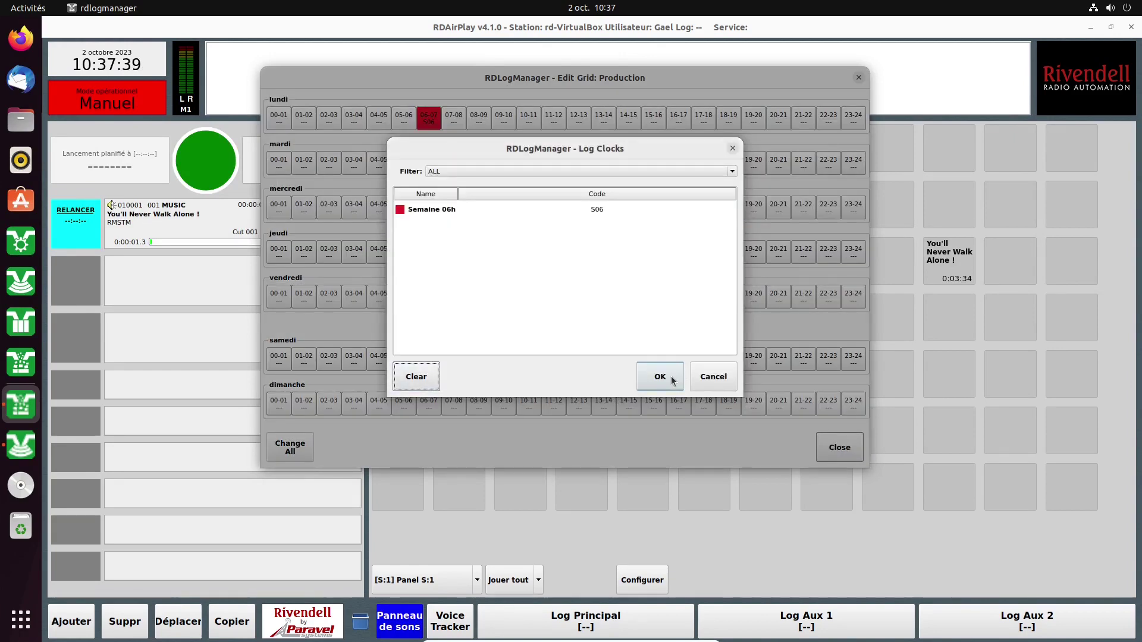
{"action": "left_click", "coordinate": [660, 379]}
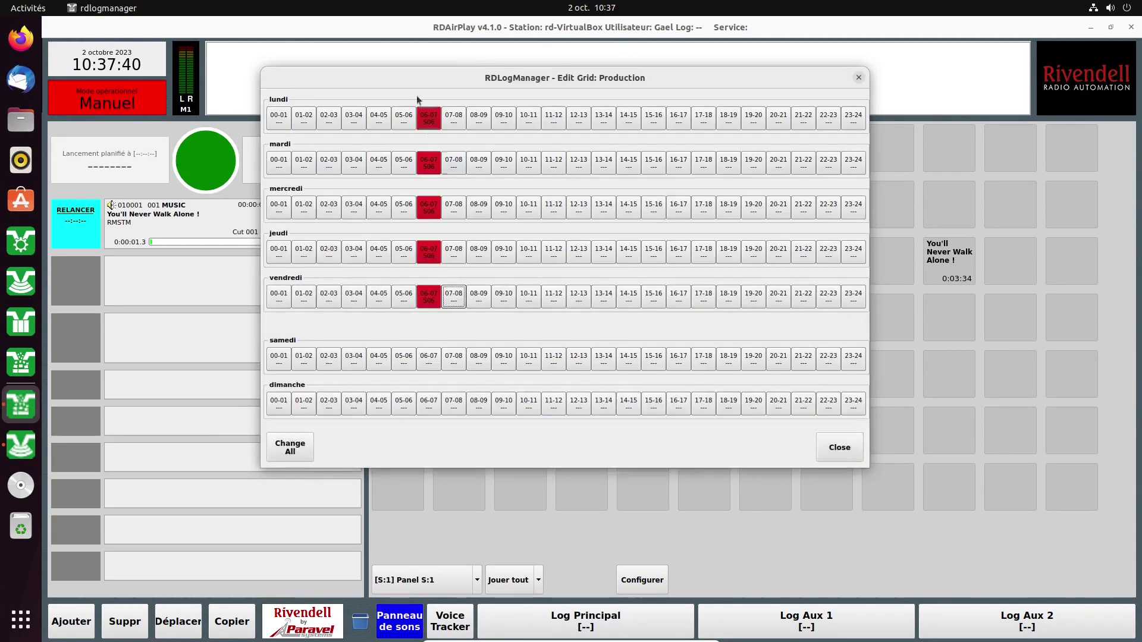
{"action": "left_click", "coordinate": [839, 449]}
{"action": "left_click", "coordinate": [650, 351]}
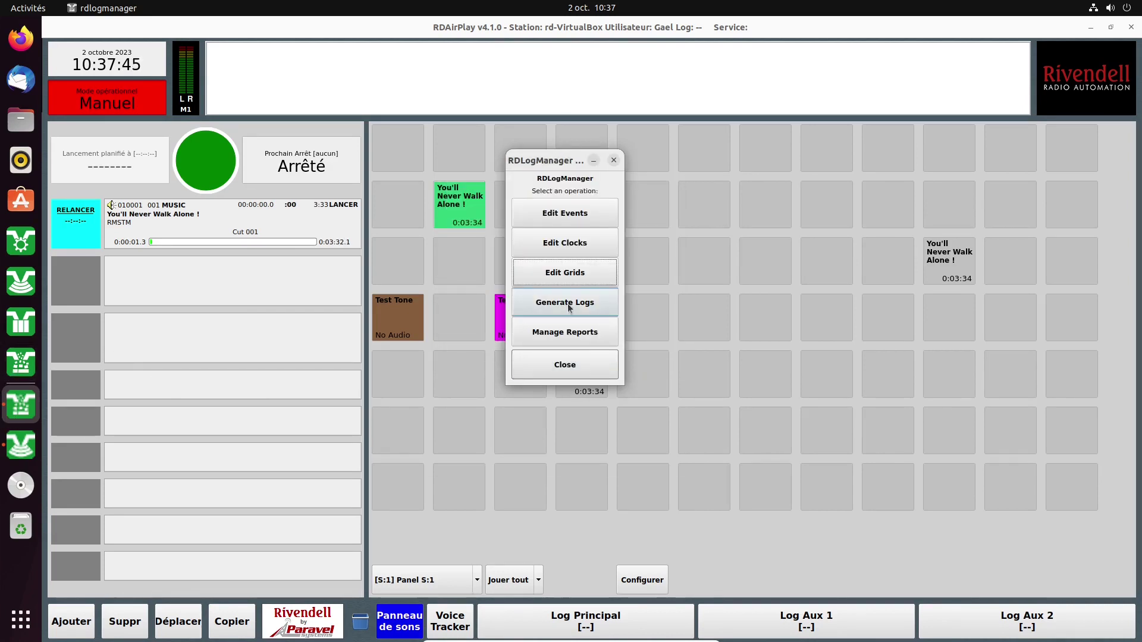
Close RDLogManager, switch to Firefox and restore the previous session with the Rivendell website, declining the page translation.
{"action": "left_click", "coordinate": [568, 368]}
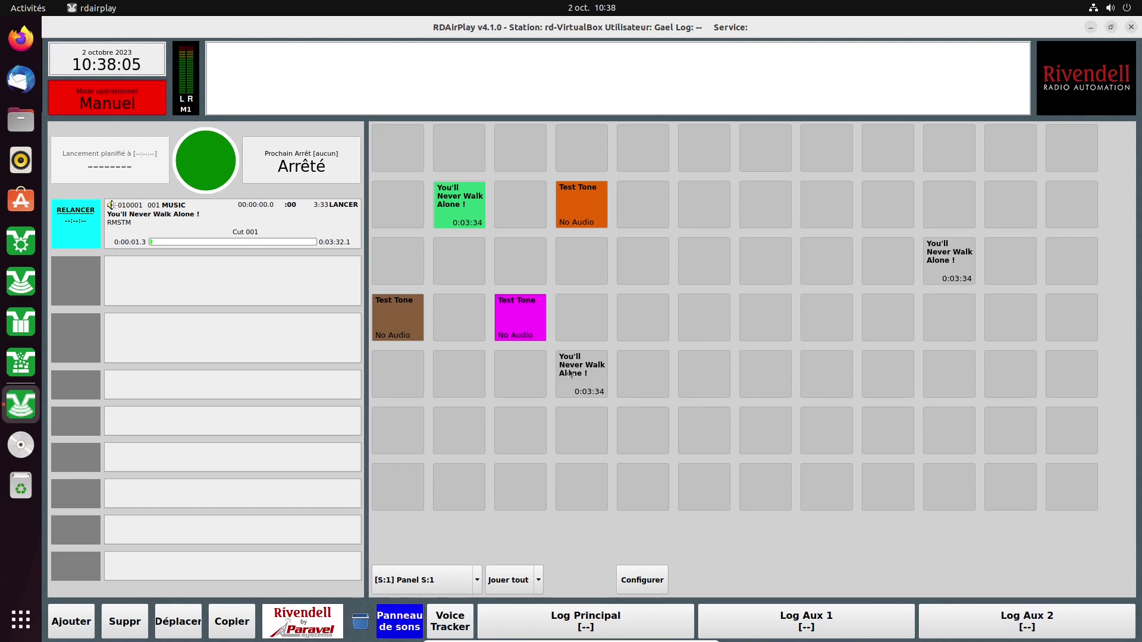
{"action": "left_click", "coordinate": [1090, 26]}
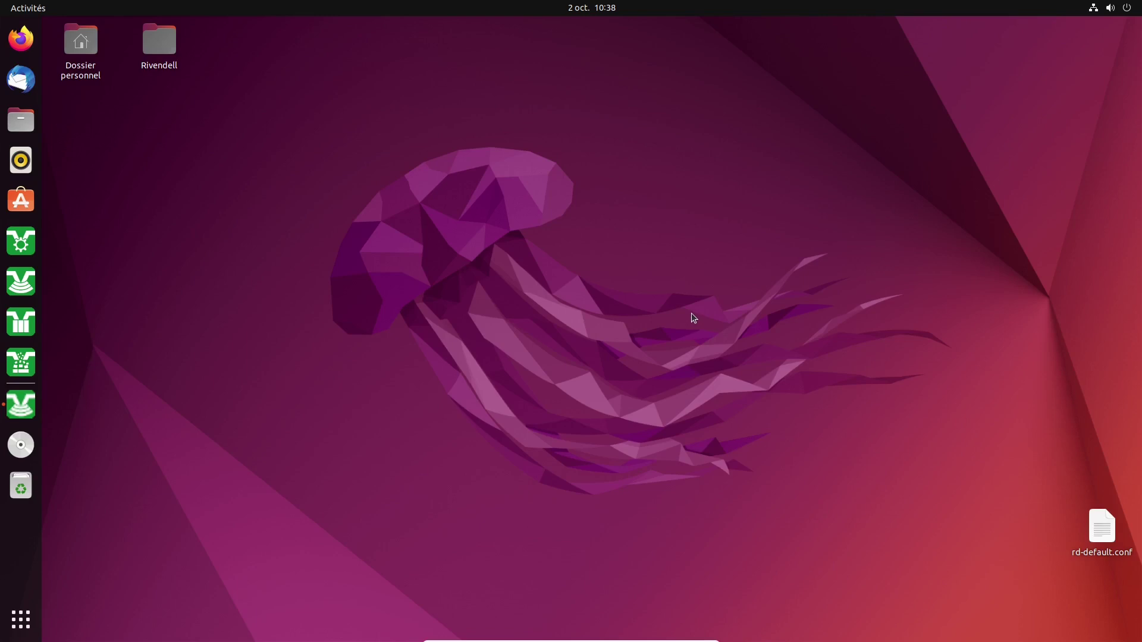
{"action": "left_click", "coordinate": [23, 38]}
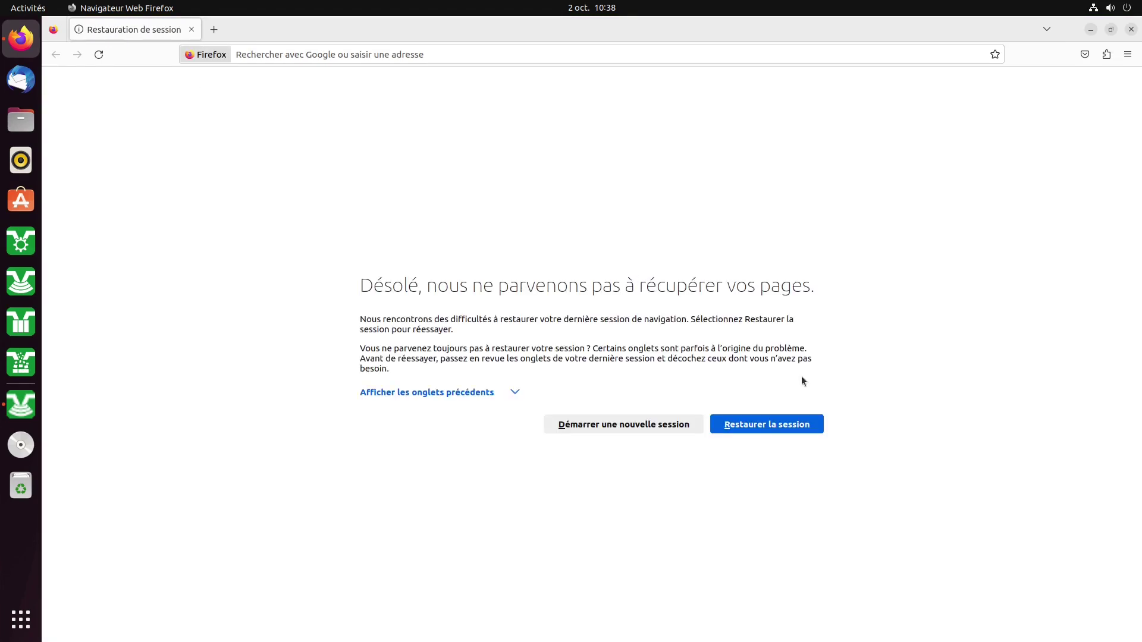
{"action": "left_click", "coordinate": [781, 422]}
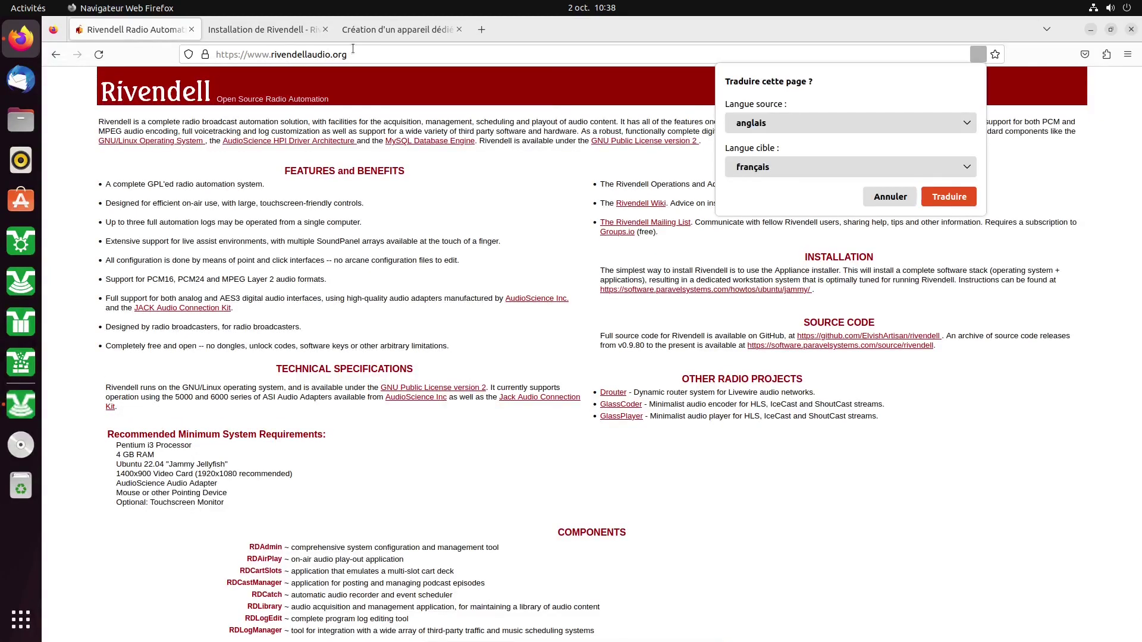
{"action": "left_click", "coordinate": [860, 200]}
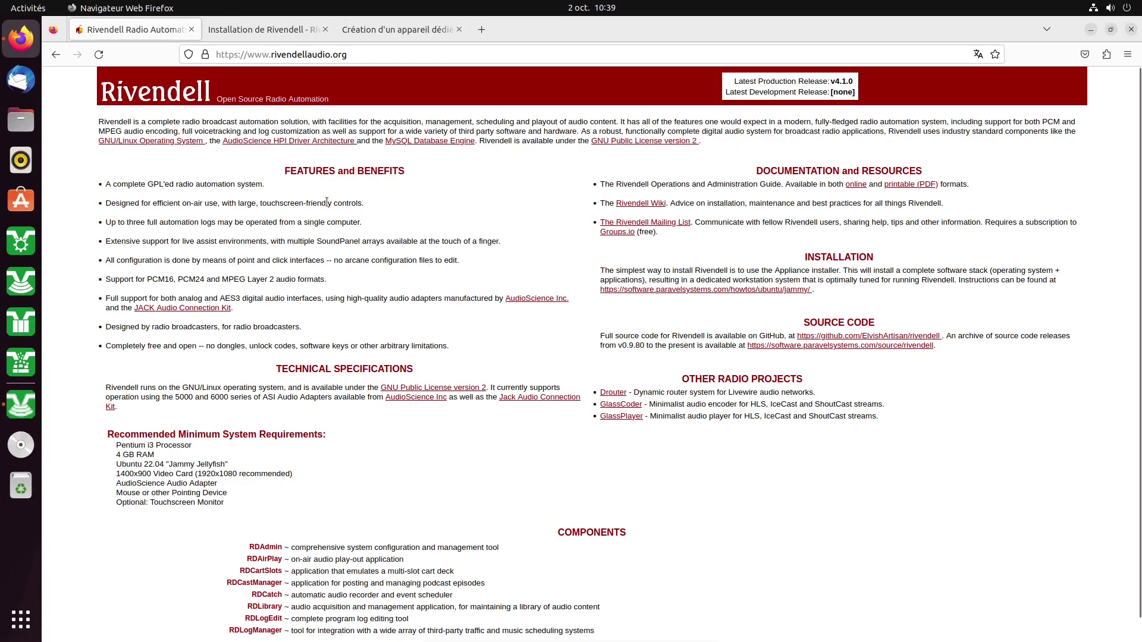
Examine the Rivendell home page, the Installing Rivendell wiki page and the HOWTO for a Rivendell 4 appliance on Ubuntu 22.04.
{"action": "left_click", "coordinate": [240, 30]}
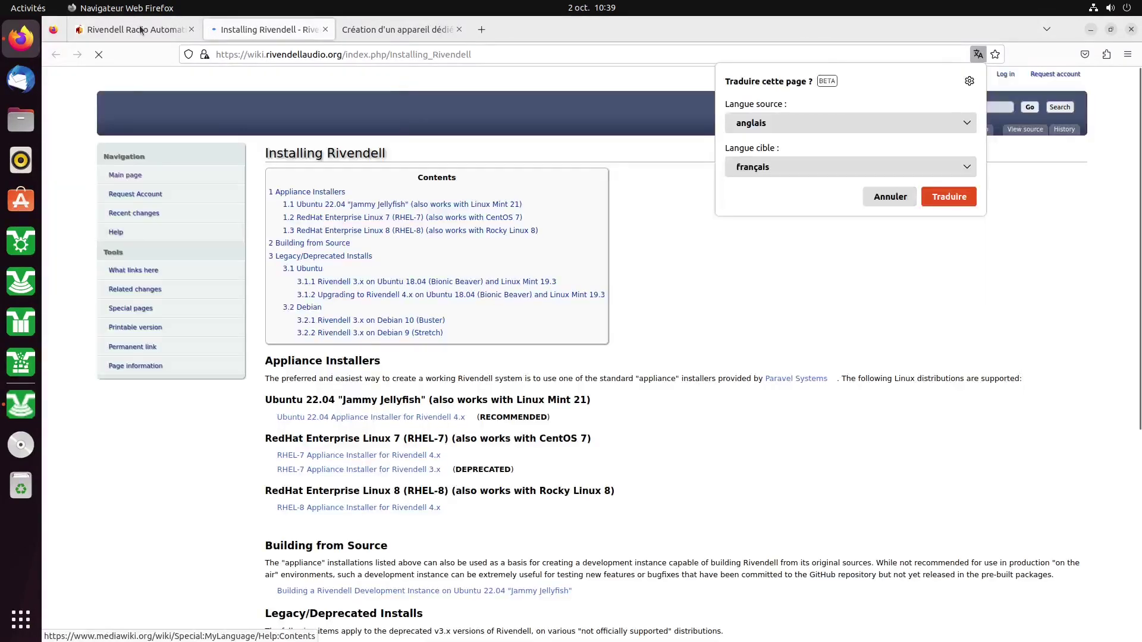
{"action": "key", "text": "ctrl+Page_Up"}
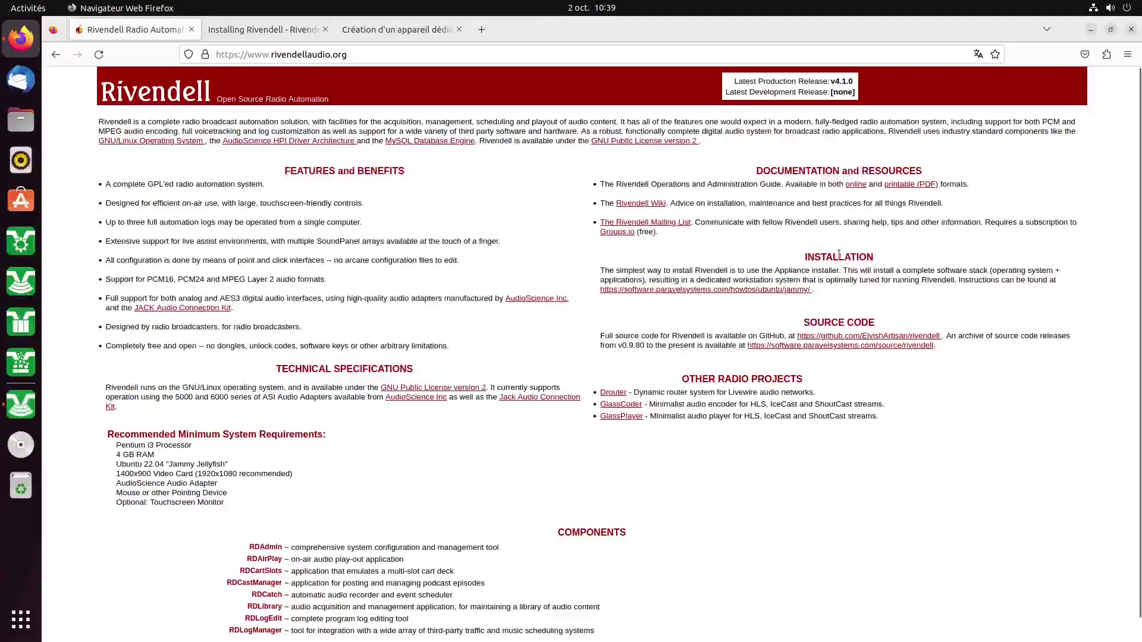
{"action": "left_click", "coordinate": [264, 29]}
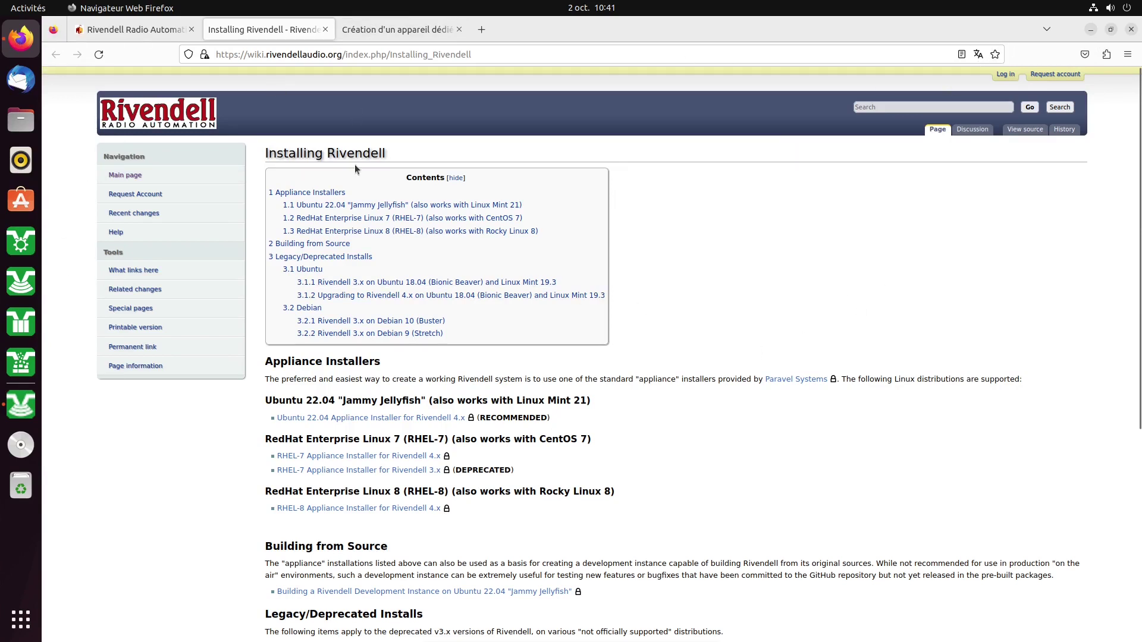
{"action": "left_click", "coordinate": [383, 30]}
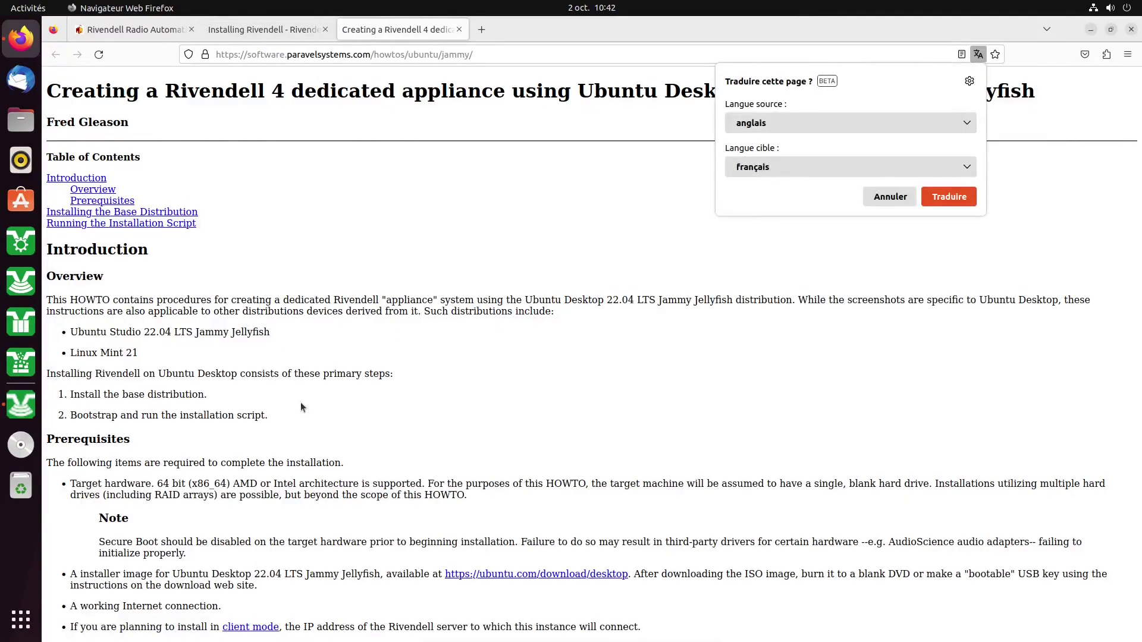
{"action": "scroll", "coordinate": [301, 402], "scroll_direction": "down", "scroll_amount": 5}
{"action": "scroll", "coordinate": [303, 410], "scroll_direction": "up", "scroll_amount": 5}
{"action": "left_click", "coordinate": [1090, 30]}
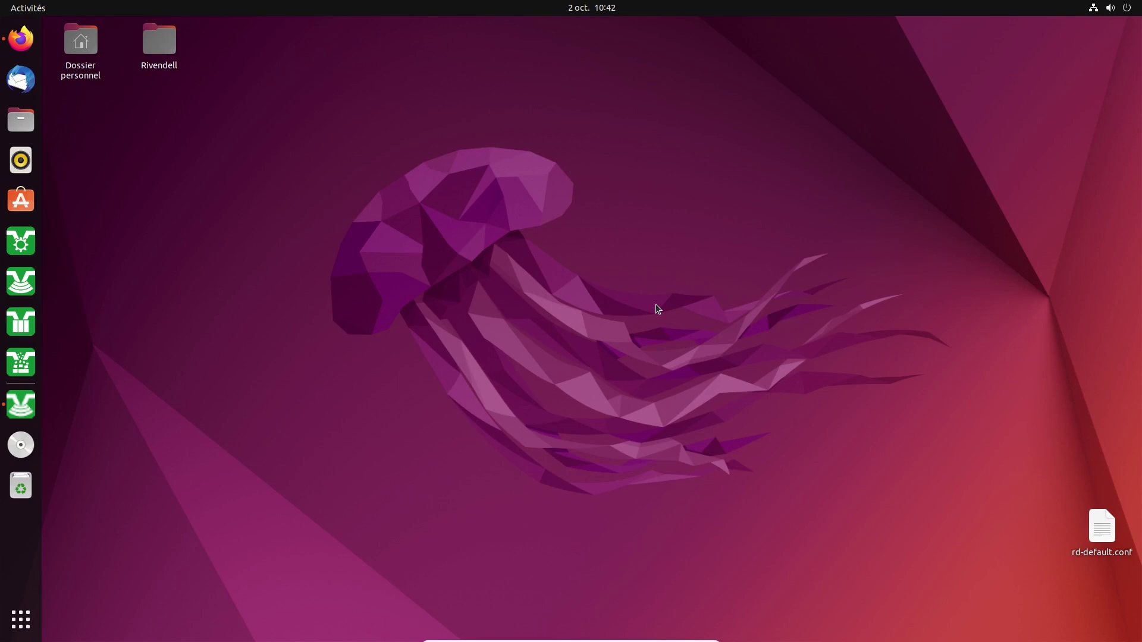
Open a terminal from the desktop and move its window to the middle of the desktop.
{"action": "right_click", "coordinate": [263, 189]}
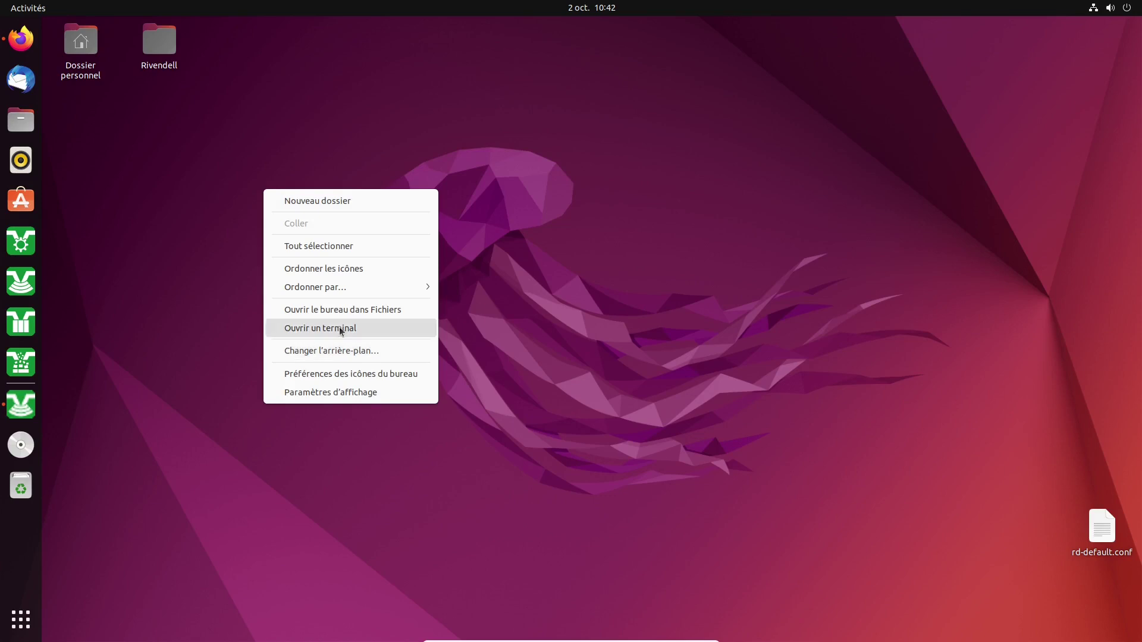
{"action": "left_click", "coordinate": [578, 297]}
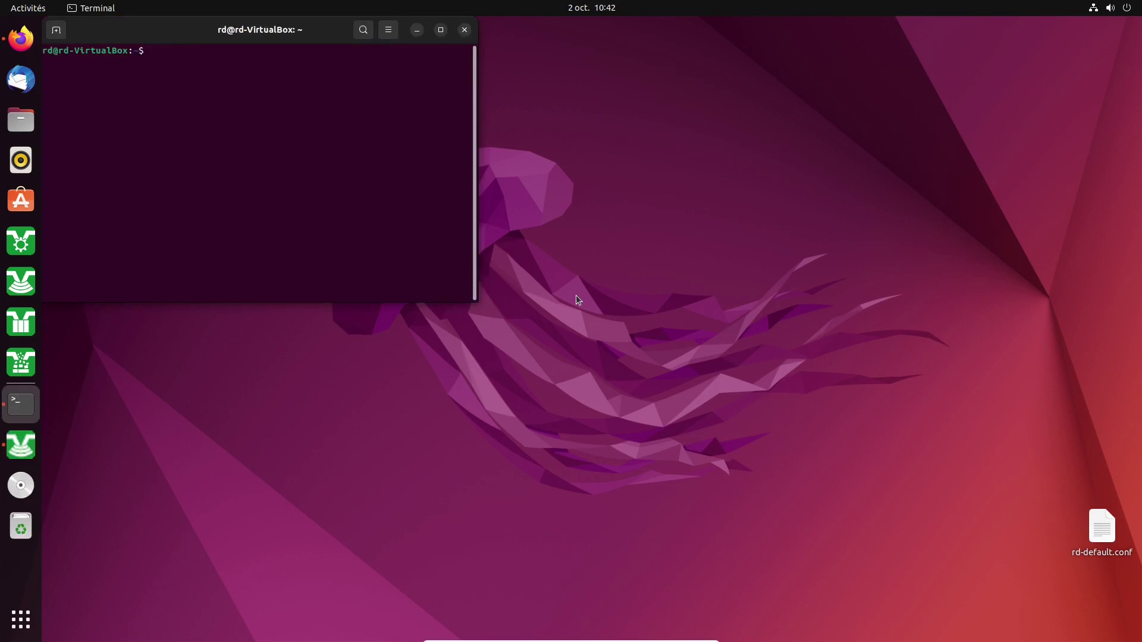
{"action": "left_click_drag", "start_coordinate": [162, 34], "coordinate": [490, 134]}
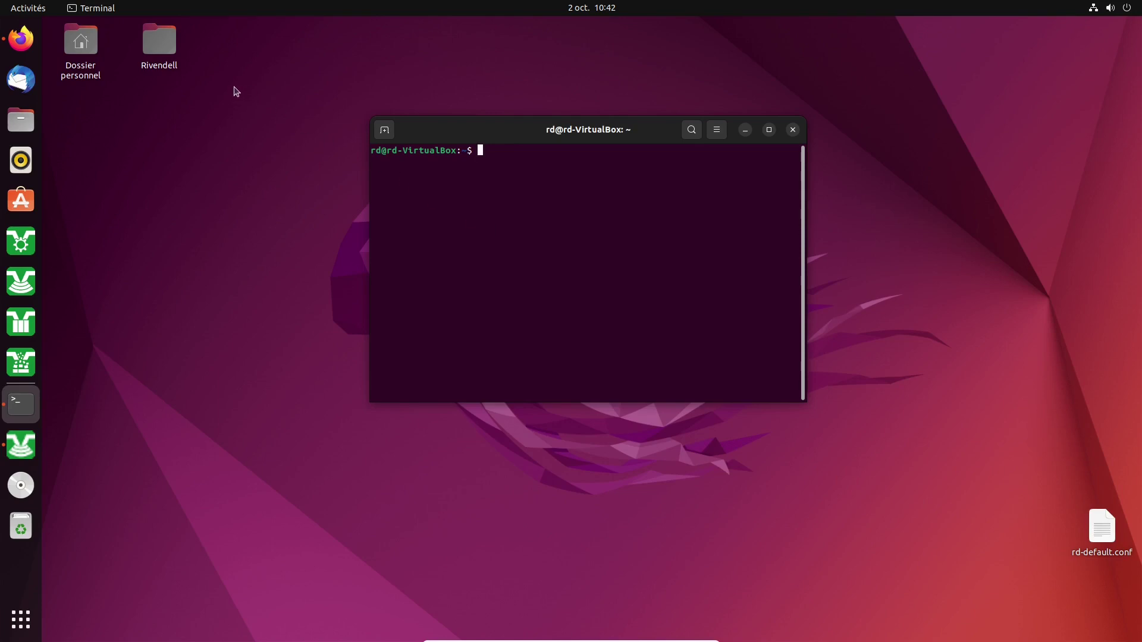
Open install rivendell.txt from the desktop's Rivendell folder and copy its wget, chmod and sudo install commands.
{"action": "left_click", "coordinate": [167, 48]}
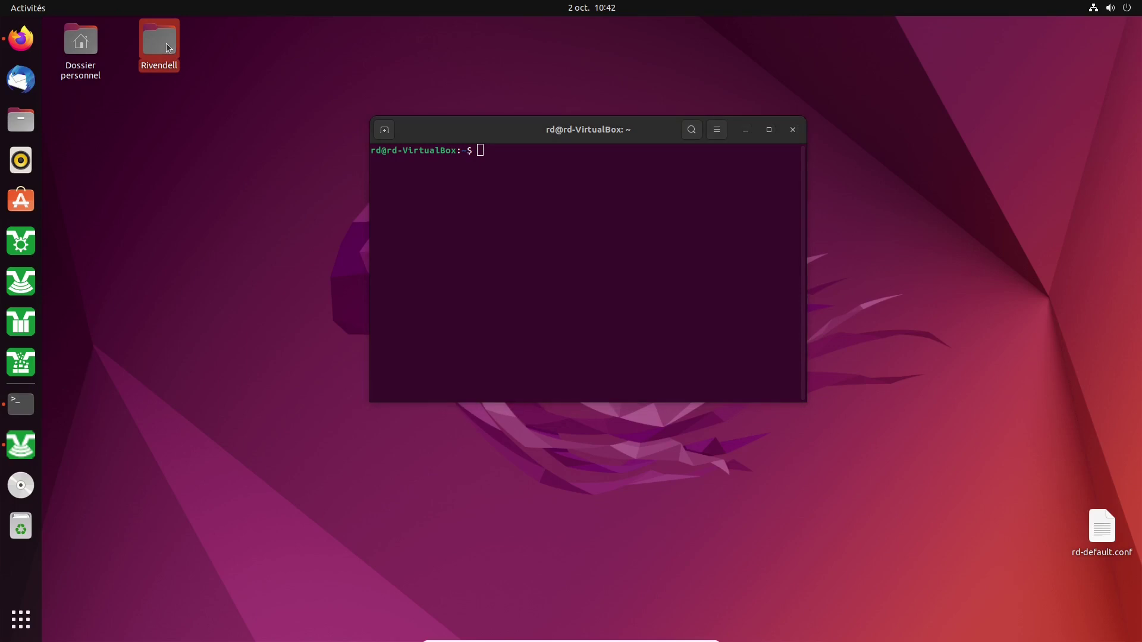
{"action": "double_click", "coordinate": [168, 48]}
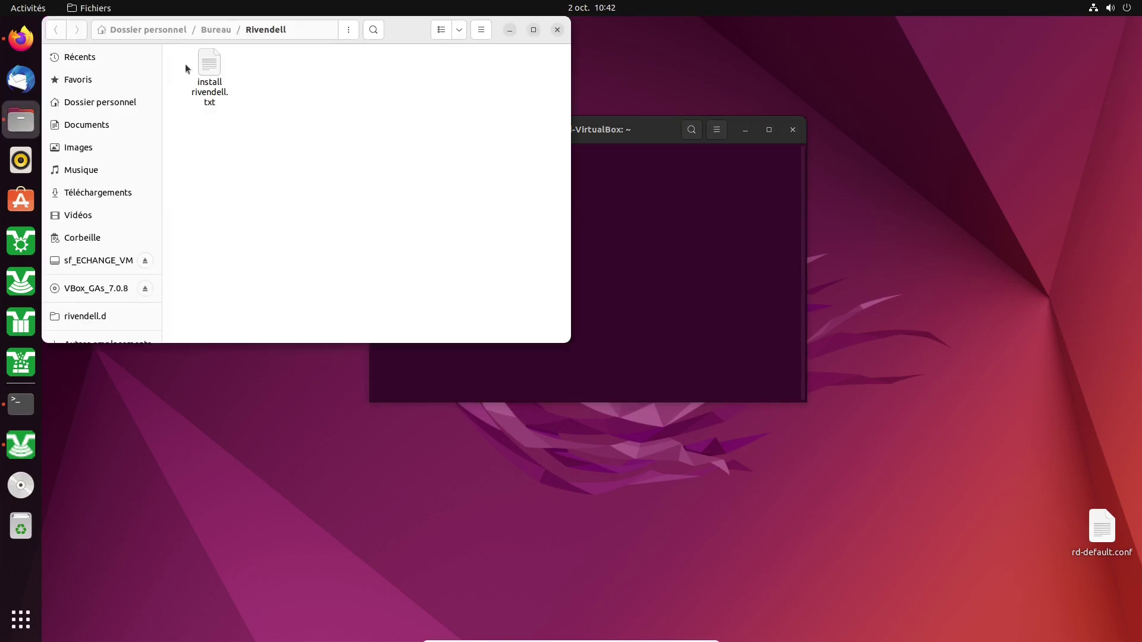
{"action": "left_click", "coordinate": [203, 67]}
{"action": "double_click", "coordinate": [204, 66]}
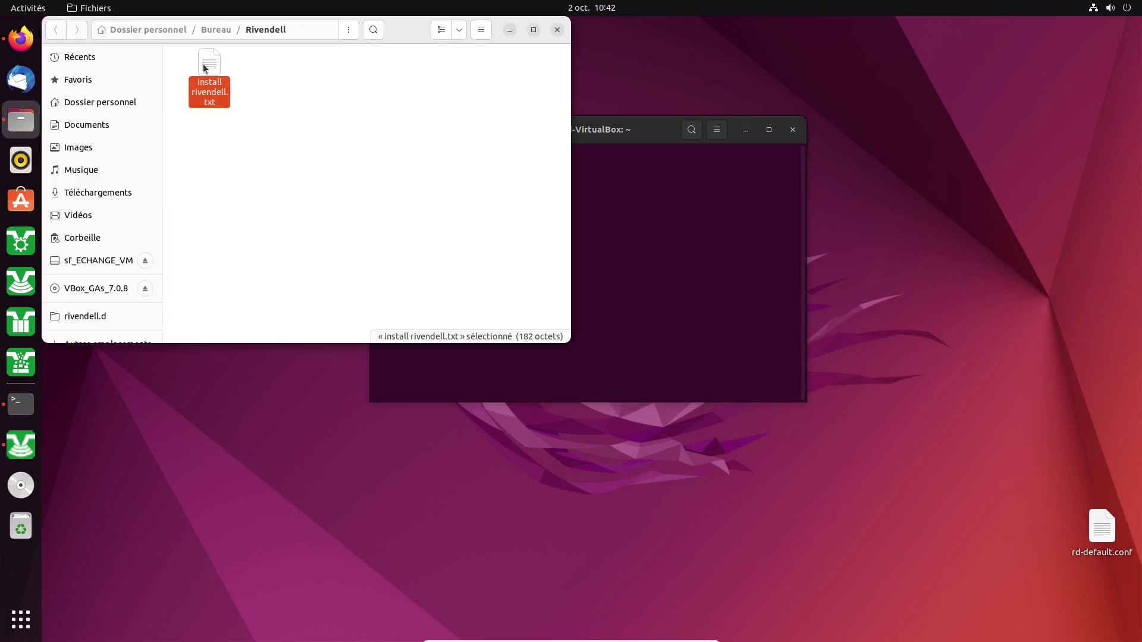
{"action": "left_click_drag", "start_coordinate": [245, 147], "coordinate": [90, 102]}
{"action": "key", "text": "ctrl+c"}
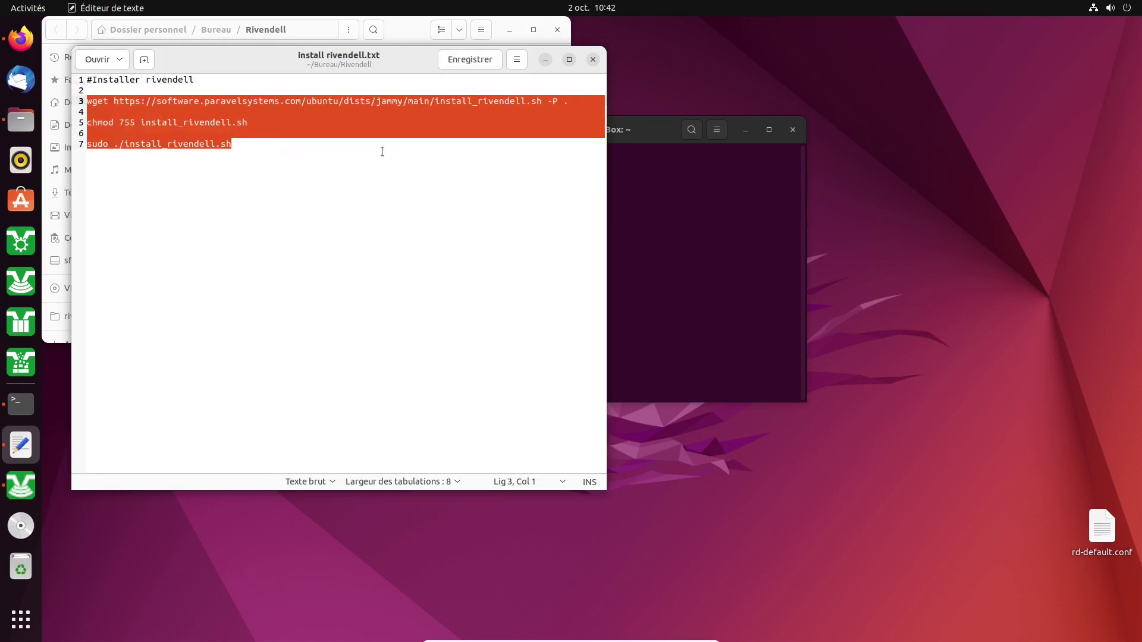
Switch back to Firefox and review the Rivendell home page, including its minimum system requirements.
{"action": "left_click", "coordinate": [37, 40]}
{"action": "left_click", "coordinate": [128, 30]}
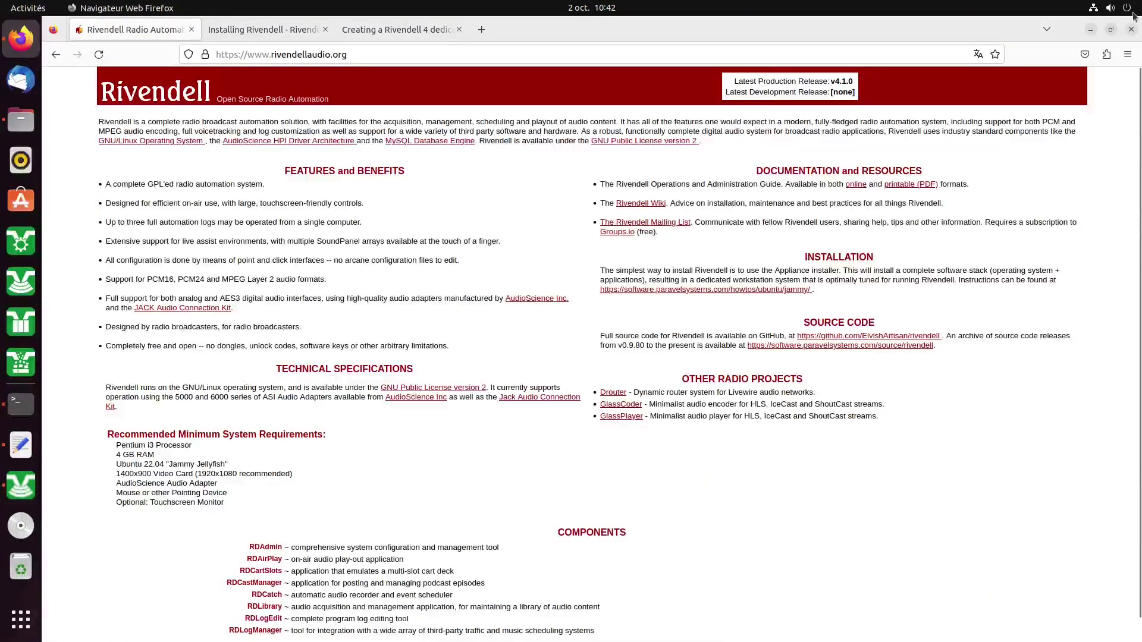
{"action": "left_click", "coordinate": [1090, 29]}
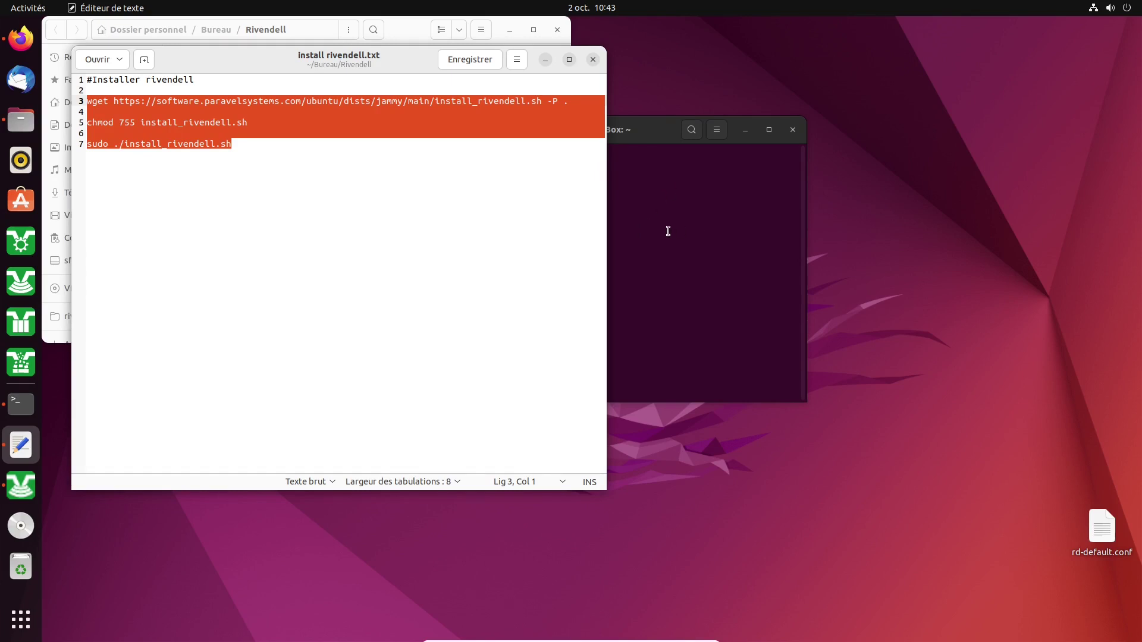
Paste the copied Rivendell install commands into the terminal, run them and submit the sudo password.
{"action": "left_click", "coordinate": [663, 230]}
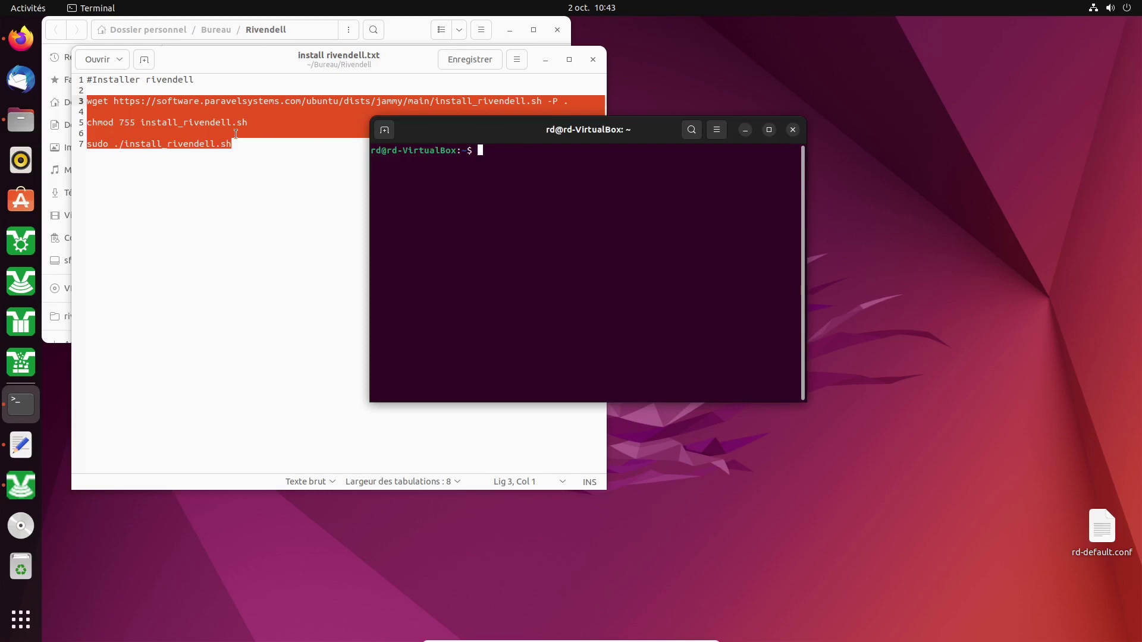
{"action": "left_click", "coordinate": [199, 114]}
{"action": "right_click", "coordinate": [199, 115]}
{"action": "left_click", "coordinate": [241, 165]}
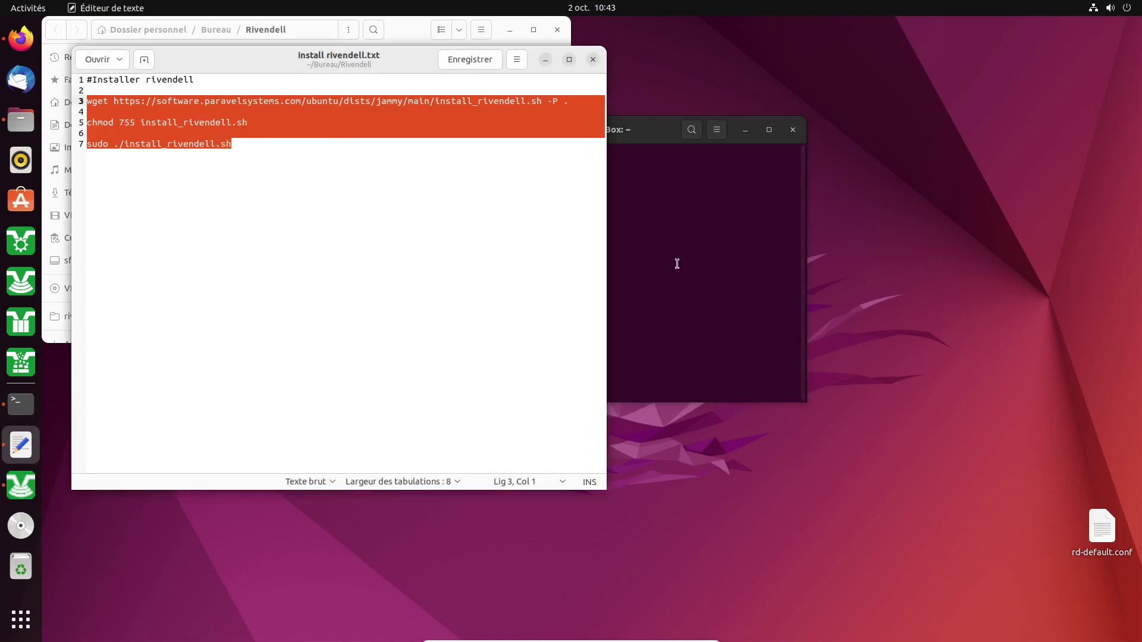
{"action": "left_click", "coordinate": [667, 253]}
{"action": "right_click", "coordinate": [667, 253]}
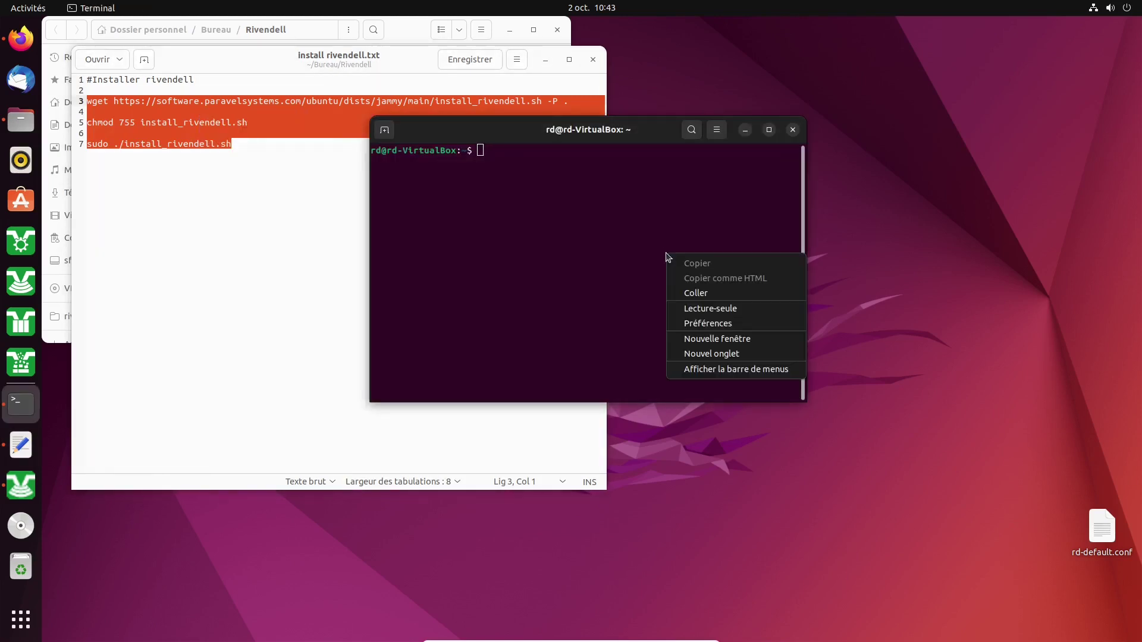
{"action": "left_click", "coordinate": [710, 297]}
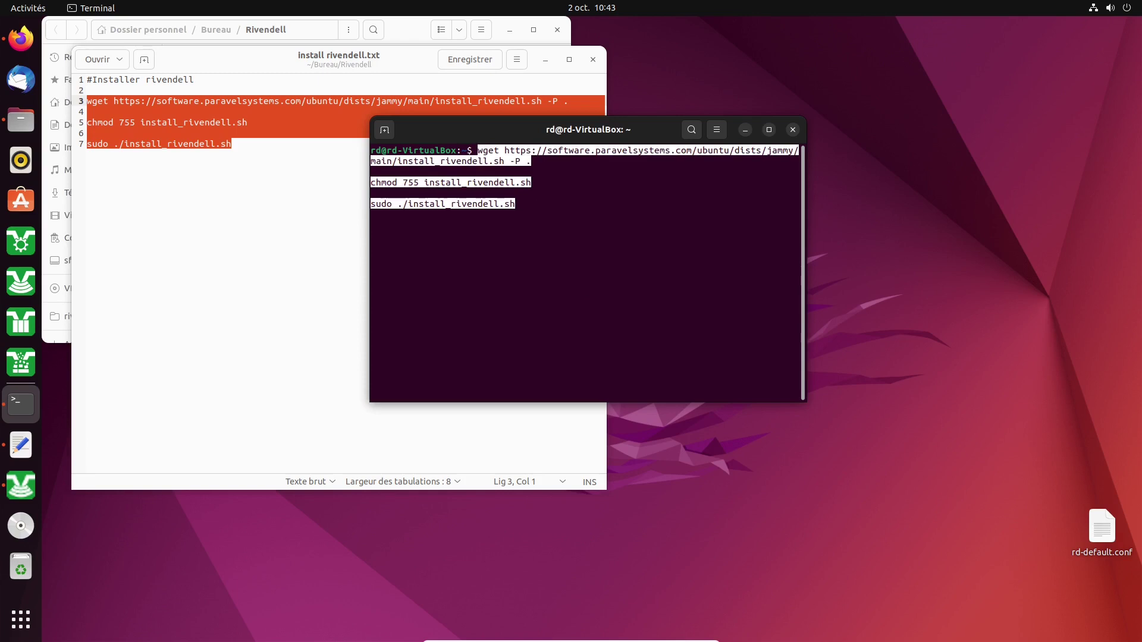
{"action": "key", "text": "Return"}
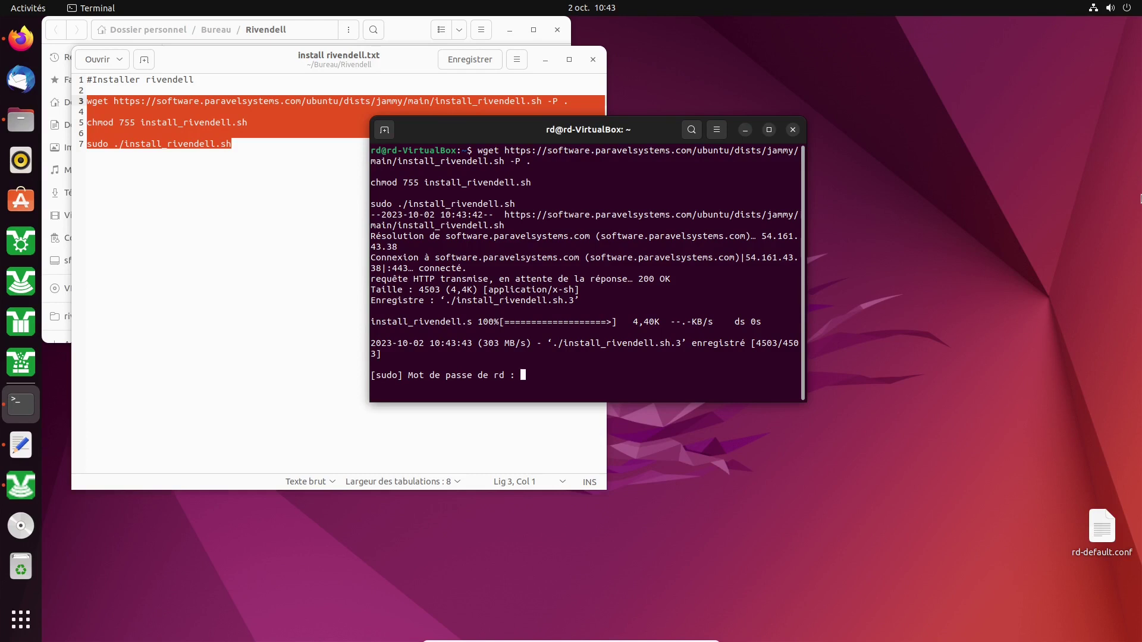
{"action": "key", "text": "Return"}
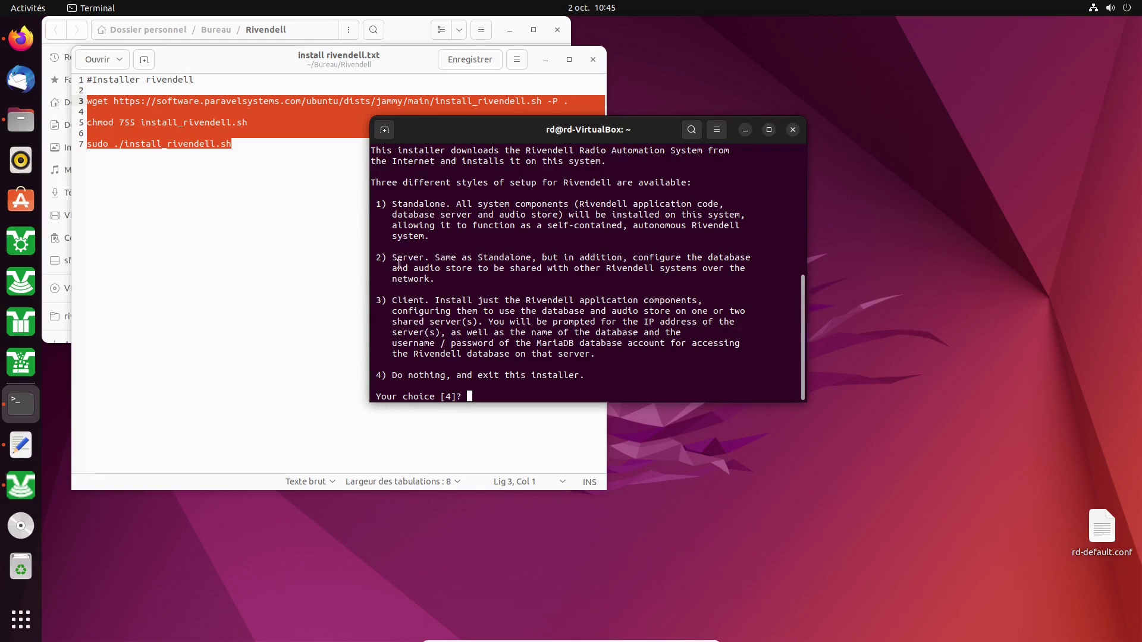
Draft choice 2 and replace it with reboot at the installer prompt without submitting, and show the system's shutdown and restart options.
{"action": "type", "text": "2"}
{"action": "key", "text": "BackSpace"}
{"action": "type", "text": "reboot"}
{"action": "left_click", "coordinate": [1126, 11]}
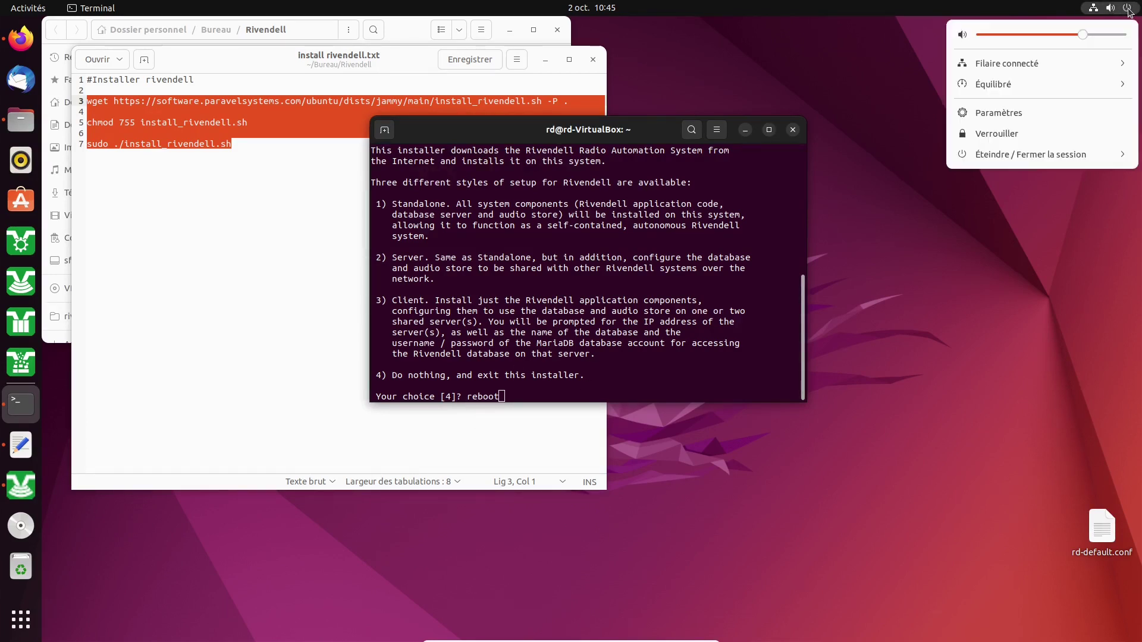
{"action": "left_click", "coordinate": [997, 156]}
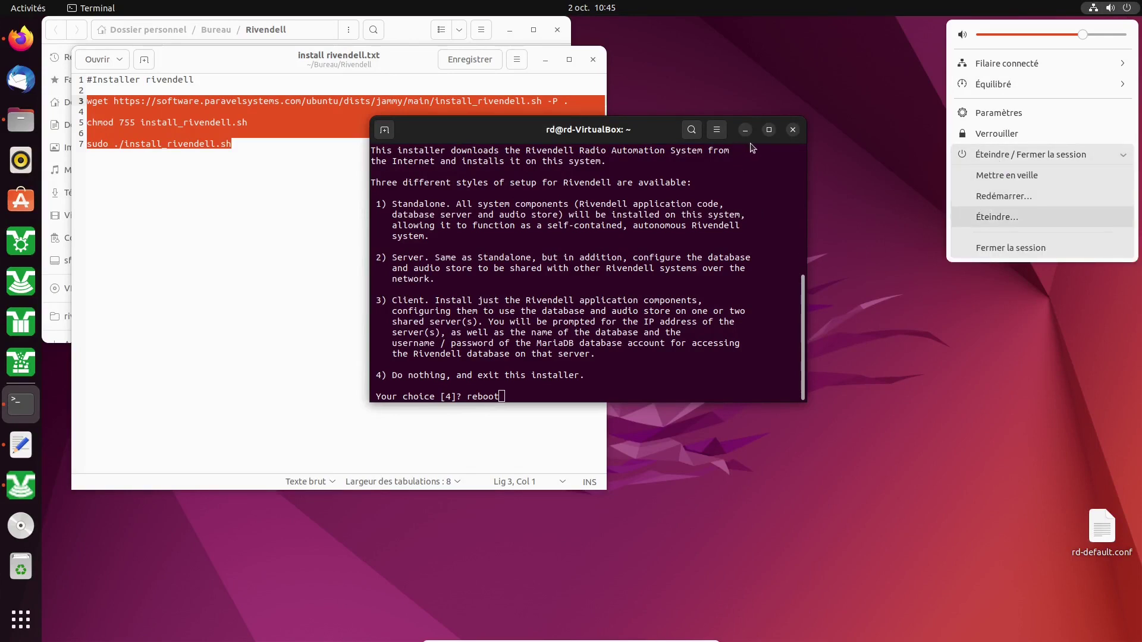
Dismiss the power options and close the terminal, ending the running installer.
{"action": "left_click", "coordinate": [795, 133]}
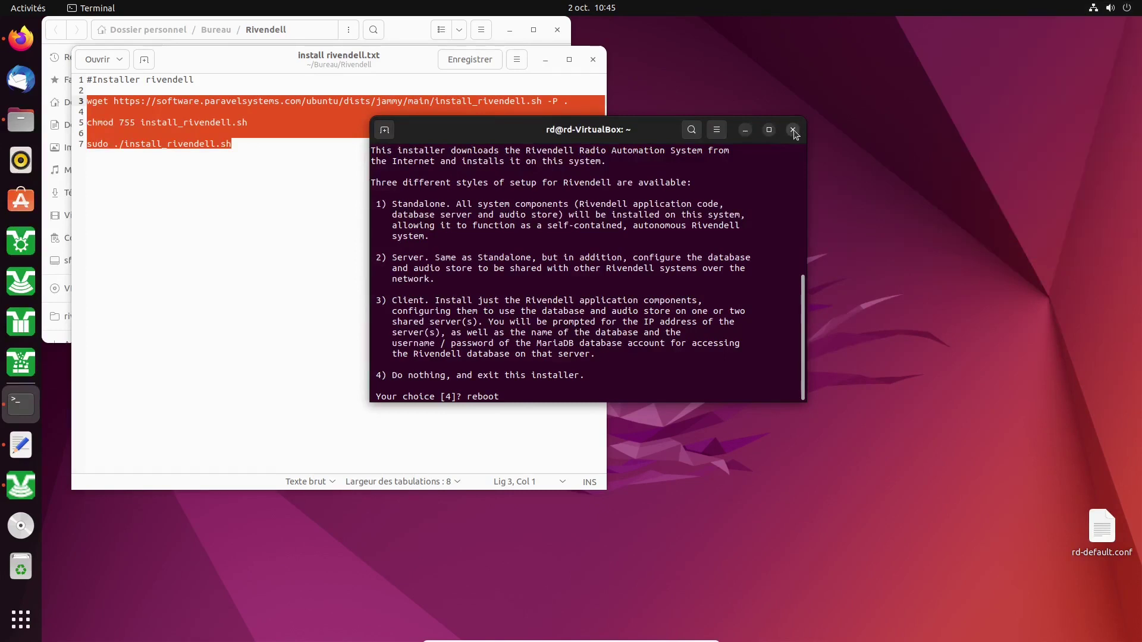
{"action": "left_click", "coordinate": [794, 133]}
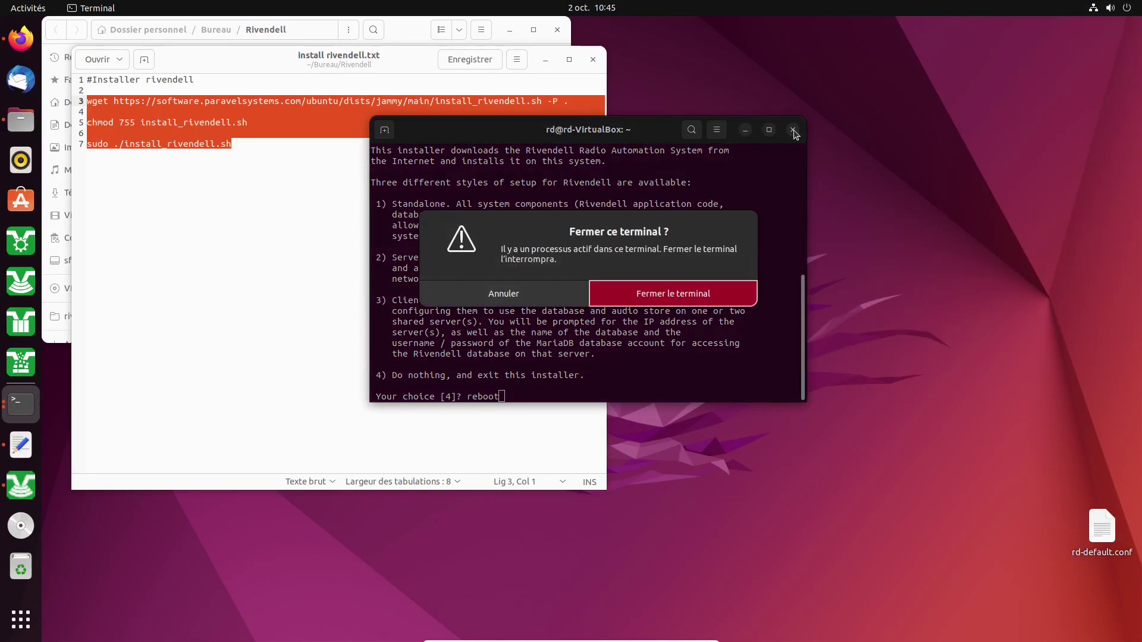
{"action": "left_click", "coordinate": [669, 295]}
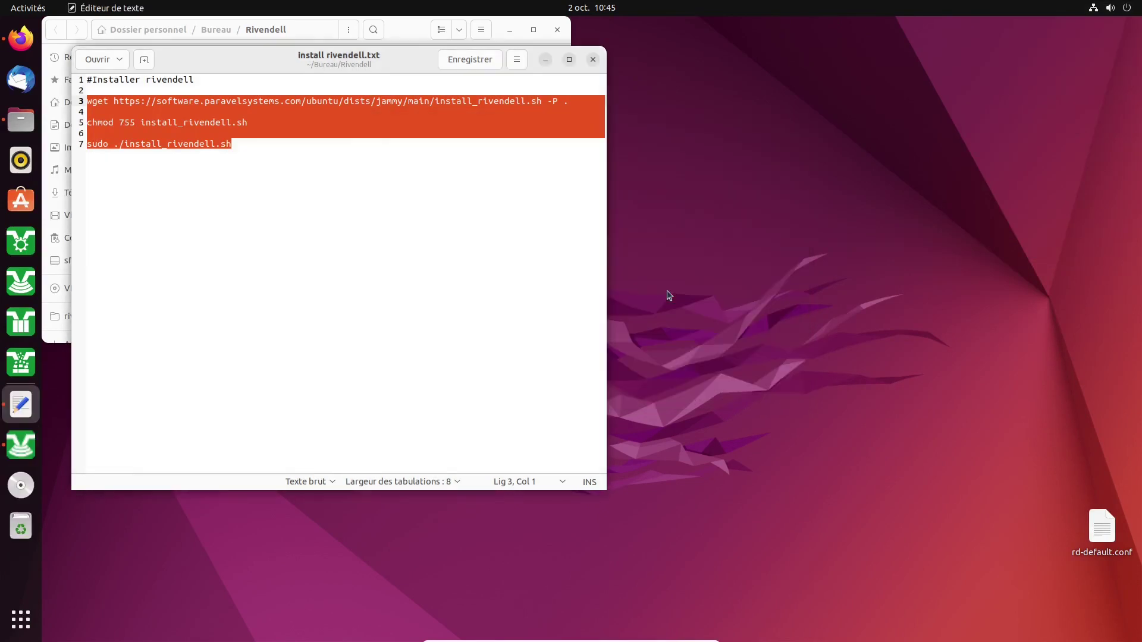
Switch to RDAirPlay, briefly play and stop the green "You'll Never Walk Alone !" button, and minimize RDAirPlay and the text editor.
{"action": "left_click", "coordinate": [27, 441]}
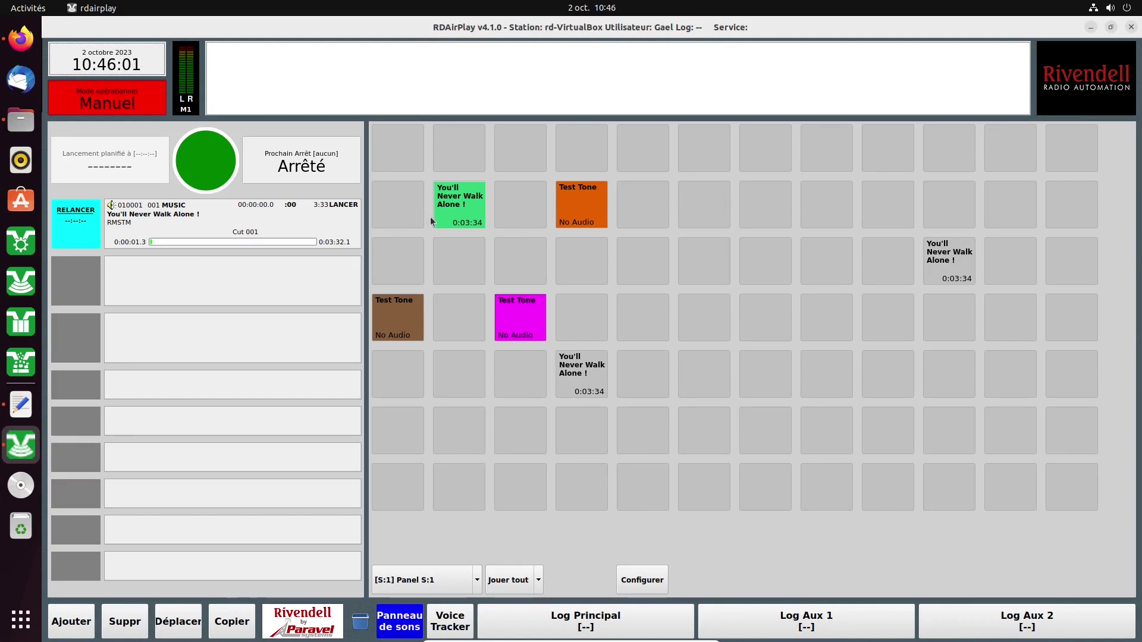
{"action": "left_click", "coordinate": [447, 212]}
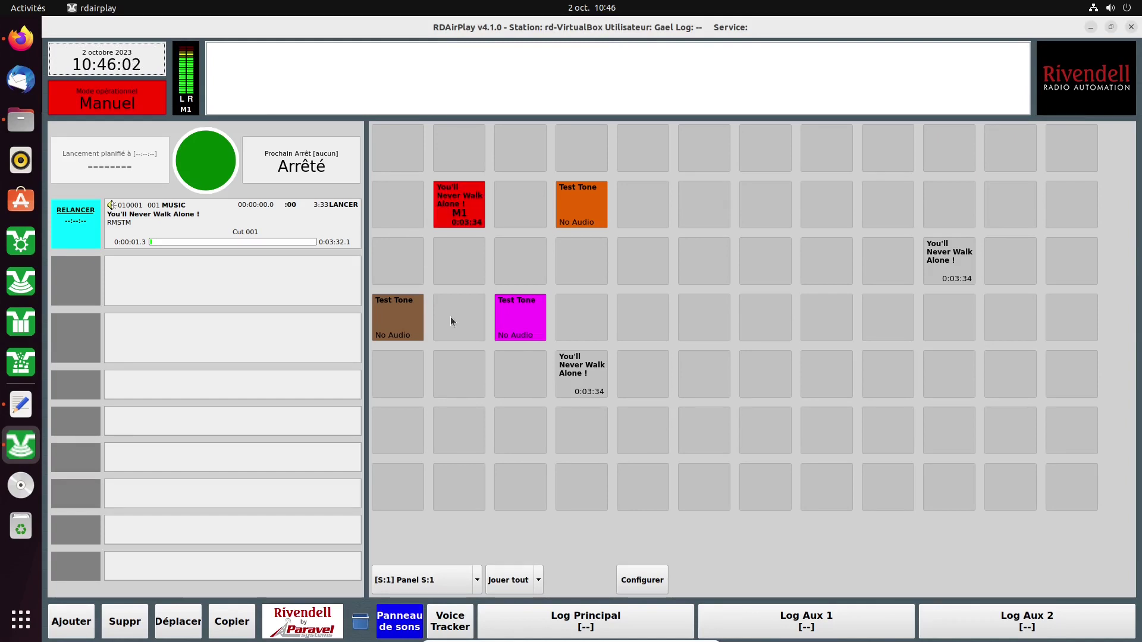
{"action": "left_click", "coordinate": [458, 206]}
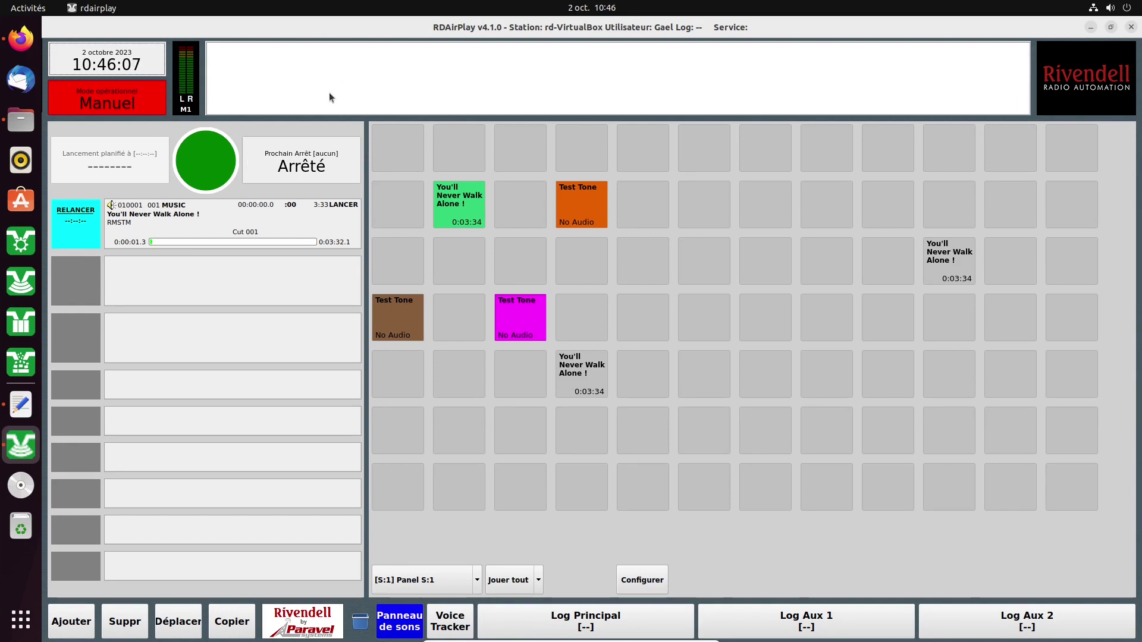
{"action": "left_click", "coordinate": [1089, 27]}
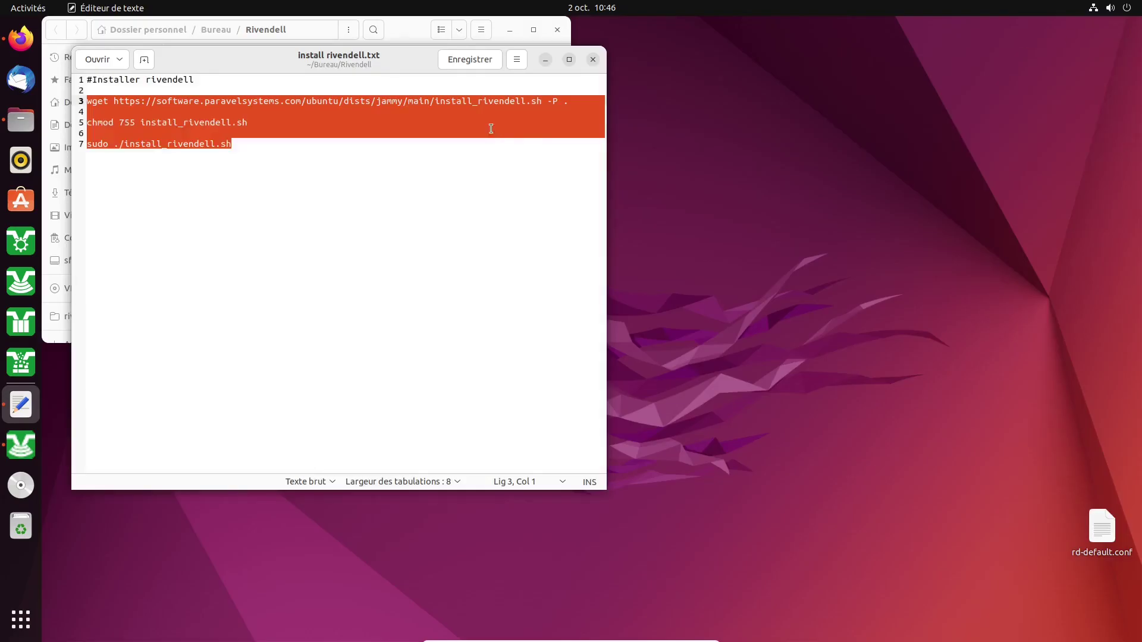
{"action": "left_click", "coordinate": [541, 62]}
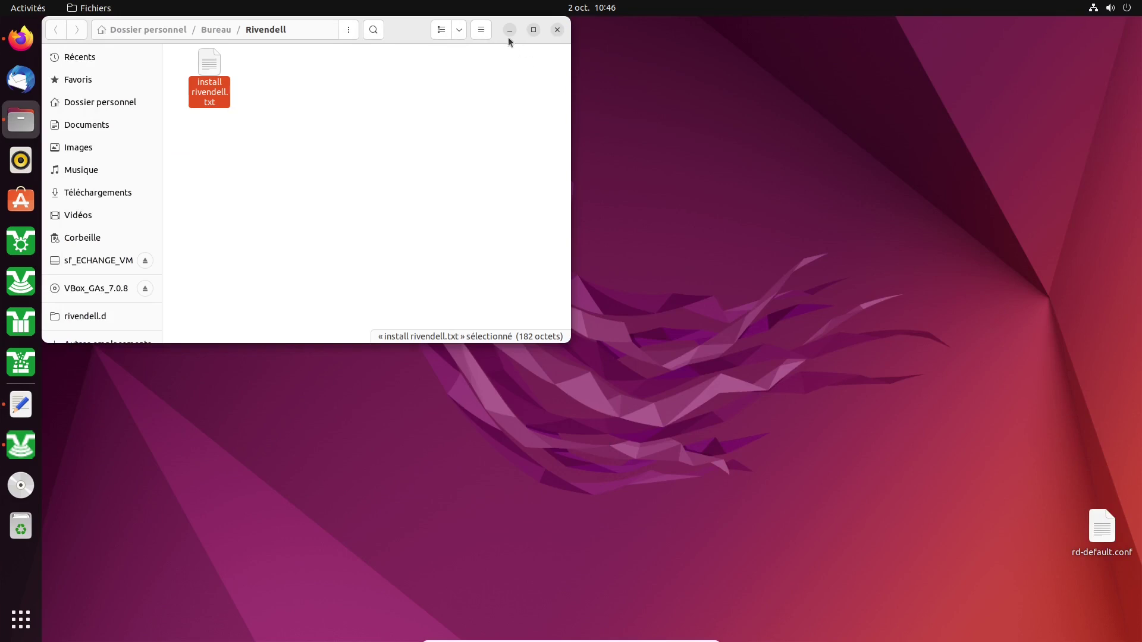
Close the Rivendell folder window and the install rivendell.txt file.
{"action": "left_click", "coordinate": [557, 30]}
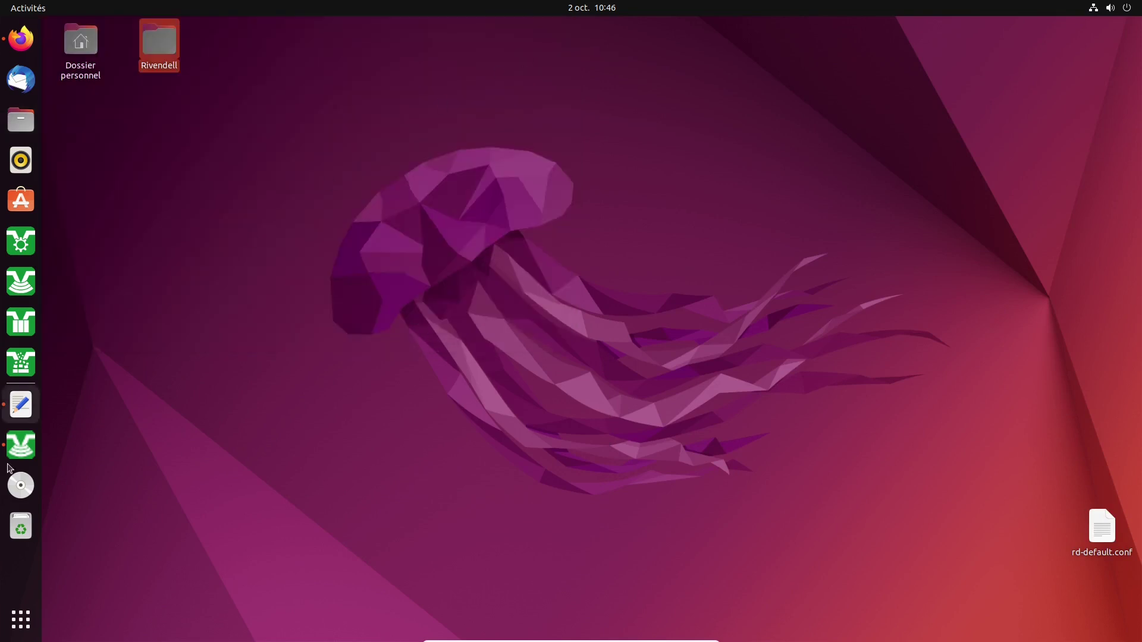
{"action": "left_click", "coordinate": [21, 404]}
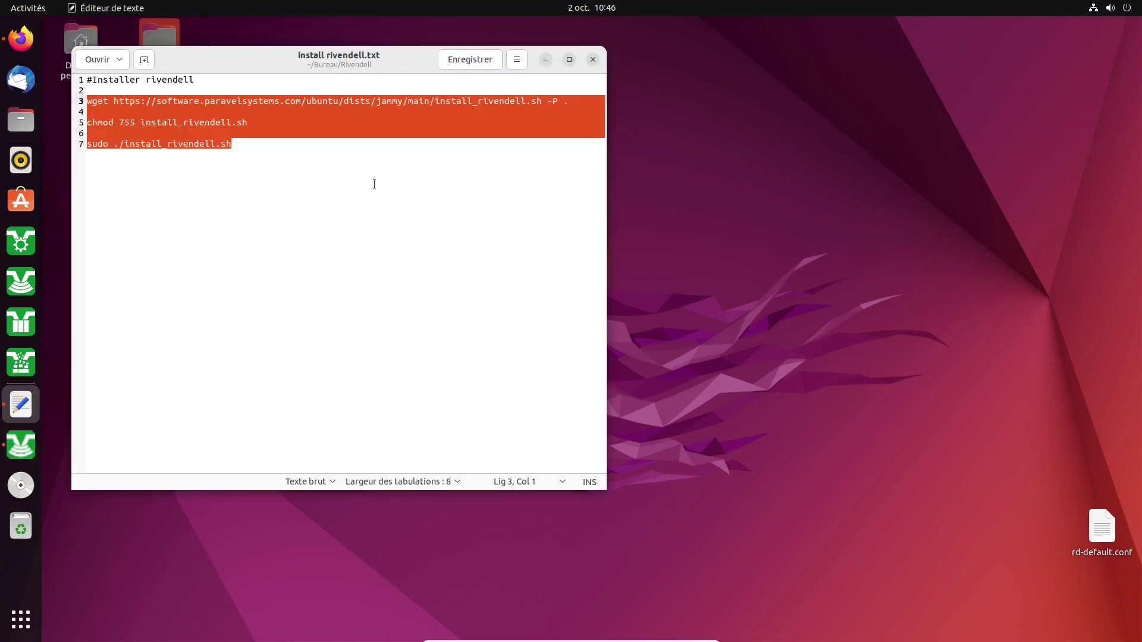
{"action": "left_click", "coordinate": [592, 59]}
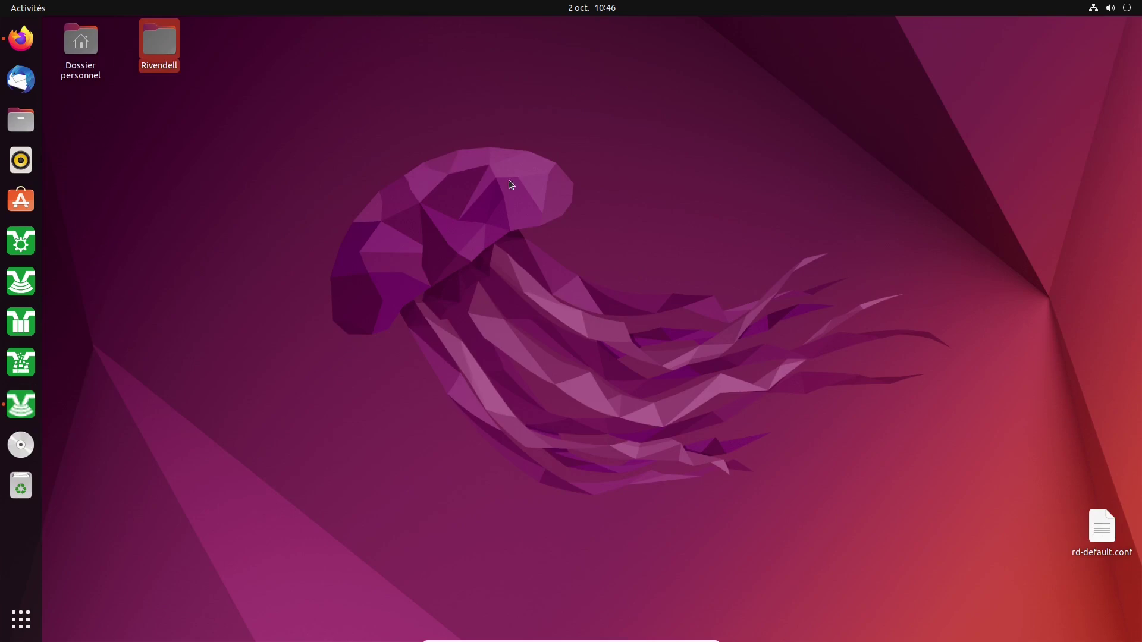
Bring up the Rivendell website in Firefox and browse the installed applications to the page listing the Rivendell modules.
{"action": "left_click", "coordinate": [13, 625]}
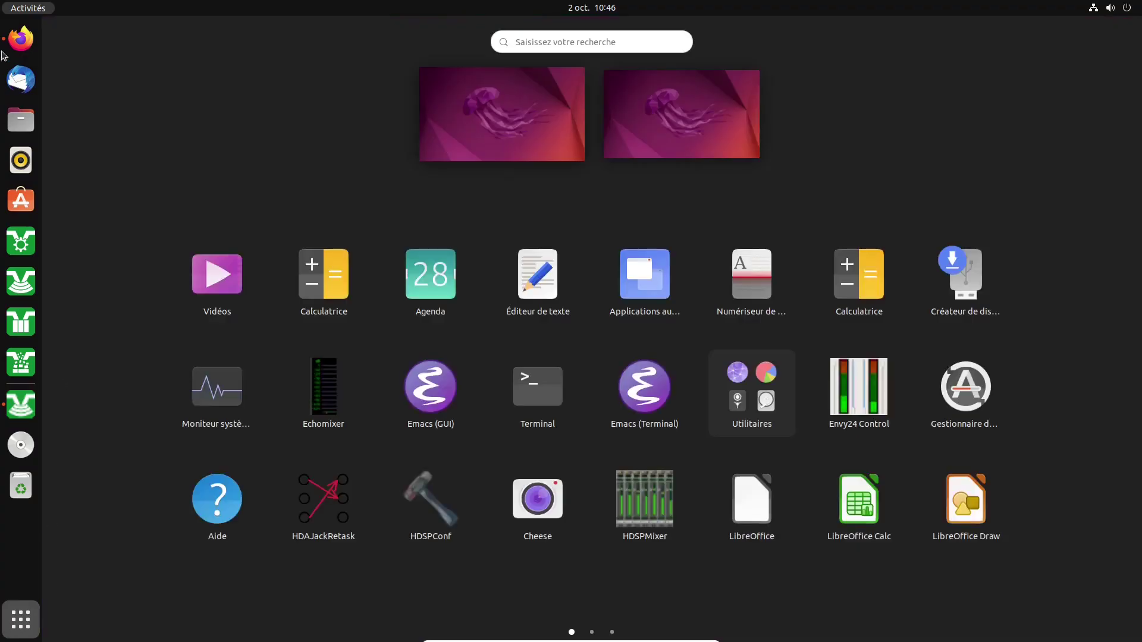
{"action": "left_click", "coordinate": [20, 39]}
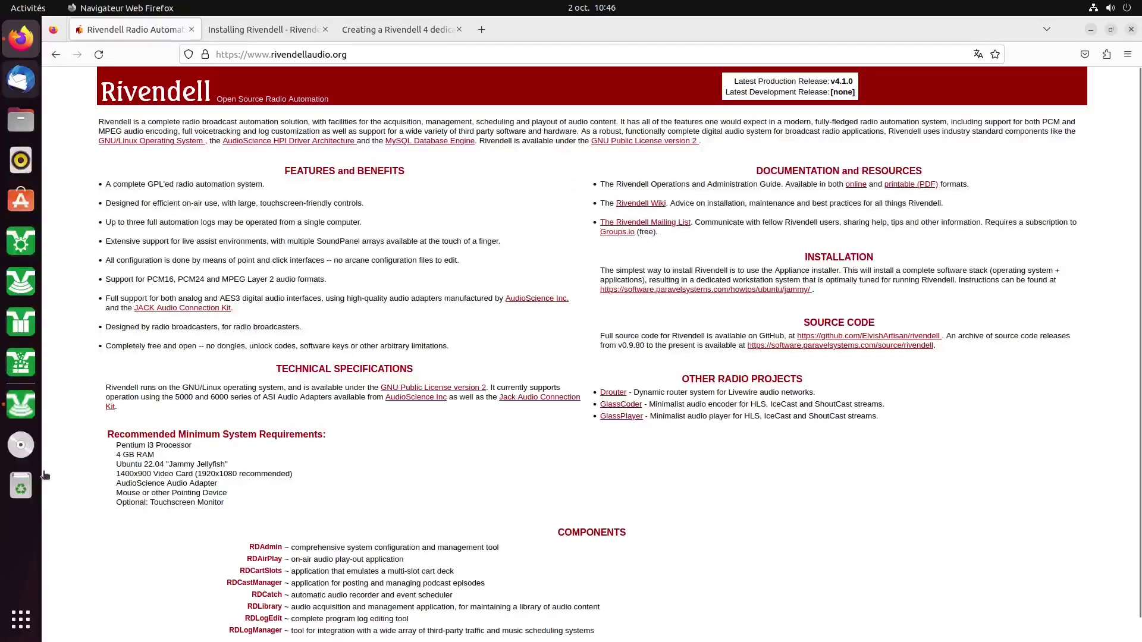
{"action": "left_click", "coordinate": [18, 621]}
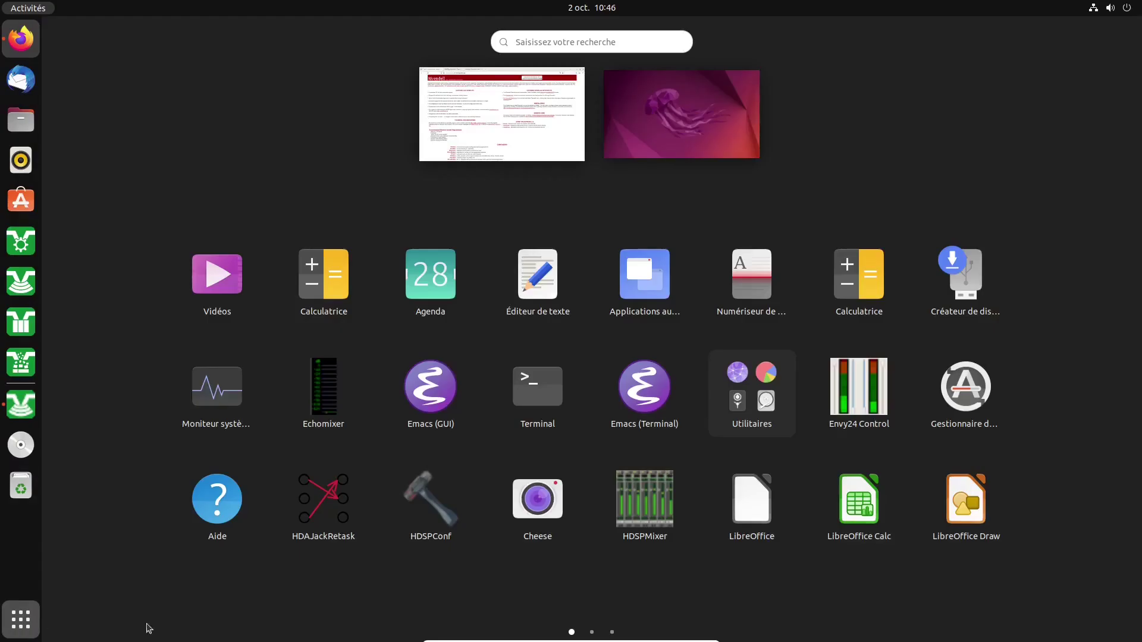
{"action": "left_click", "coordinate": [1056, 394]}
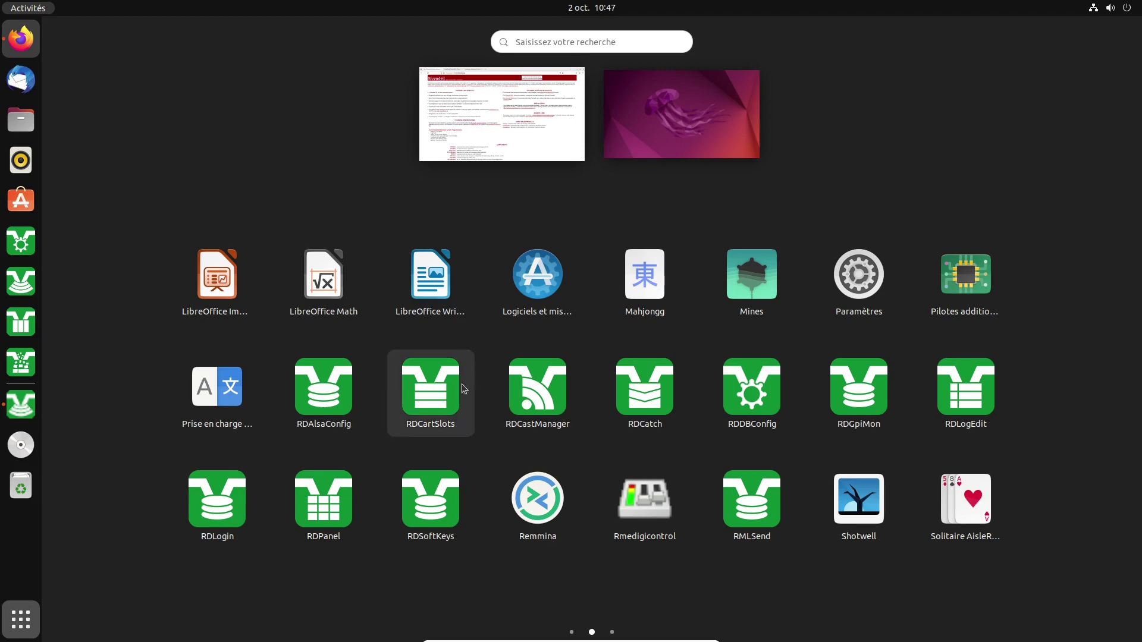
Quit RDAirPlay, confirming the exit, and minimize the Firefox window to reveal the desktop.
{"action": "left_click", "coordinate": [21, 404]}
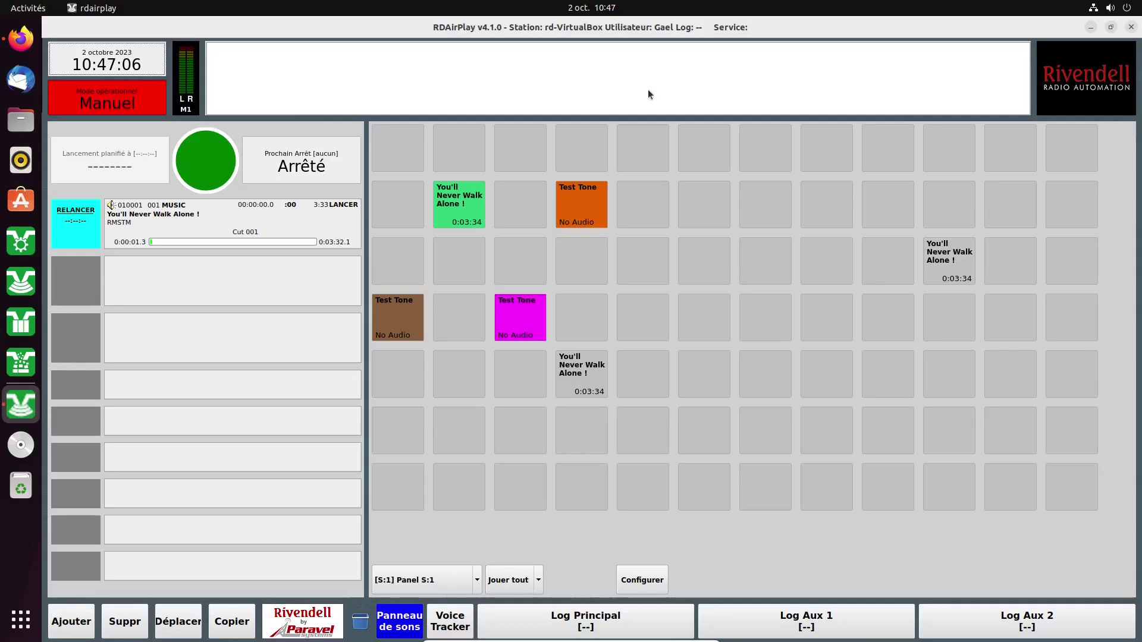
{"action": "left_click", "coordinate": [1131, 27]}
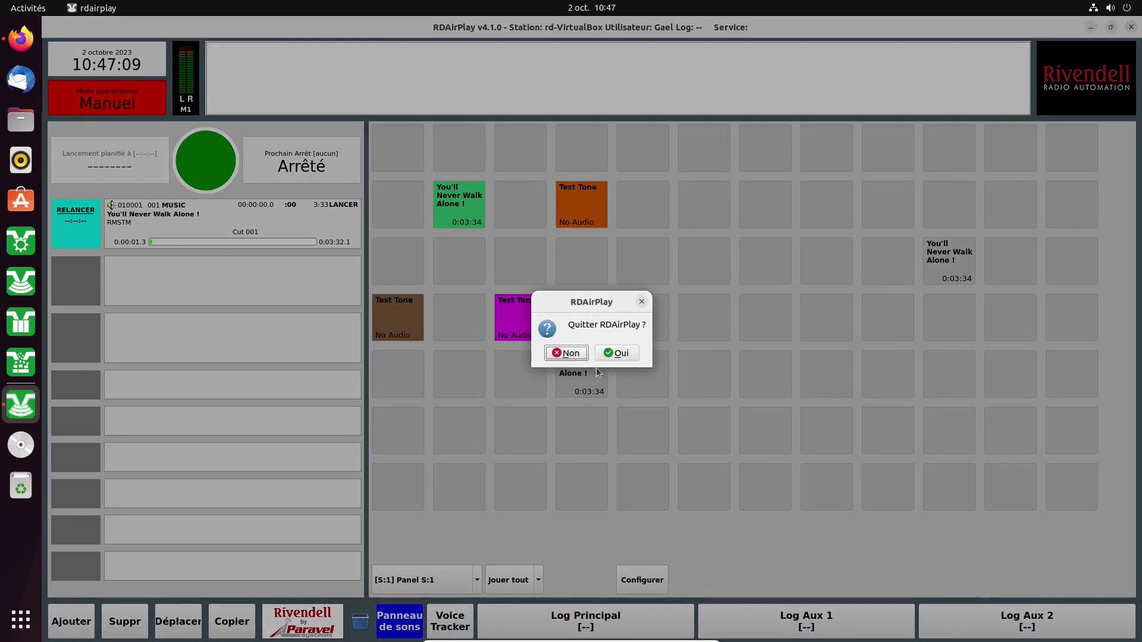
{"action": "left_click", "coordinate": [617, 354]}
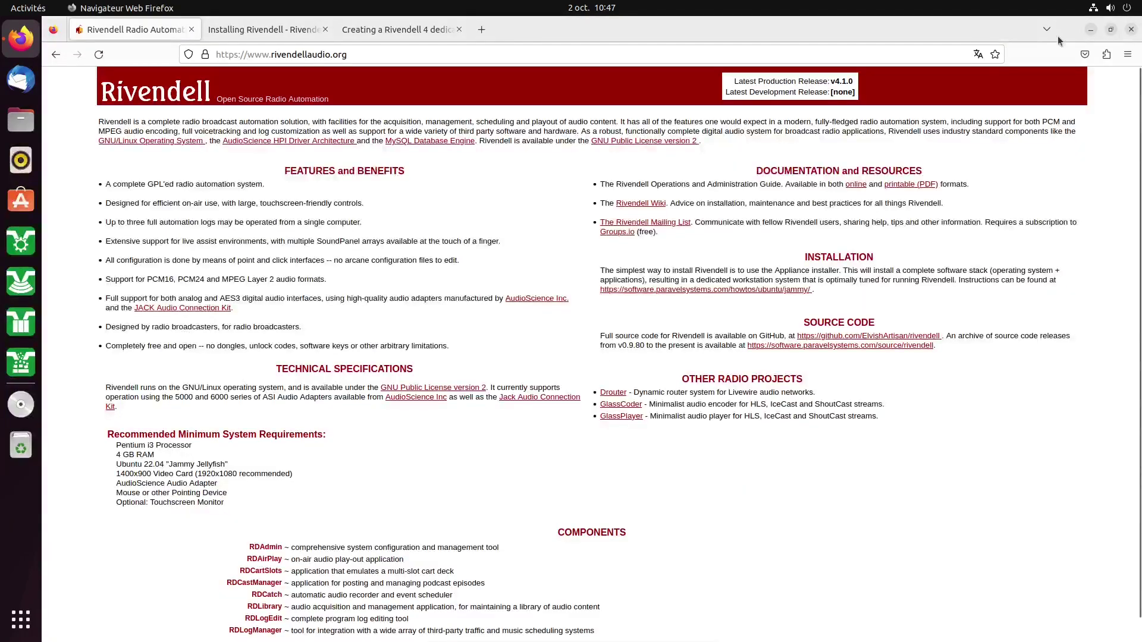
{"action": "left_click", "coordinate": [1090, 30]}
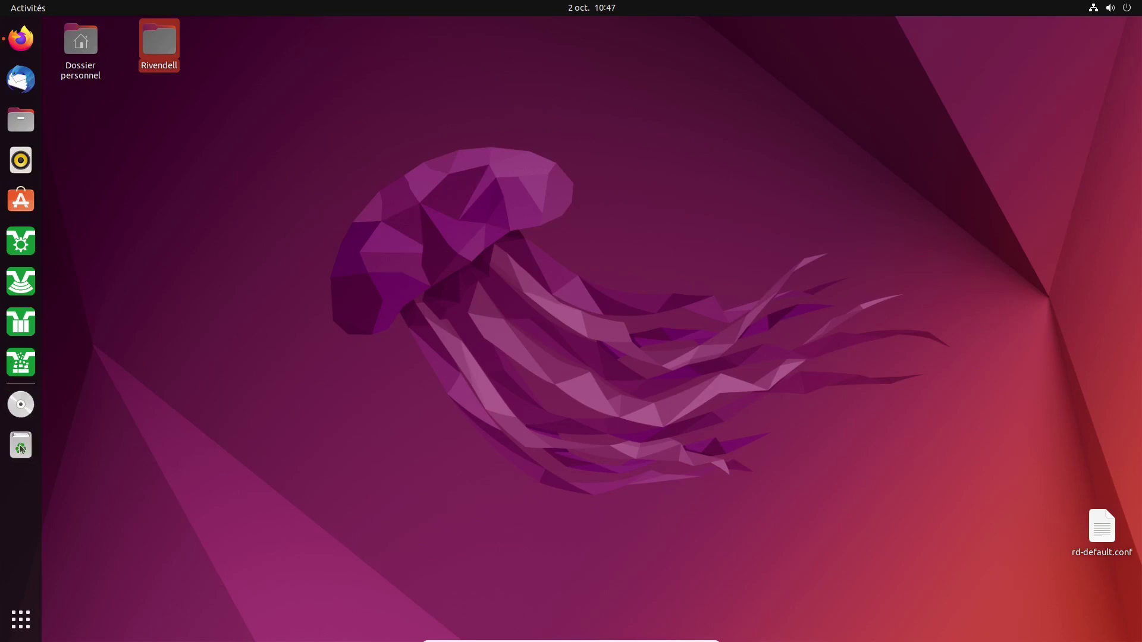
{"action": "left_click", "coordinate": [200, 307]}
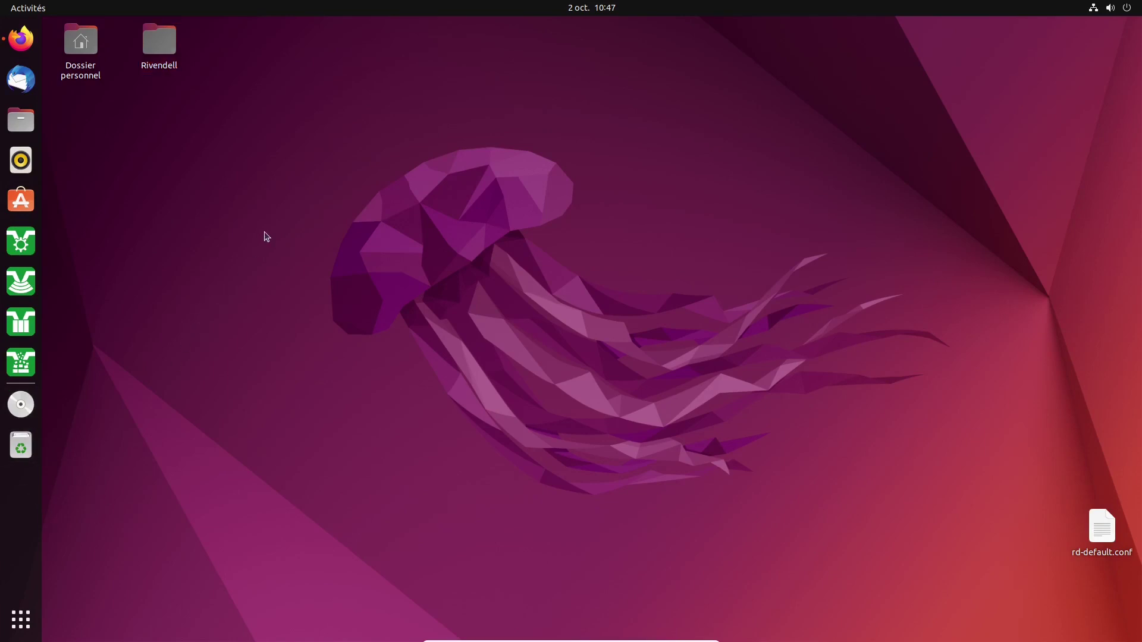
{"action": "key", "text": "ctrl+alt+t"}
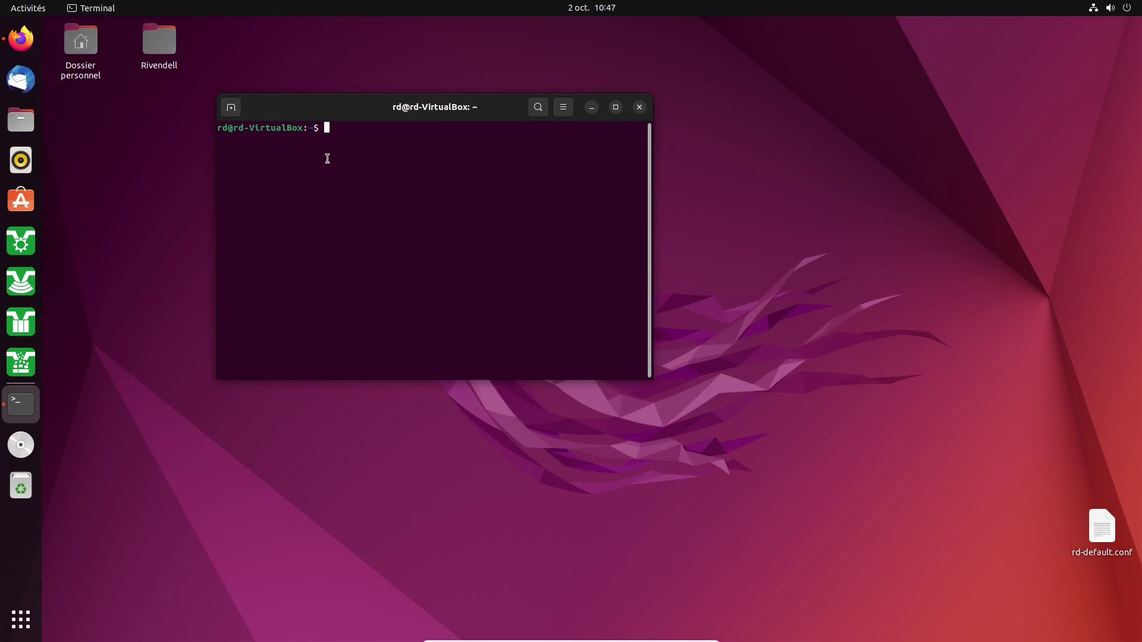
{"action": "left_click", "coordinate": [639, 108]}
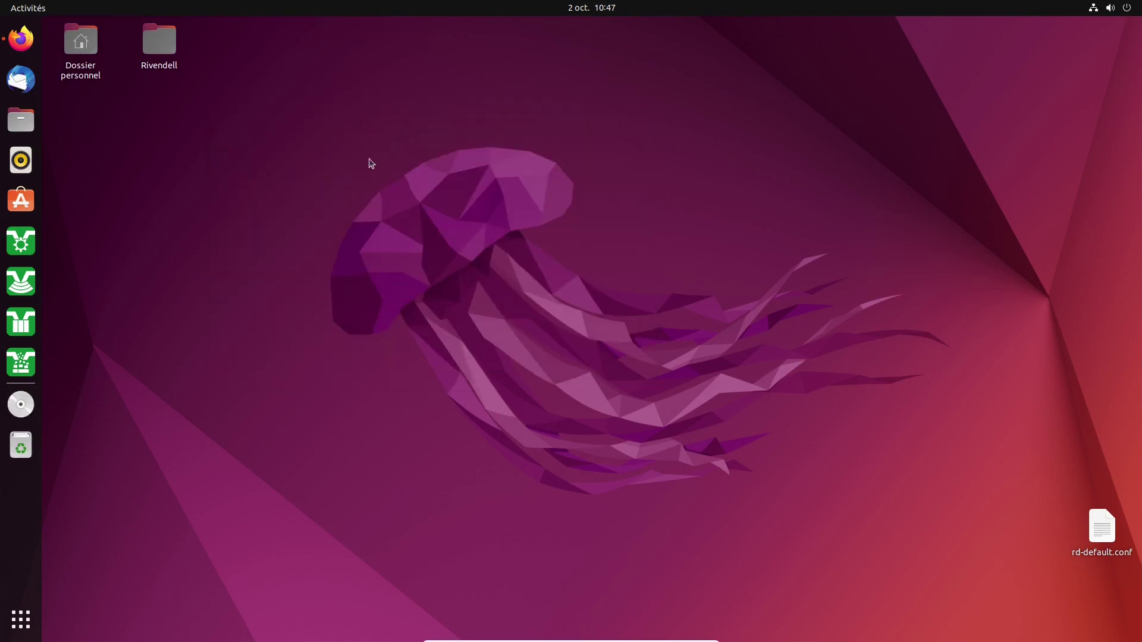
Open the file manager and go to the etc folder at the root of the computer's file system.
{"action": "left_click", "coordinate": [20, 119]}
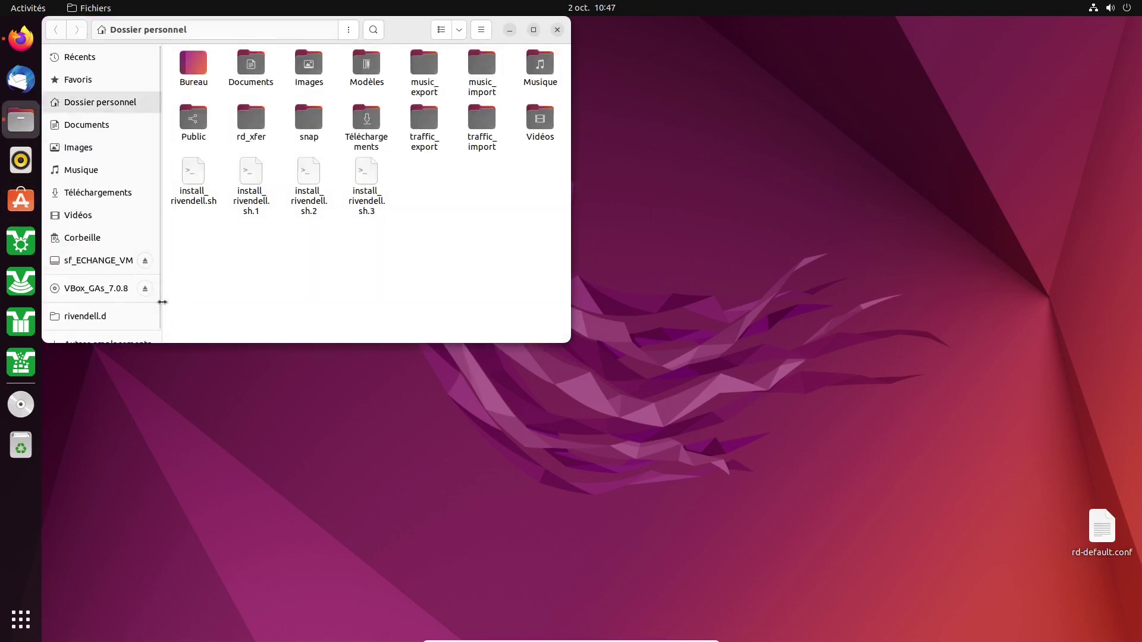
{"action": "scroll", "coordinate": [159, 306], "scroll_direction": "down", "scroll_amount": 1}
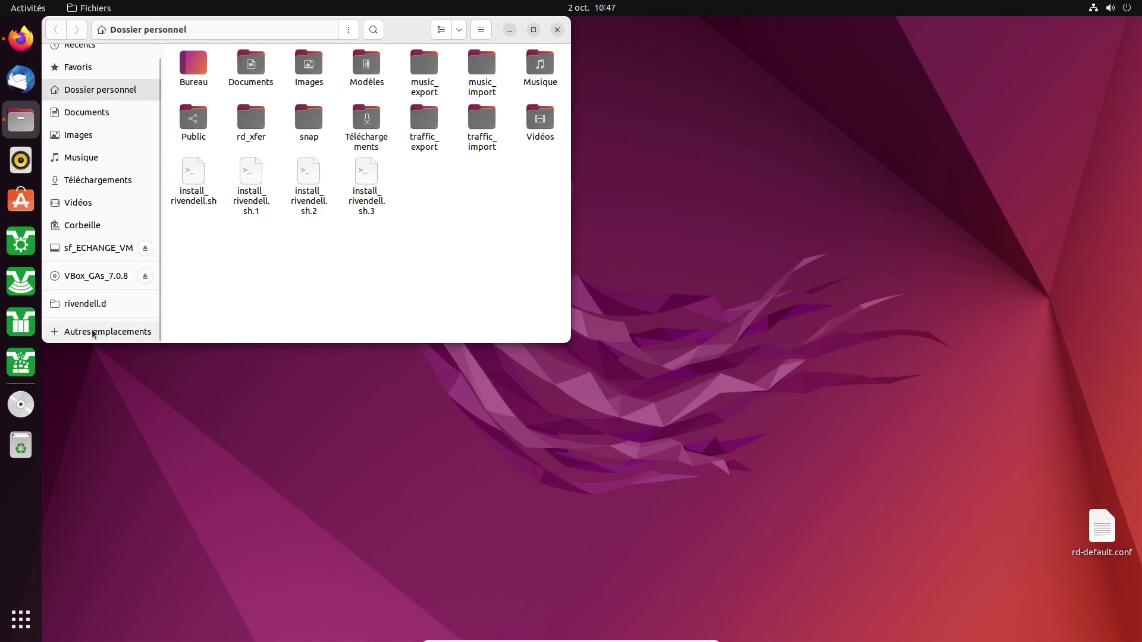
{"action": "left_click", "coordinate": [93, 333]}
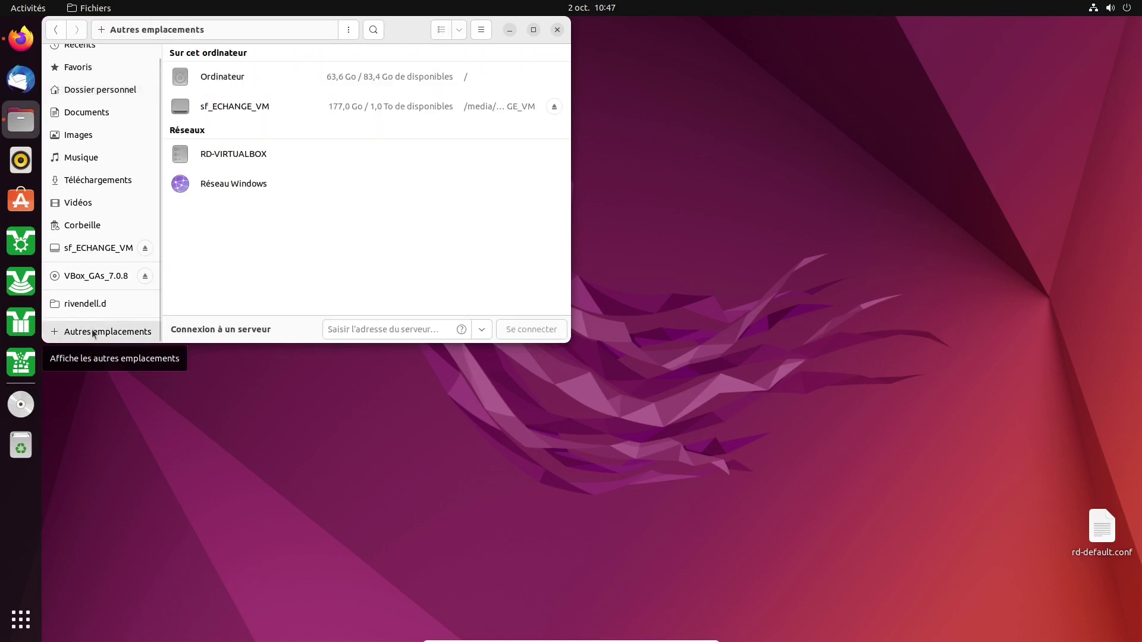
{"action": "left_click", "coordinate": [209, 79]}
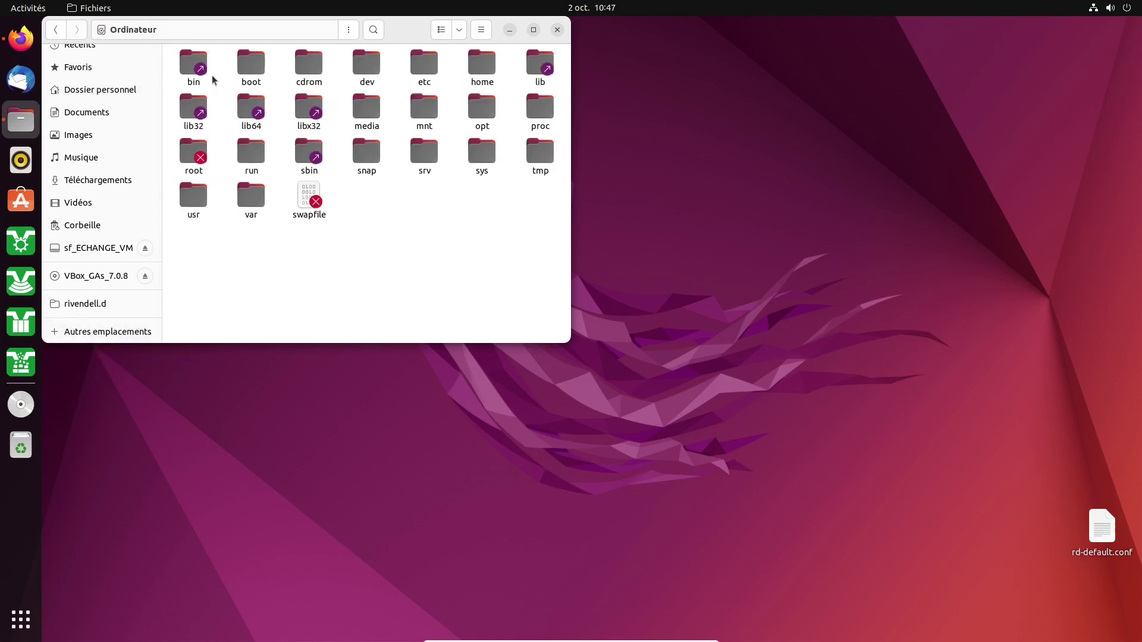
{"action": "double_click", "coordinate": [419, 70]}
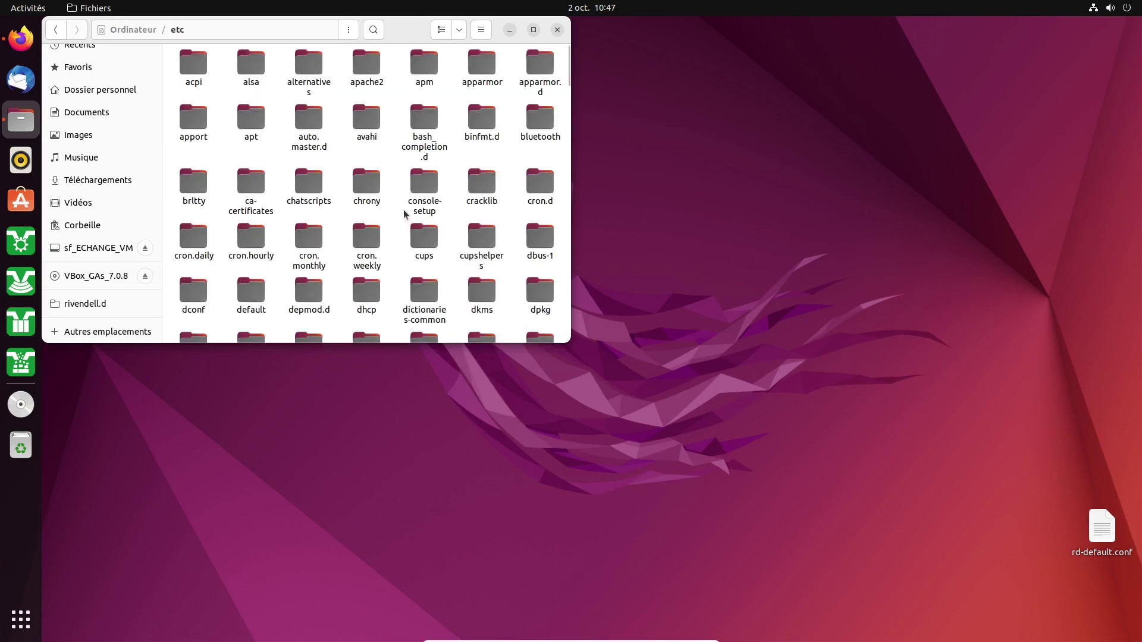
Find the rivendell.d folder inside etc and open it.
{"action": "scroll", "coordinate": [404, 215], "scroll_direction": "down", "scroll_amount": 10}
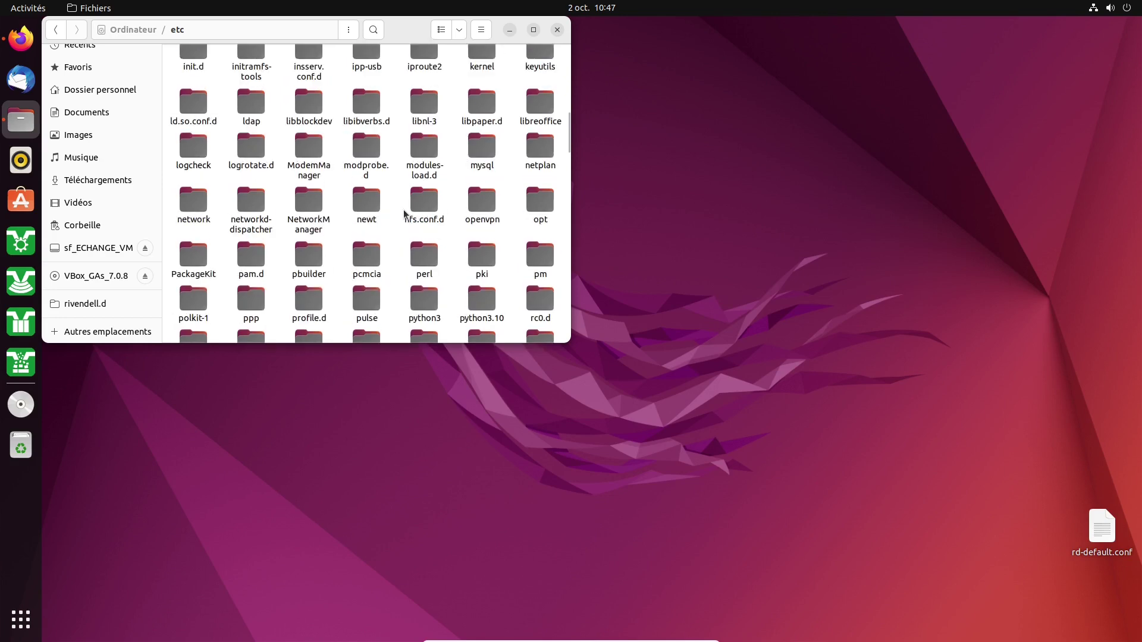
{"action": "scroll", "coordinate": [403, 214], "scroll_direction": "down", "scroll_amount": 3}
{"action": "scroll", "coordinate": [403, 214], "scroll_direction": "down", "scroll_amount": 3}
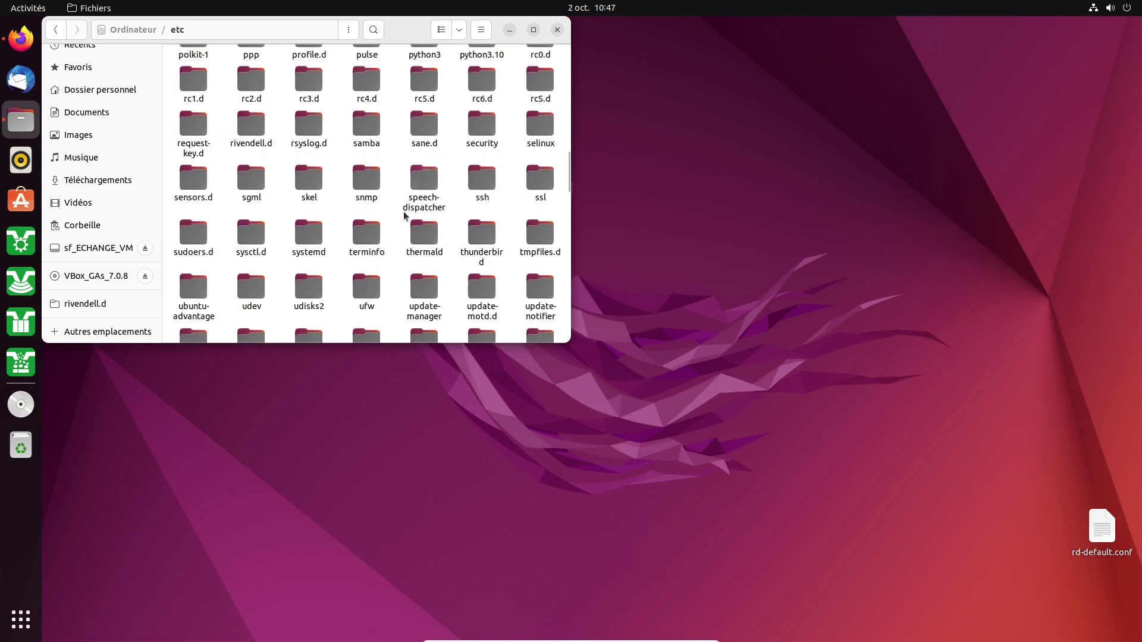
{"action": "scroll", "coordinate": [403, 214], "scroll_direction": "up", "scroll_amount": 2}
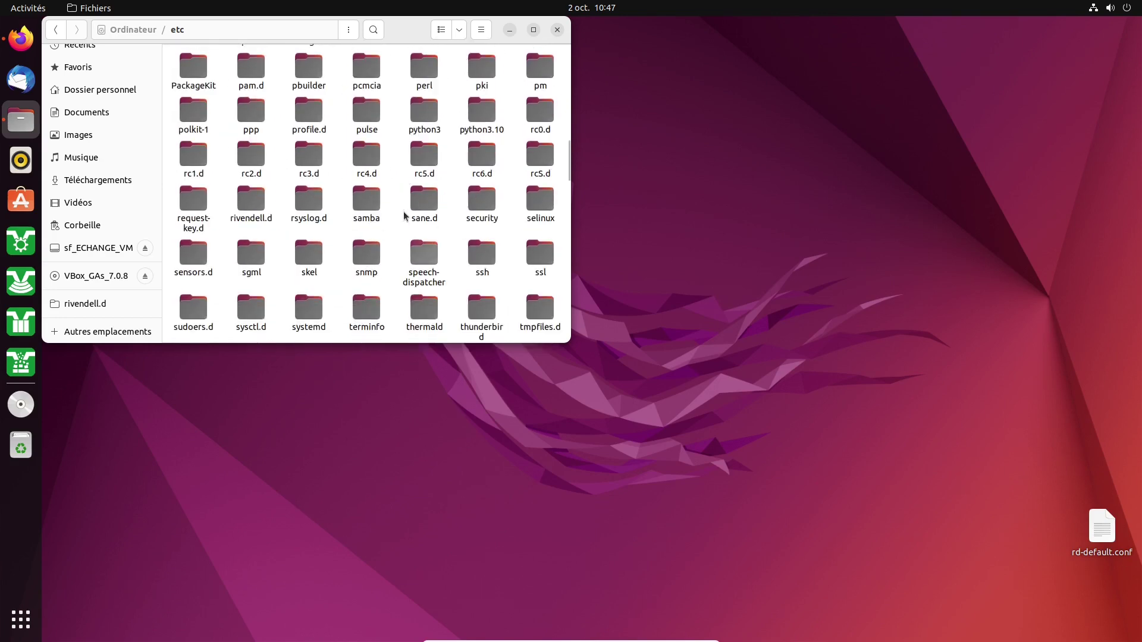
{"action": "left_click", "coordinate": [253, 205]}
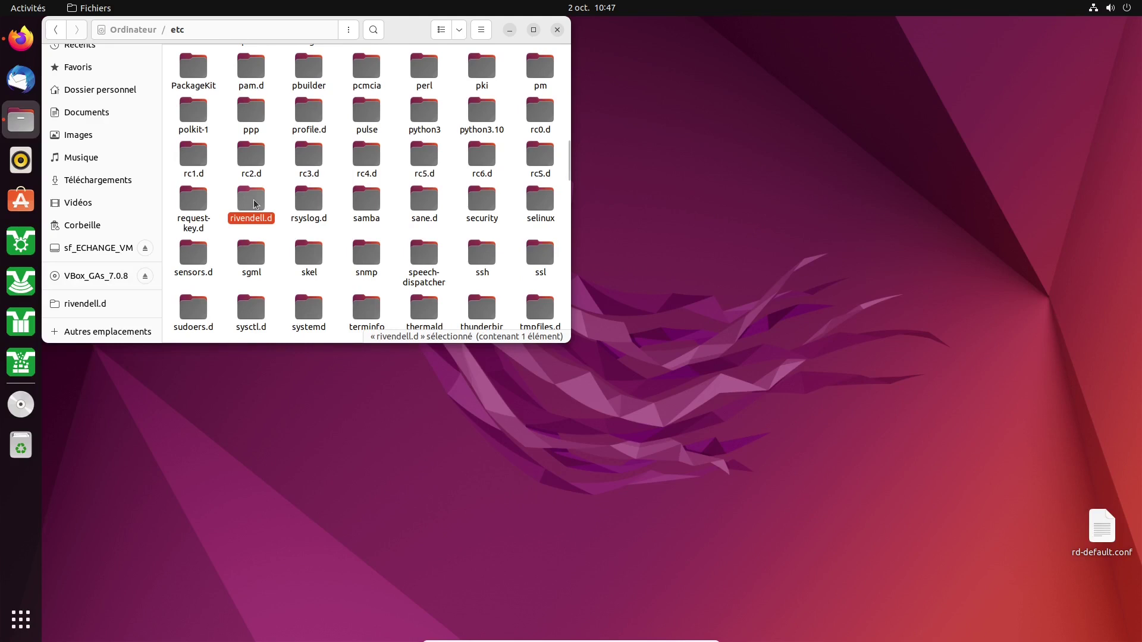
{"action": "double_click", "coordinate": [253, 204]}
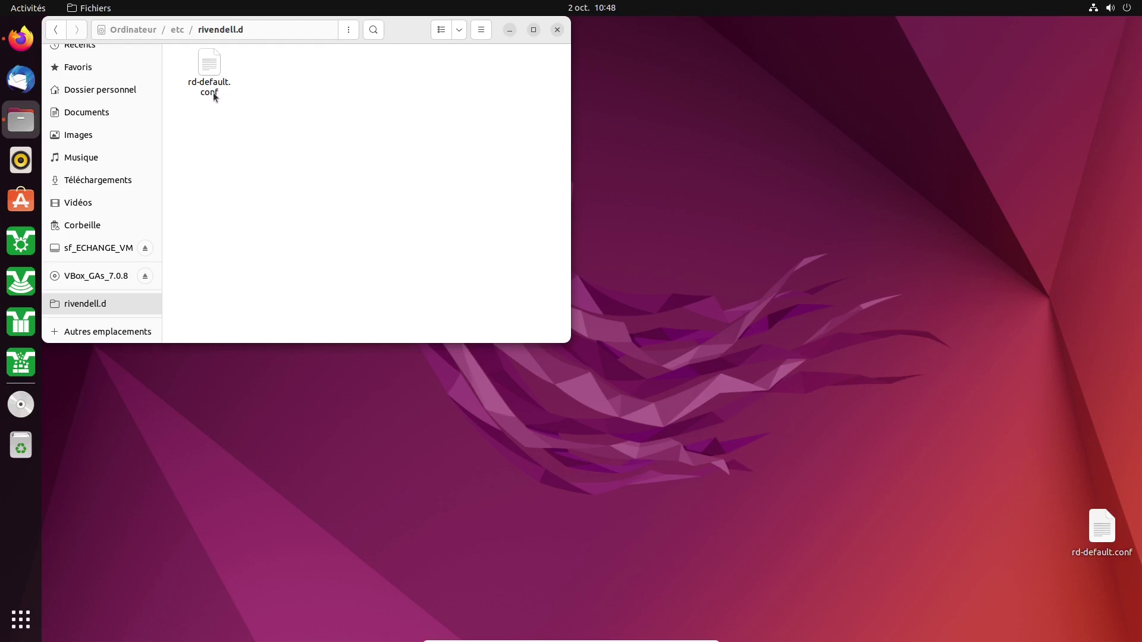
Open rd-default.conf in the text editor, insert an empty line below line 163 and save the file.
{"action": "left_click", "coordinate": [209, 71]}
{"action": "double_click", "coordinate": [208, 68]}
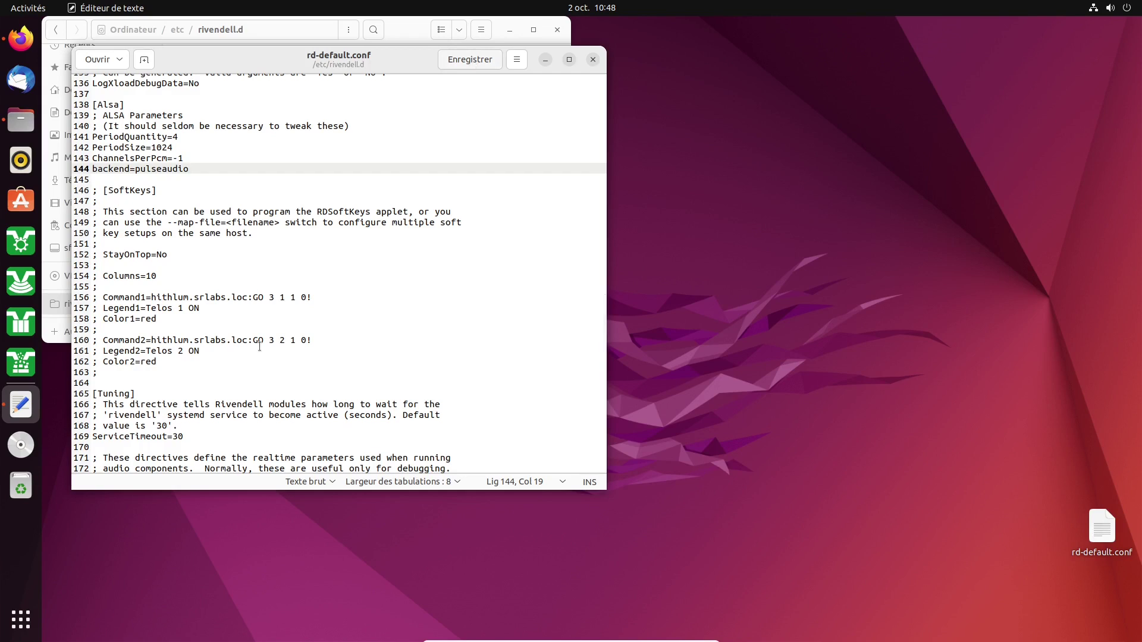
{"action": "left_click", "coordinate": [113, 371]}
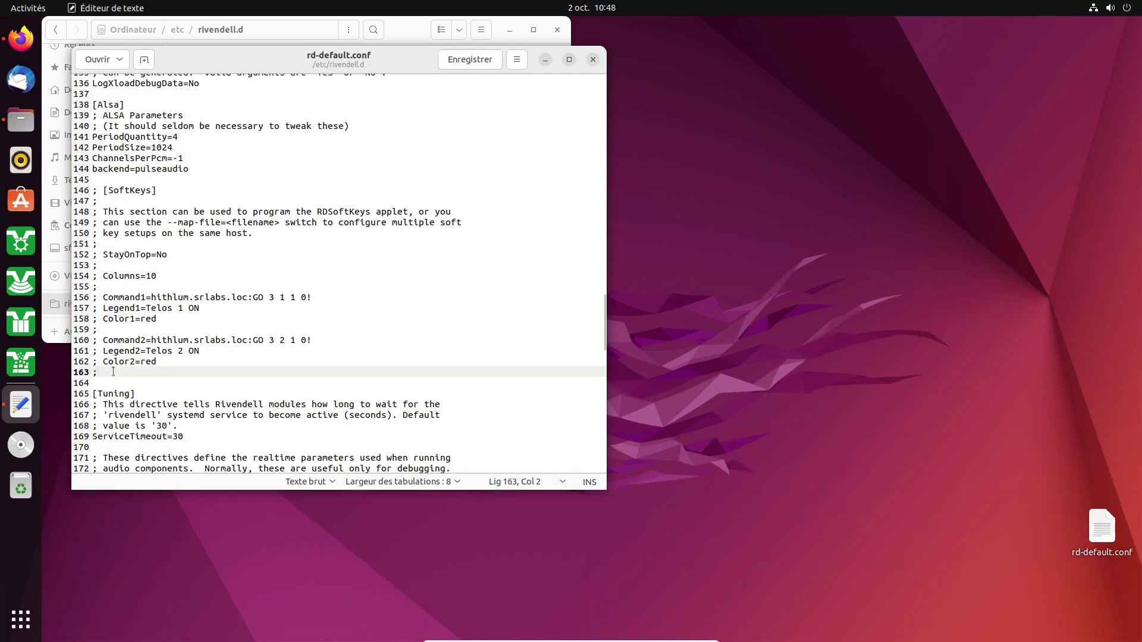
{"action": "key", "text": "Return"}
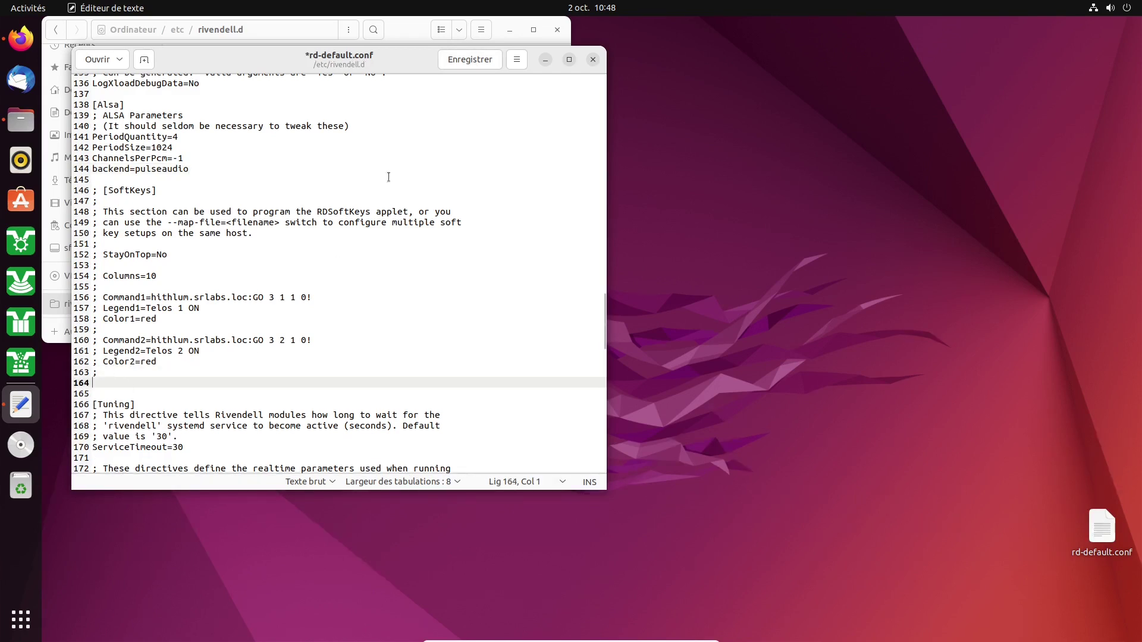
{"action": "left_click", "coordinate": [459, 60]}
Remove the empty line added below line 163, save rd-default.conf again and close it.
{"action": "key", "text": "BackSpace"}
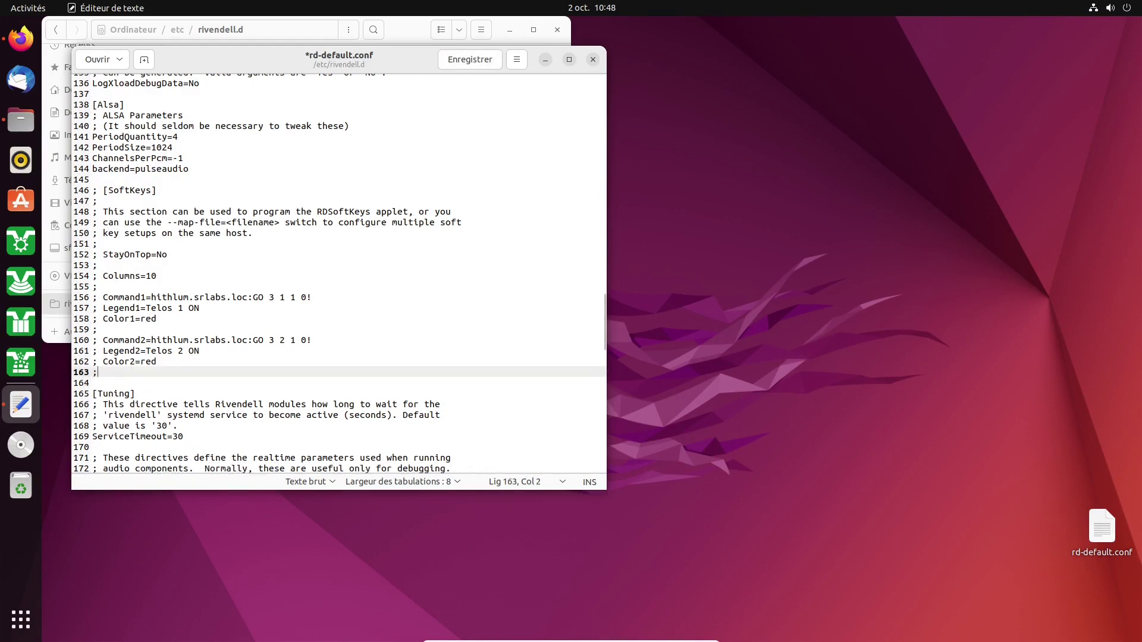
{"action": "left_click", "coordinate": [471, 59]}
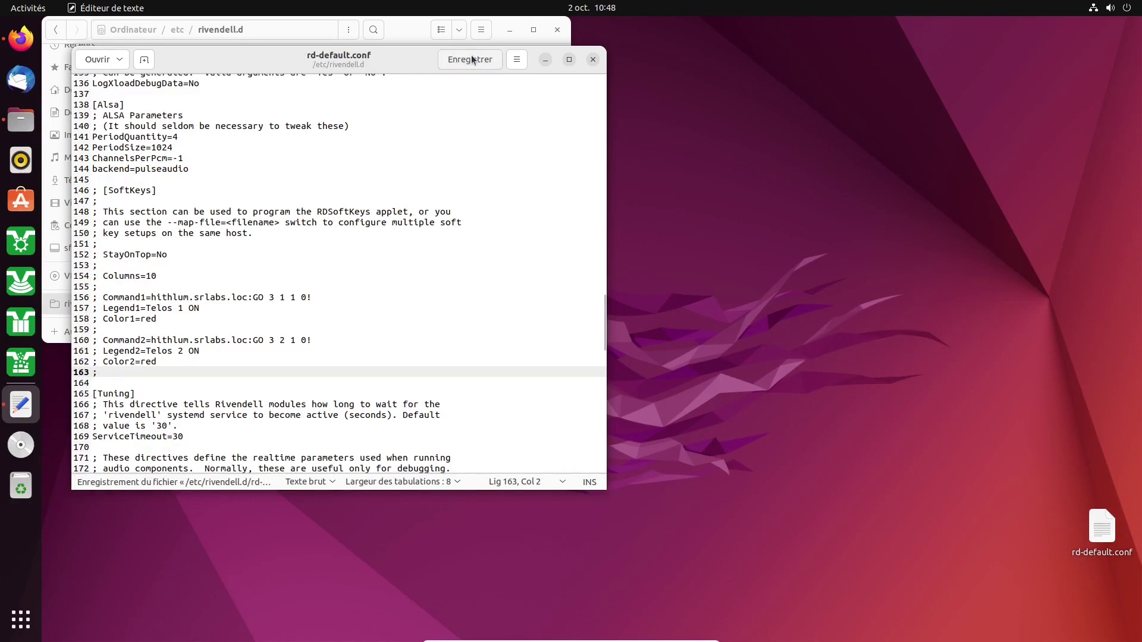
{"action": "left_click", "coordinate": [592, 60]}
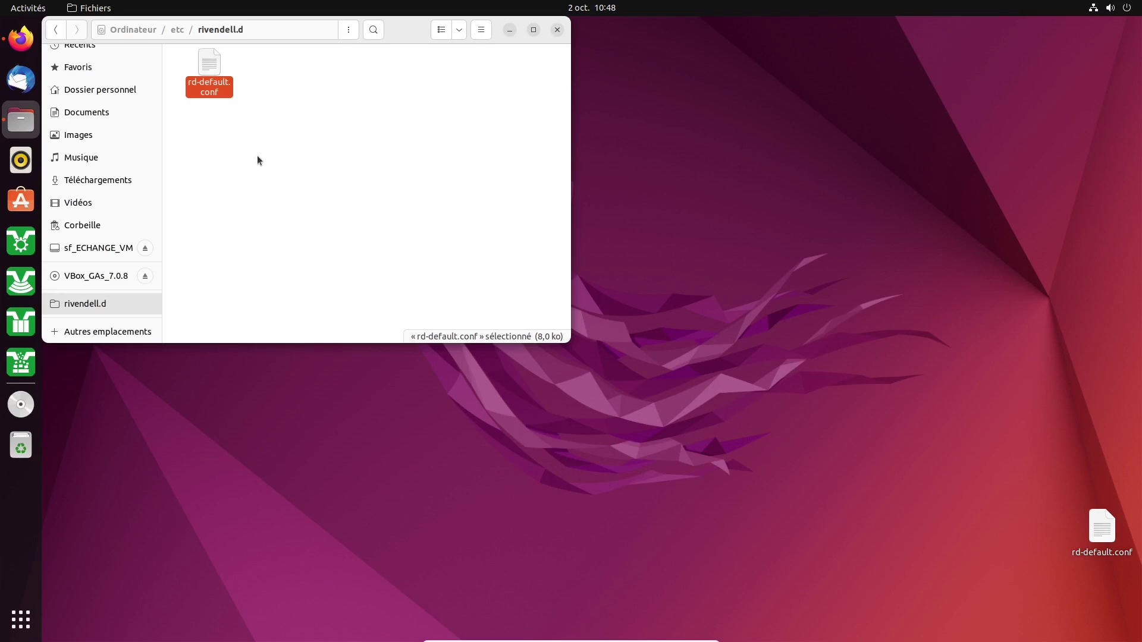
Open a terminal in the rivendell.d folder, move its window clear of the file manager and run pwd.
{"action": "right_click", "coordinate": [319, 141]}
{"action": "left_click", "coordinate": [358, 211]}
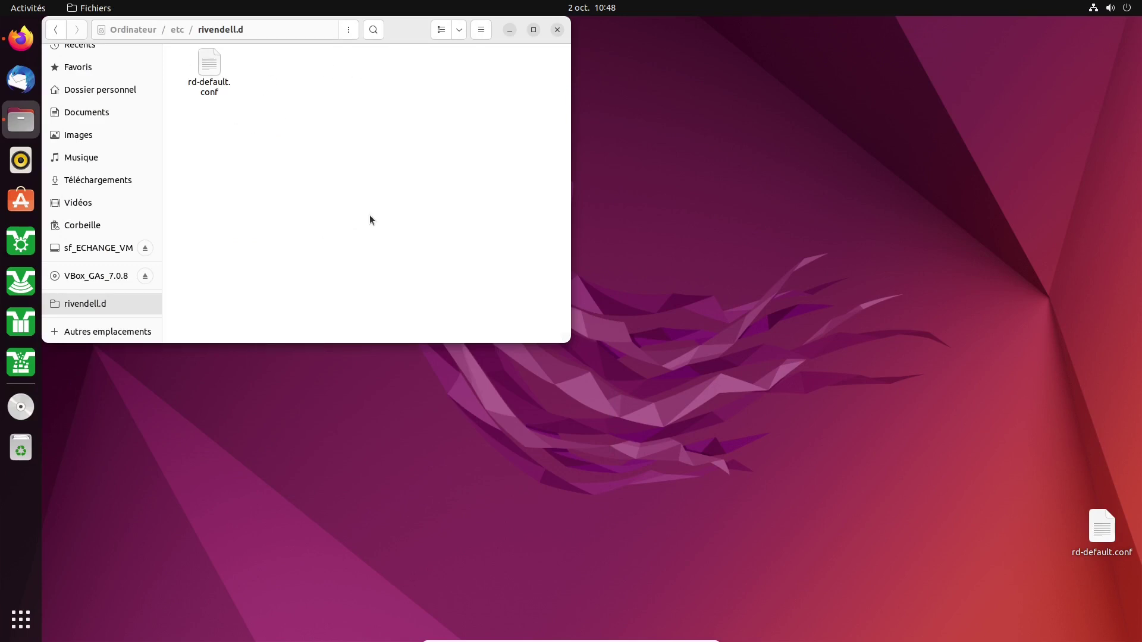
{"action": "left_click_drag", "start_coordinate": [315, 60], "coordinate": [646, 140]}
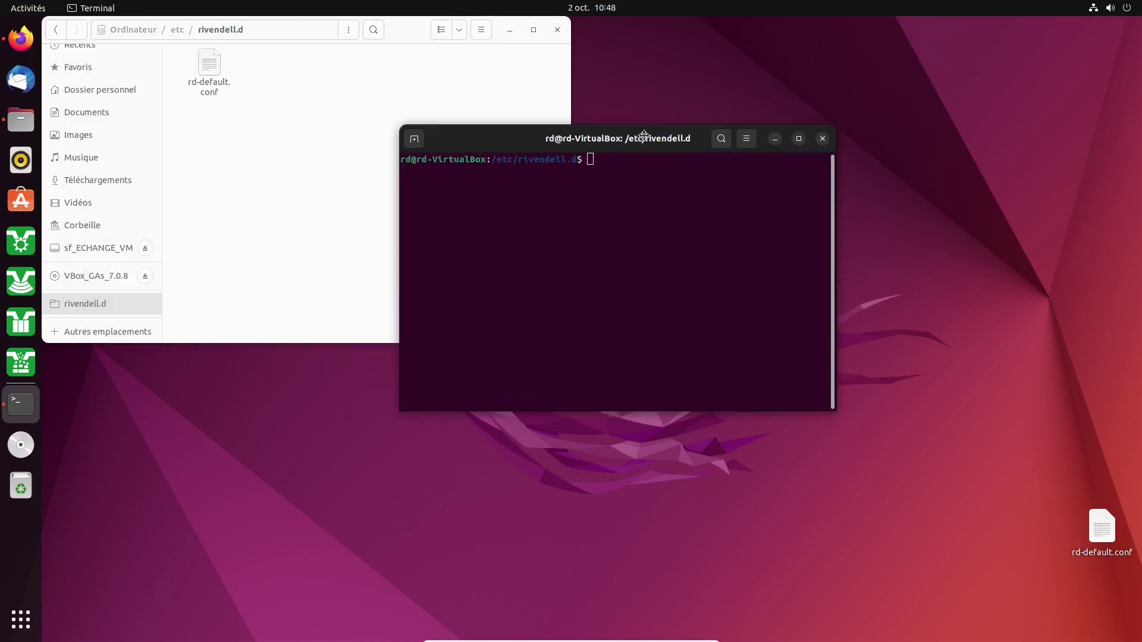
{"action": "type", "text": "pwd"}
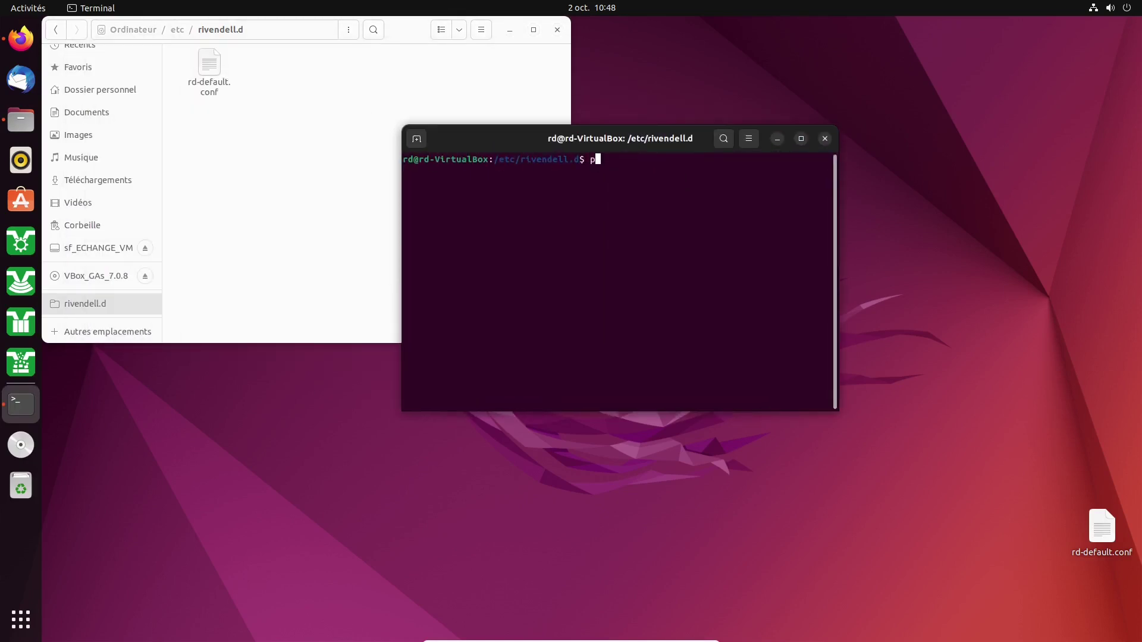
{"action": "key", "text": "Return"}
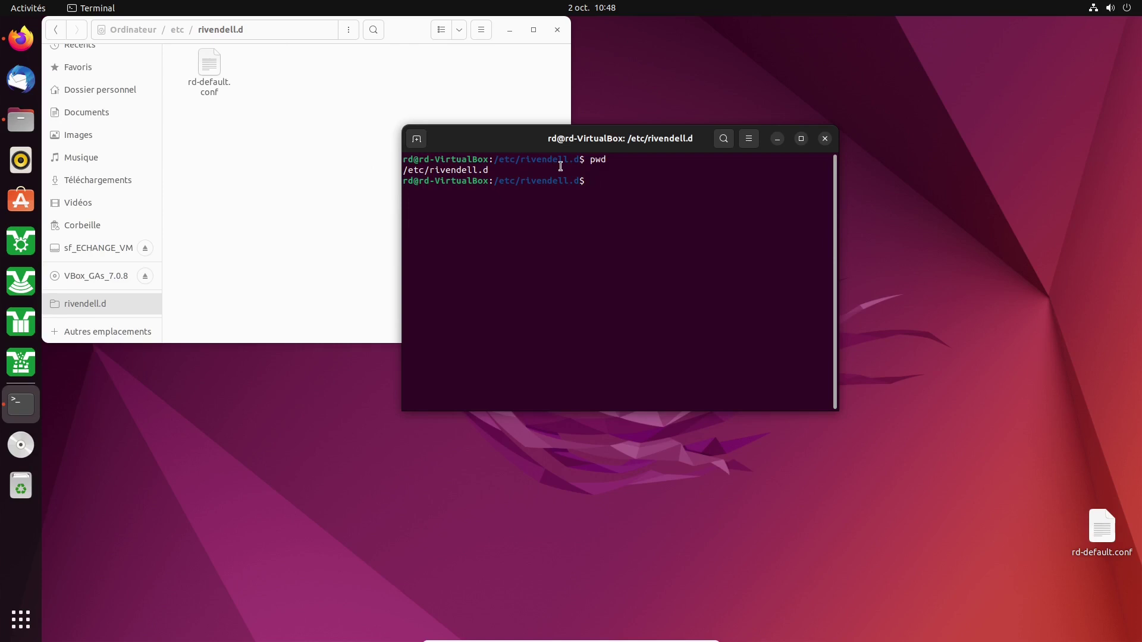
Enter the command sudo chmod 664 rd-default.conf at the terminal prompt.
{"action": "type", "text": "sudo"}
{"action": "type", "text": "chmod 664"}
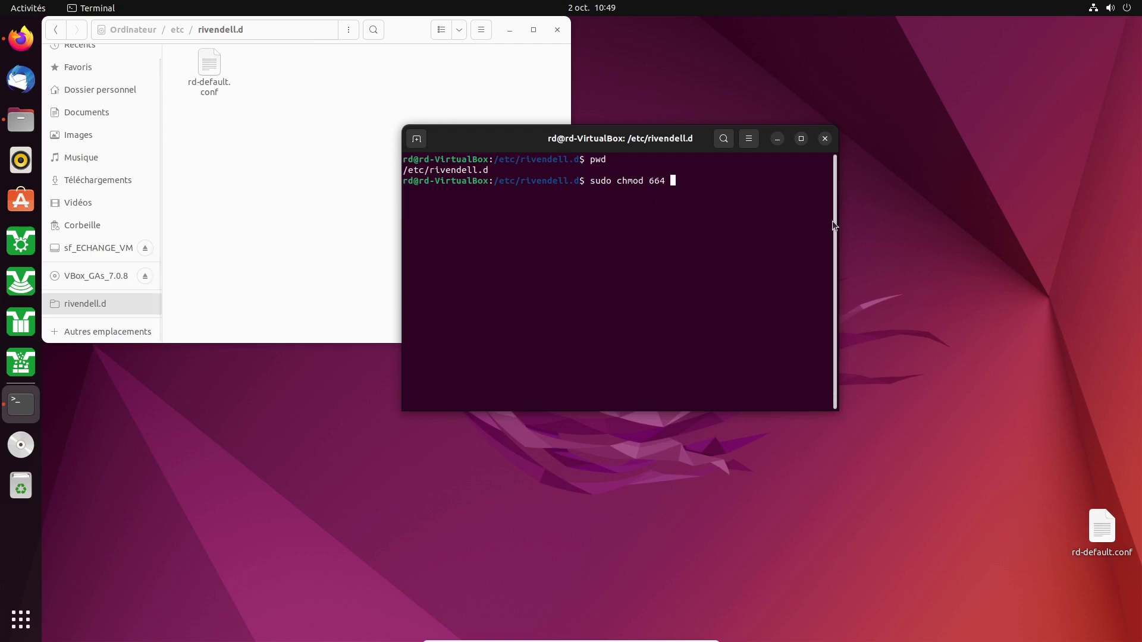
{"action": "type", "text": " rd-default.co"}
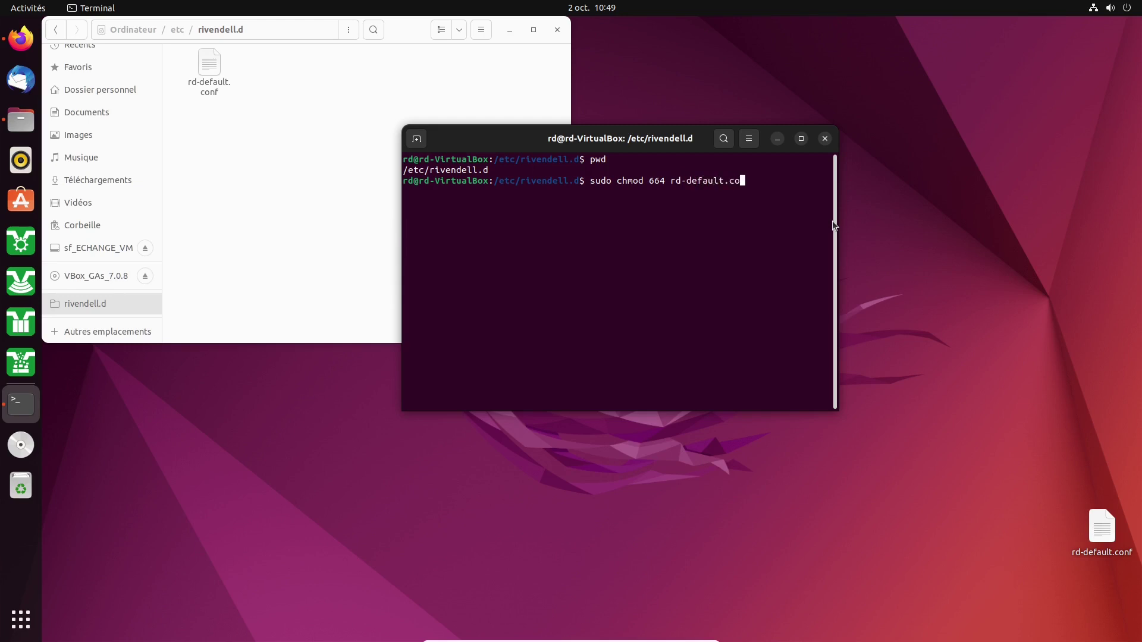
{"action": "type", "text": "nf"}
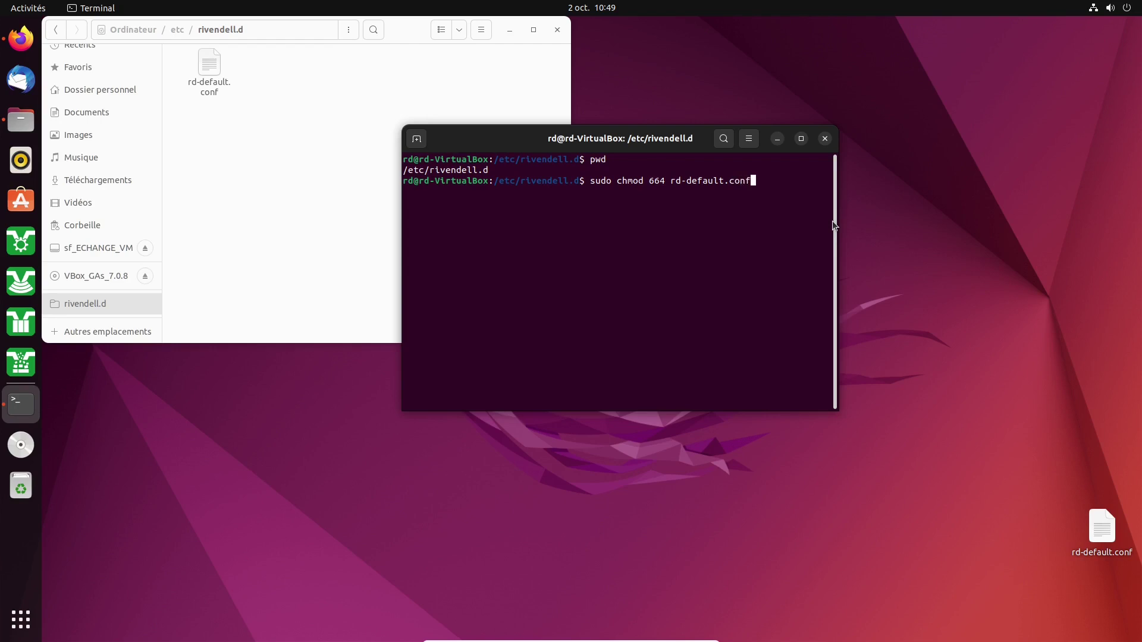